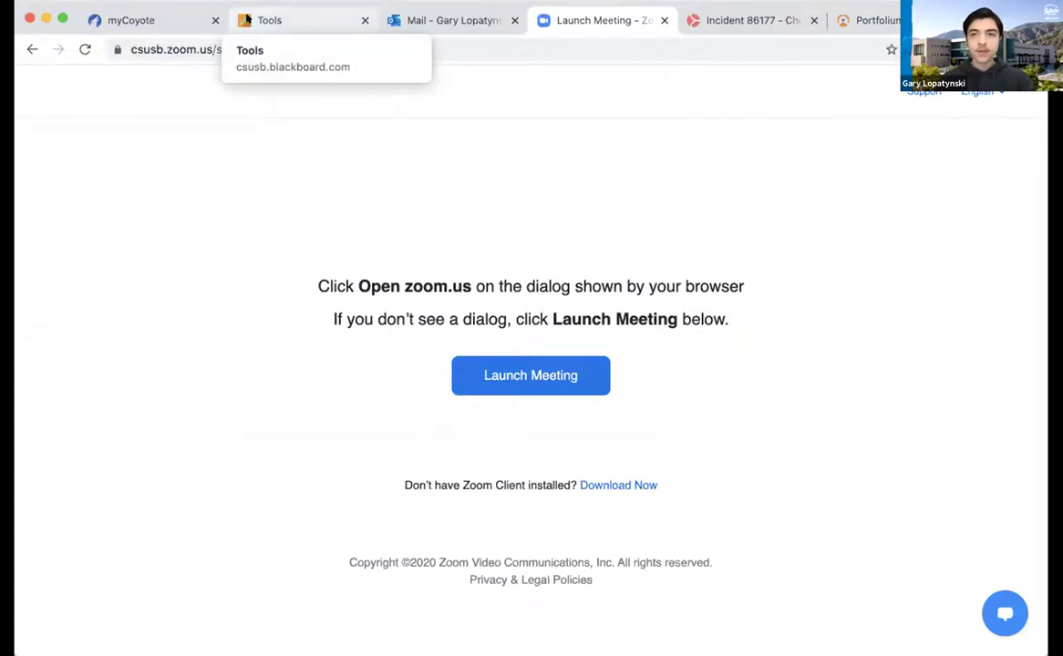
Go from the Blackboard Tools page to the Portfolium homepage tab
left_click(246, 19)
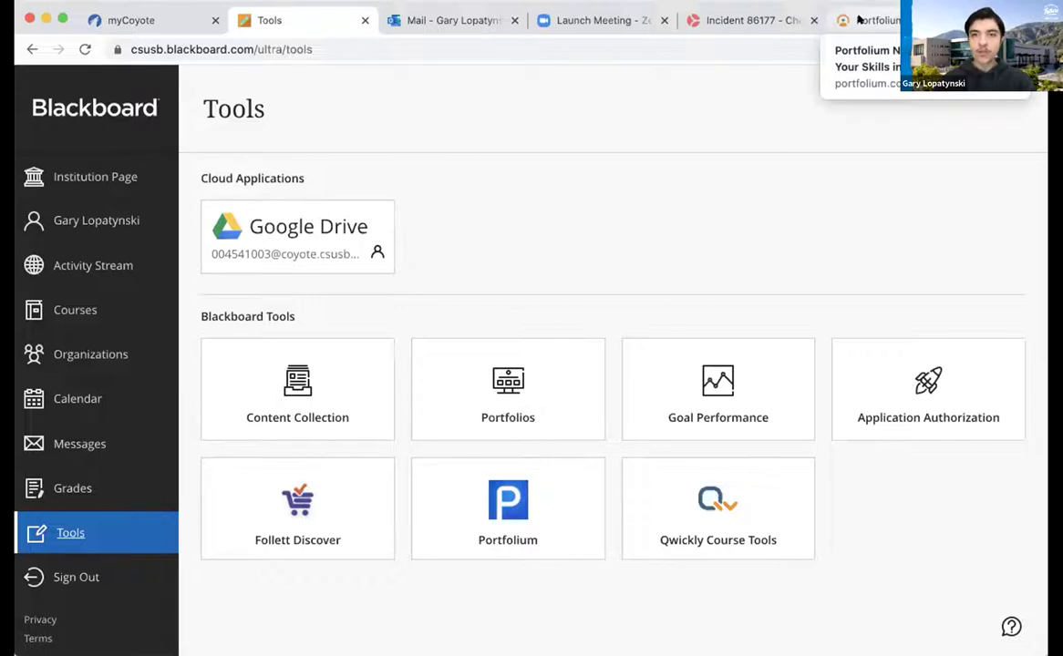
left_click(858, 18)
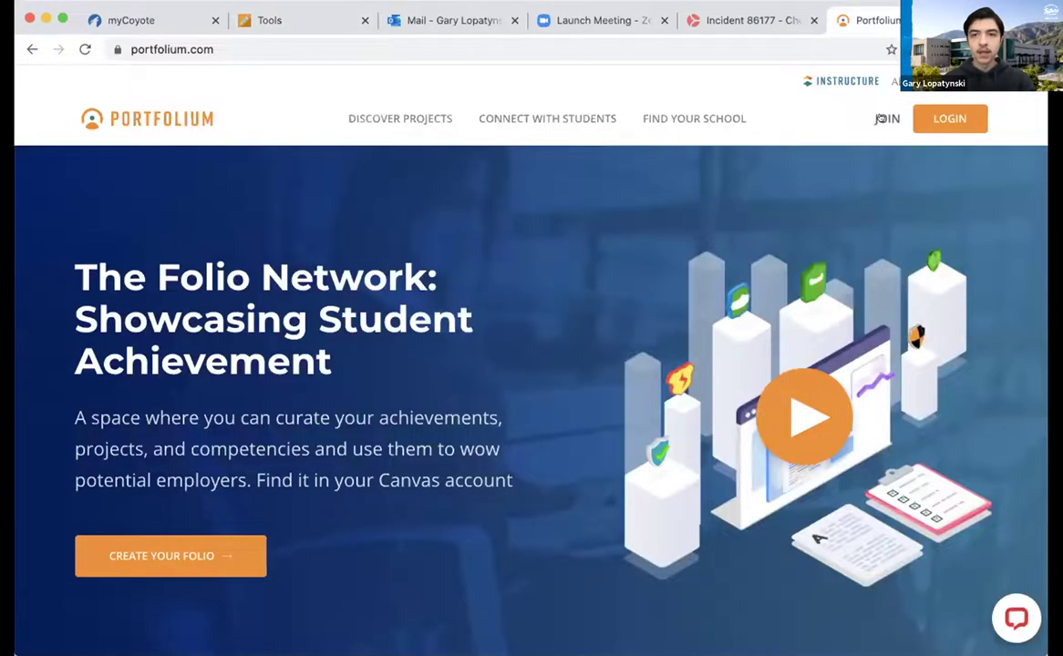
Log in to Portfolium with the student's school e-mail and account password
left_click(927, 116)
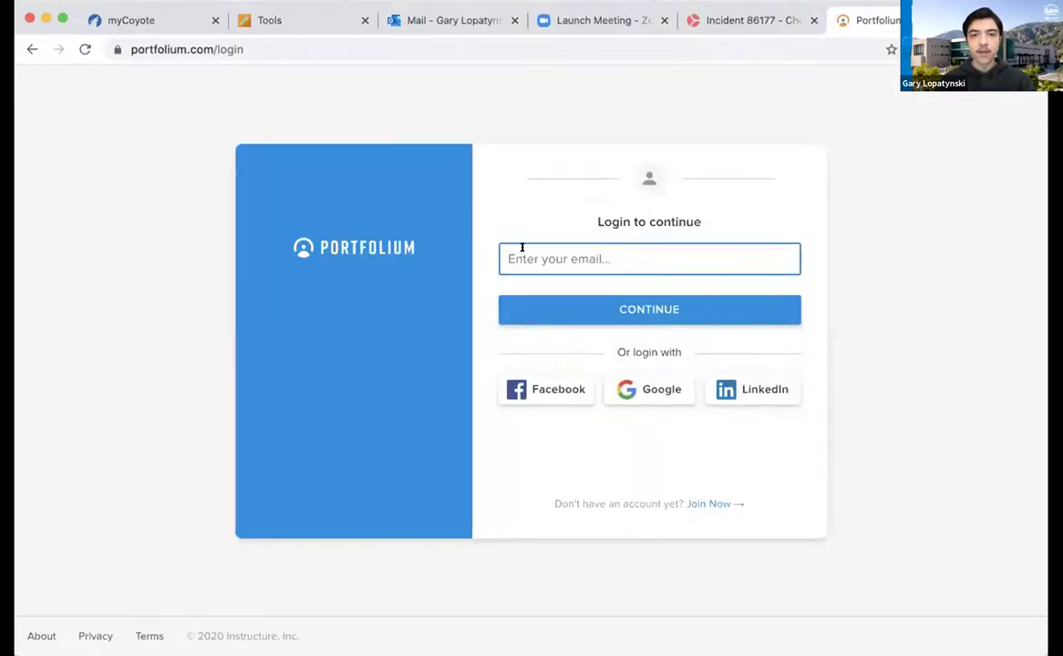
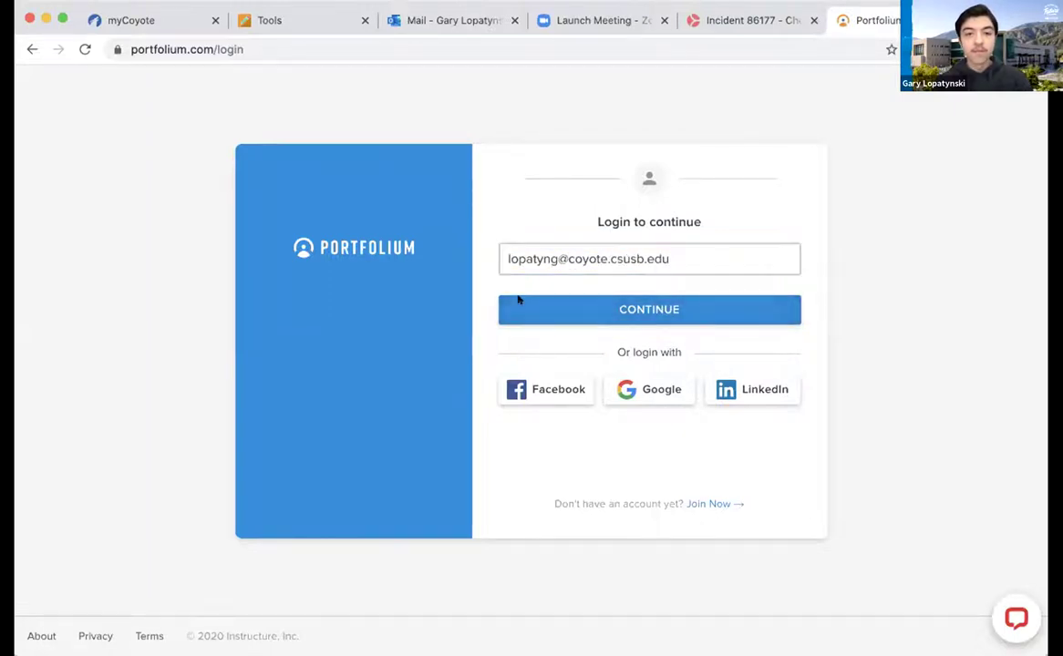
left_click(520, 301)
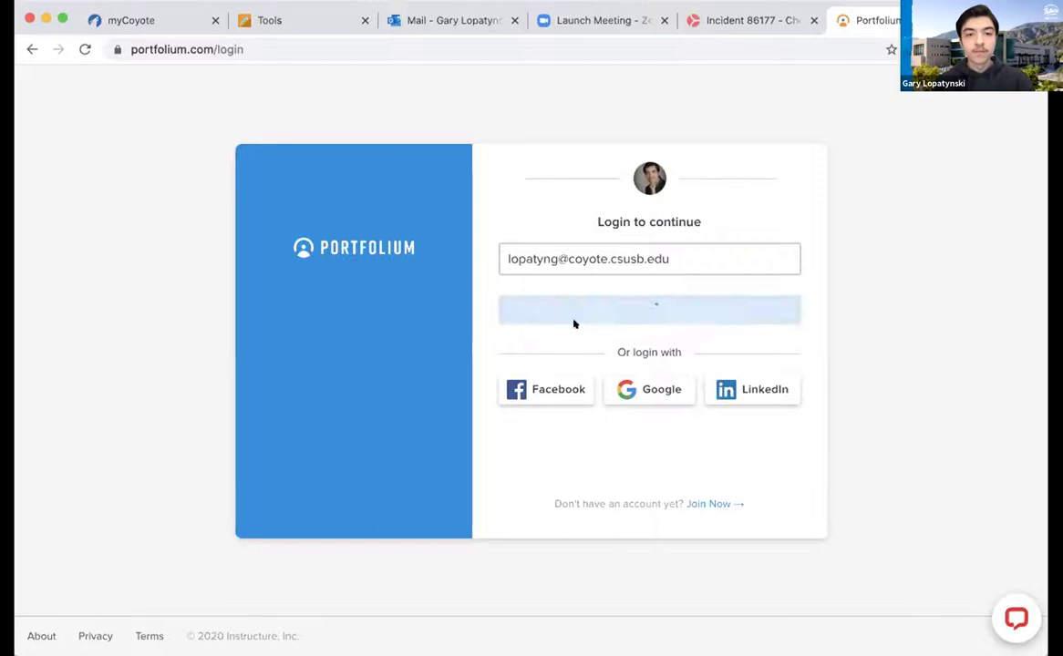
type("•••••••••••")
key("Return")
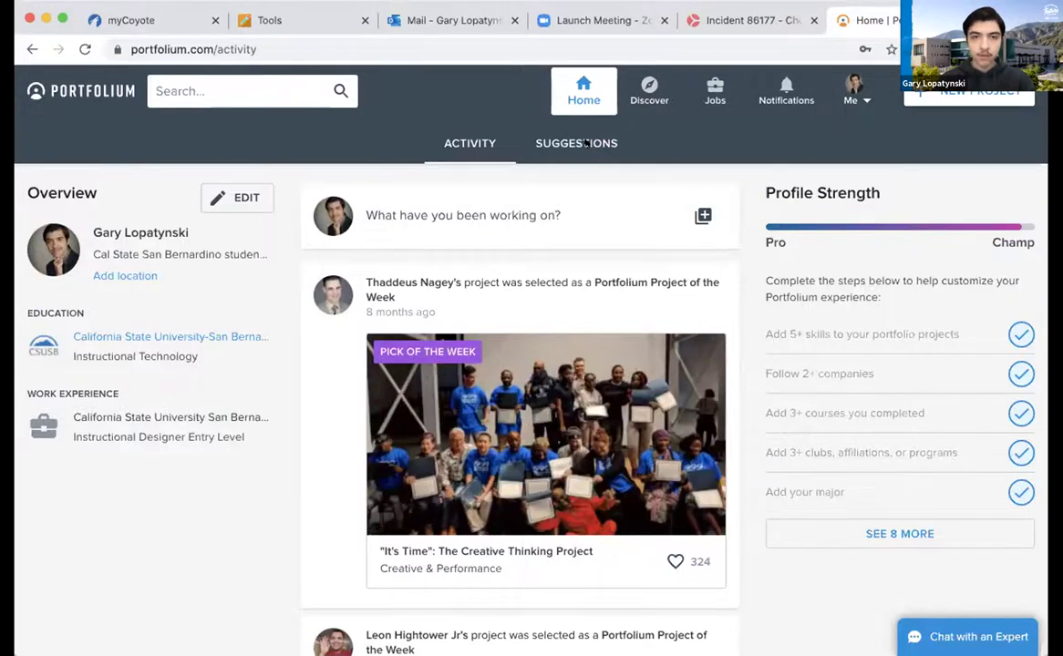
left_click(574, 143)
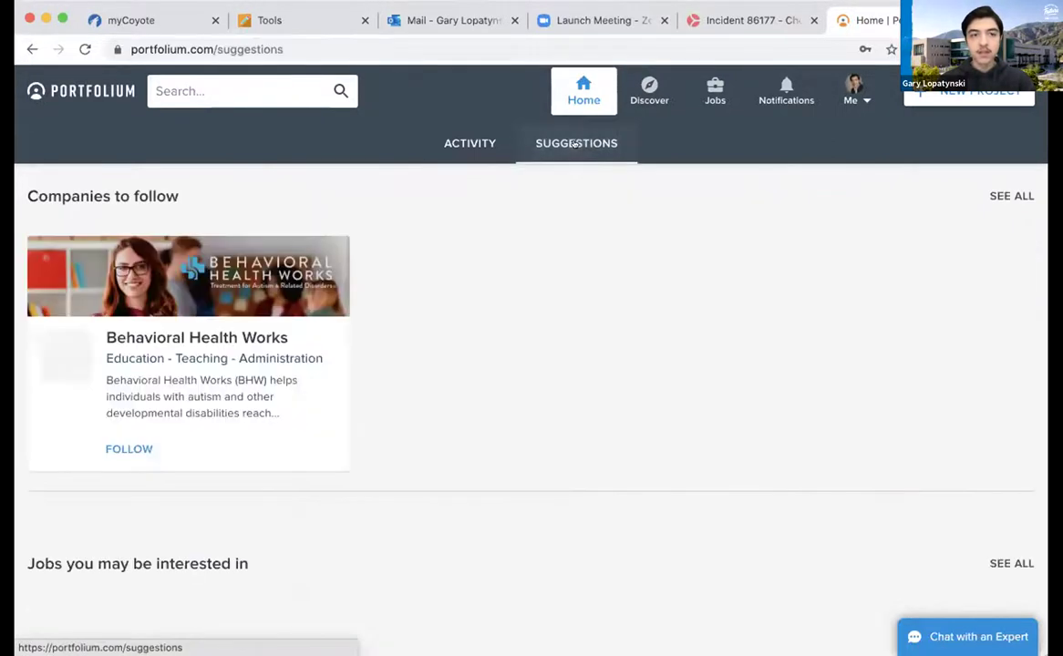
left_click(471, 143)
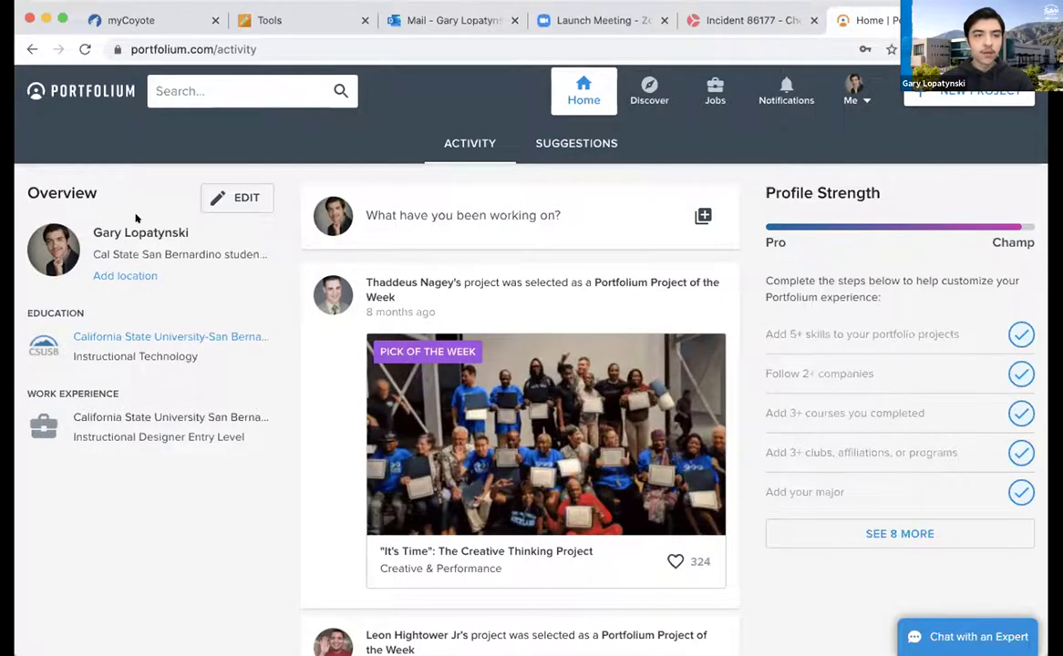
left_click(224, 202)
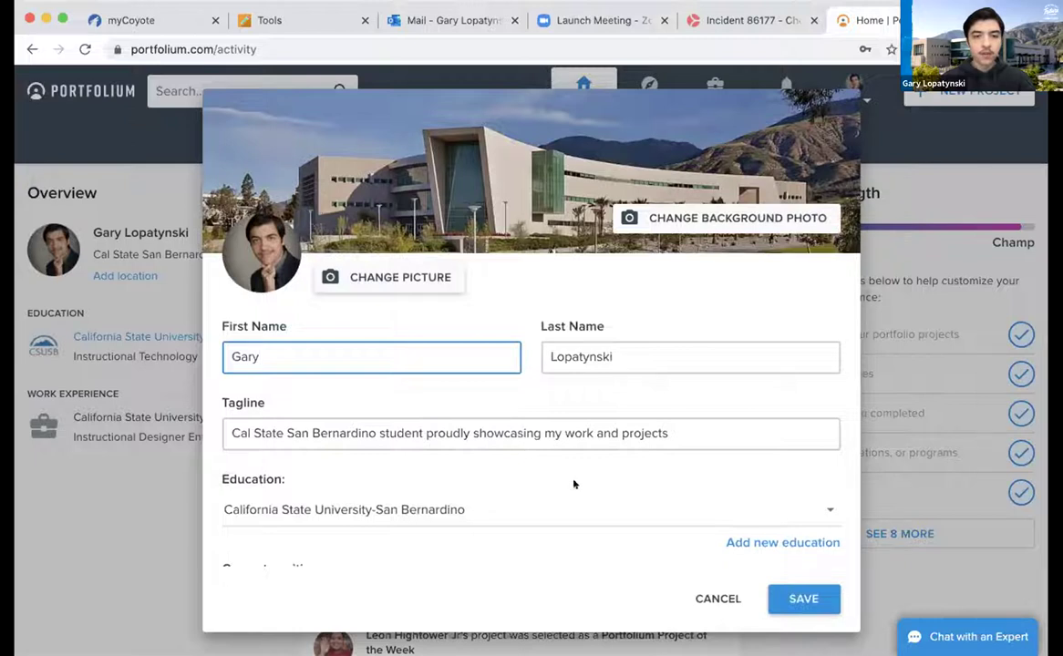
scroll(574, 485, "down", 1)
scroll(516, 479, "down", 1)
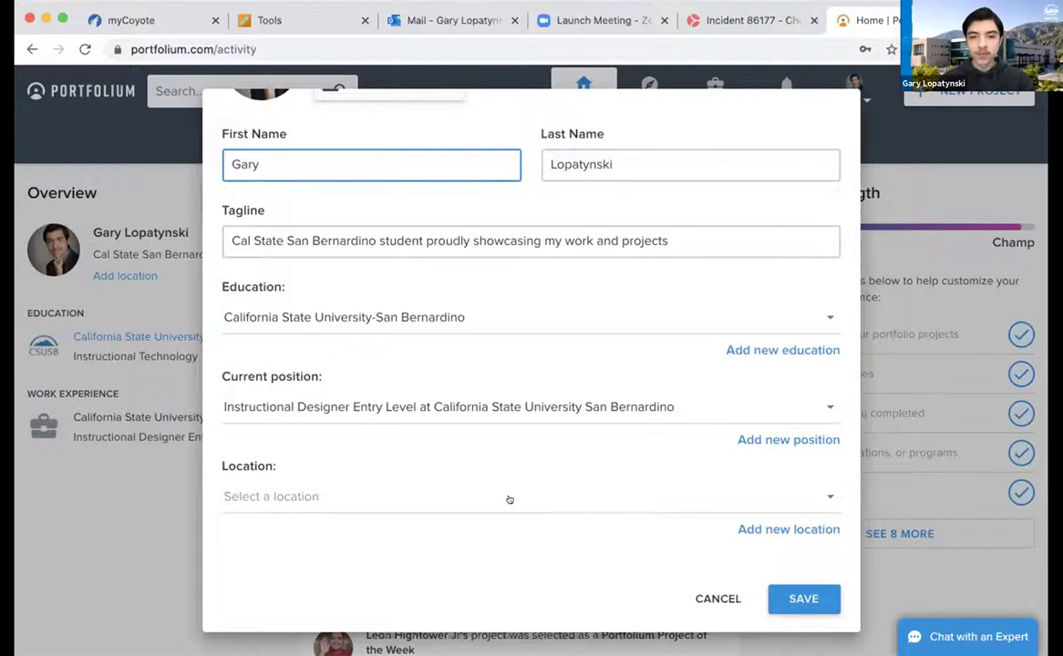
scroll(508, 499, "up", 1)
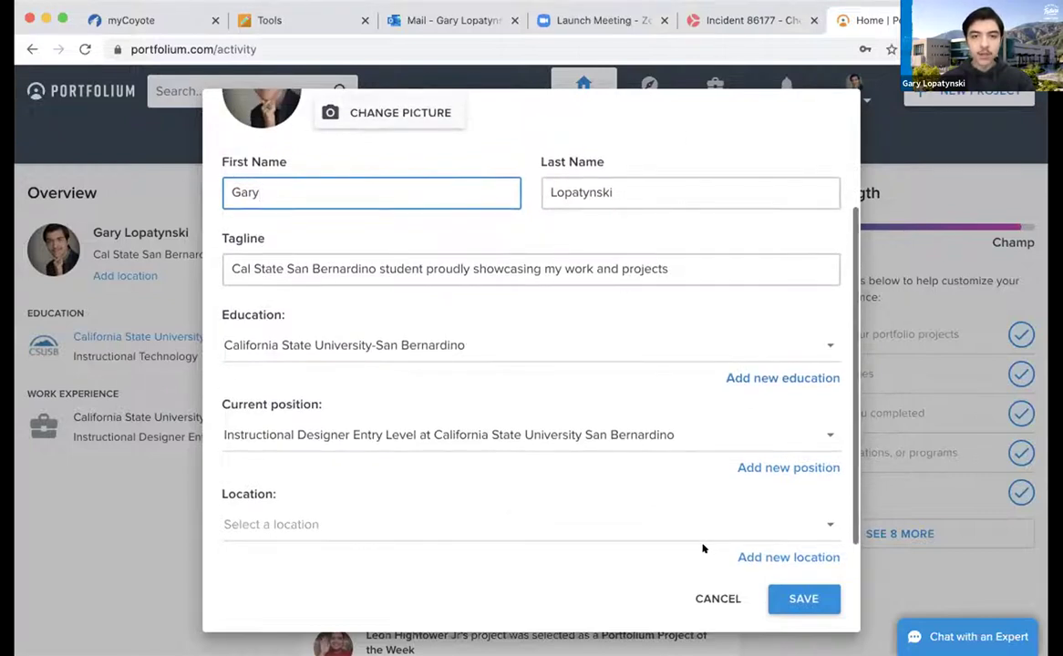
scroll(606, 438, "up", 2)
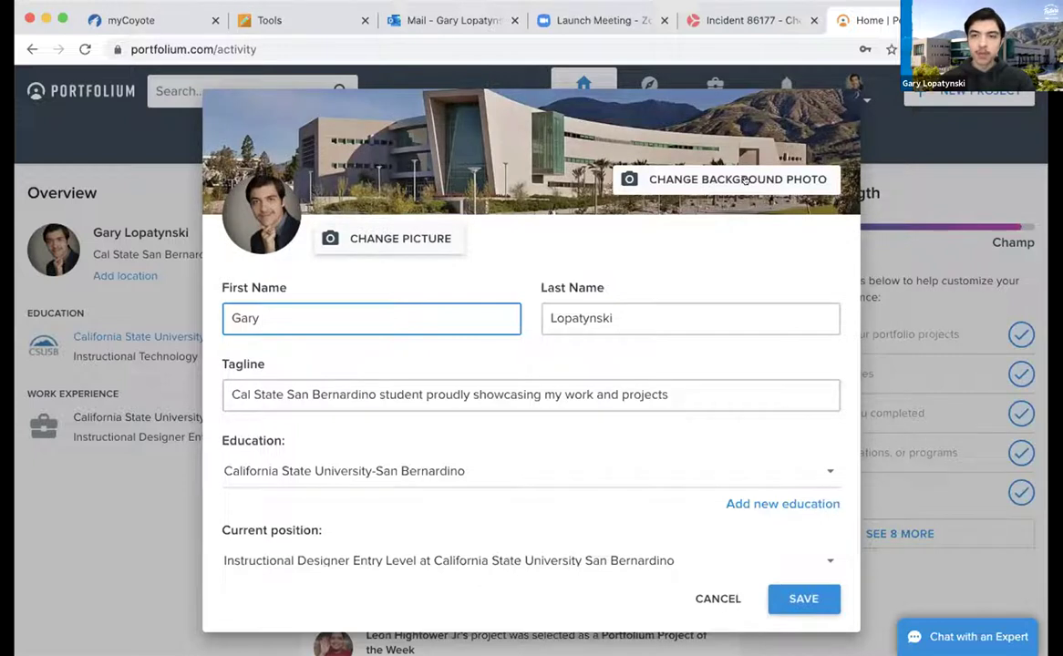
left_click(165, 136)
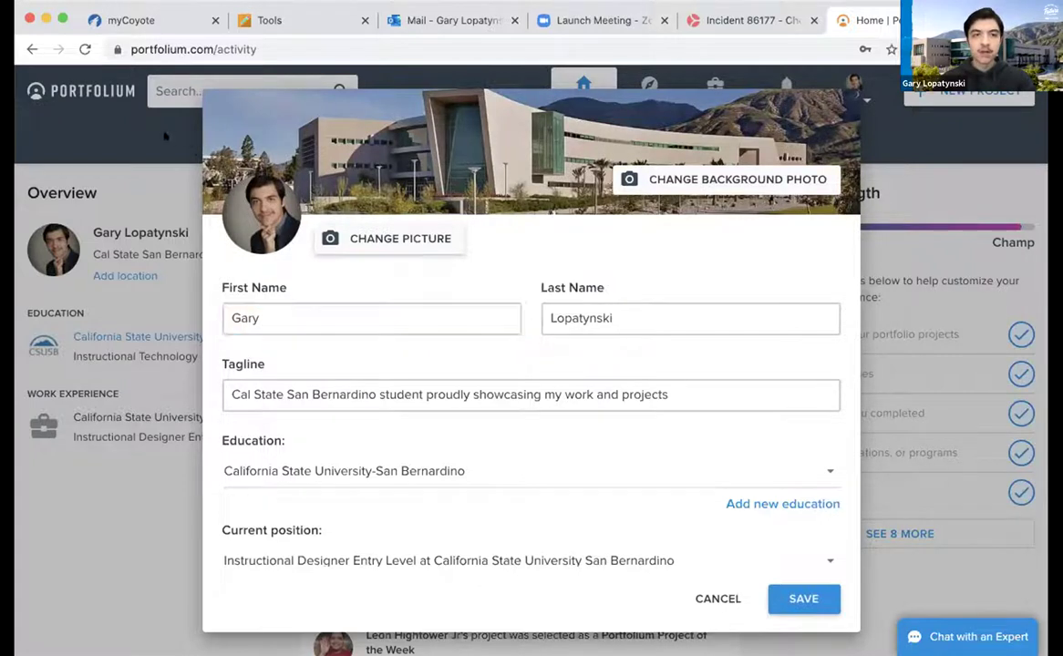
left_click(715, 599)
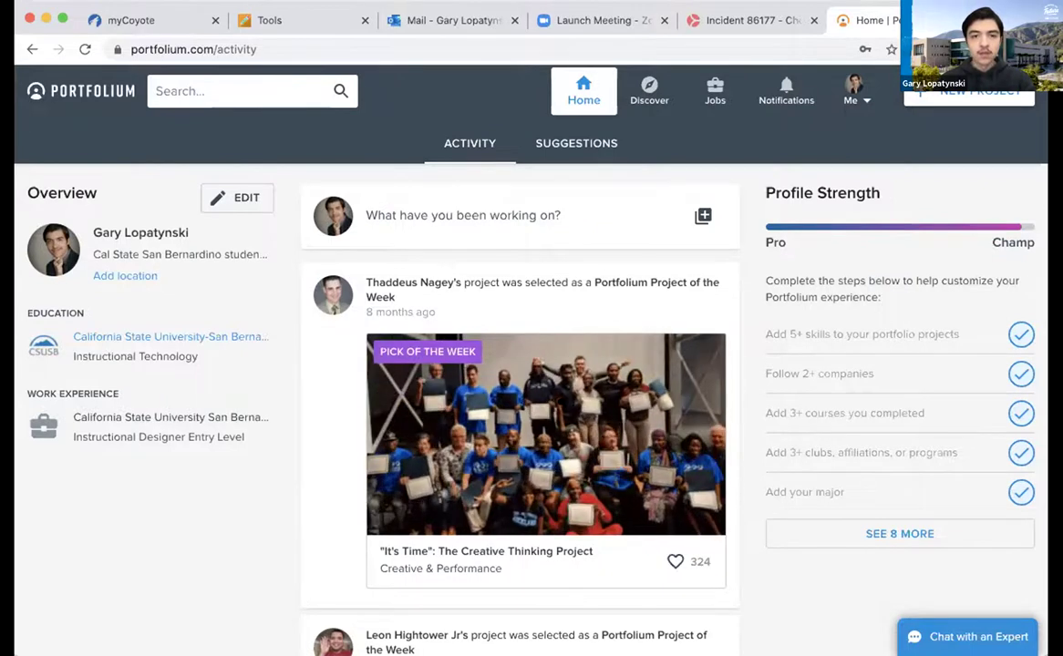
Browse the activity feed and open the "It's Time": The Creative Thinking Project post
scroll(550, 432, "down", 1)
scroll(549, 432, "up", 1)
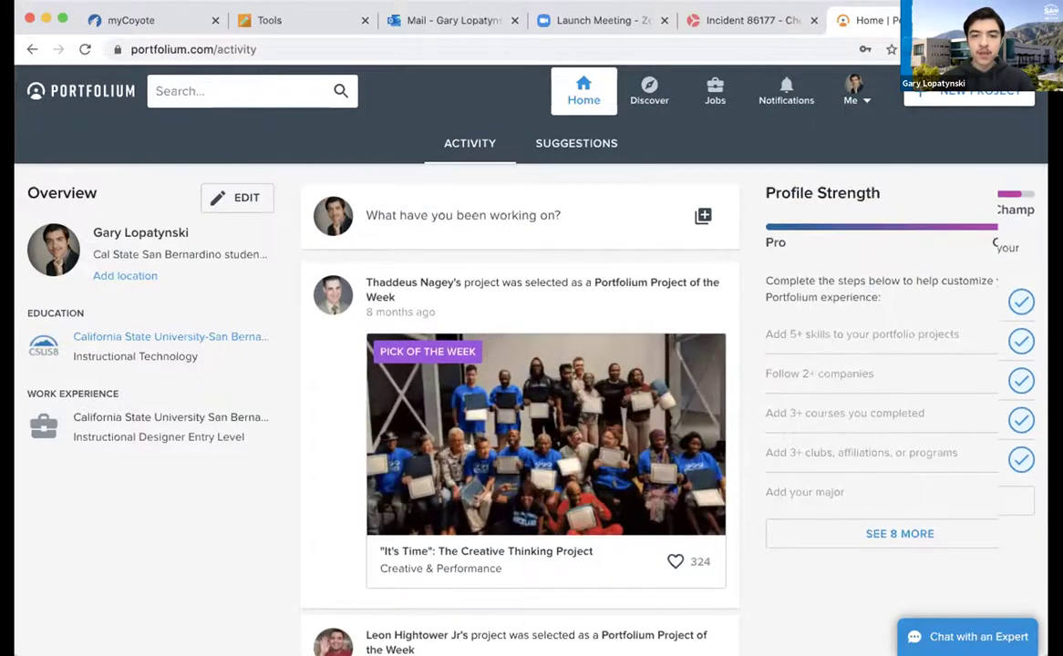
scroll(550, 432, "down", 3)
scroll(550, 432, "down", 10)
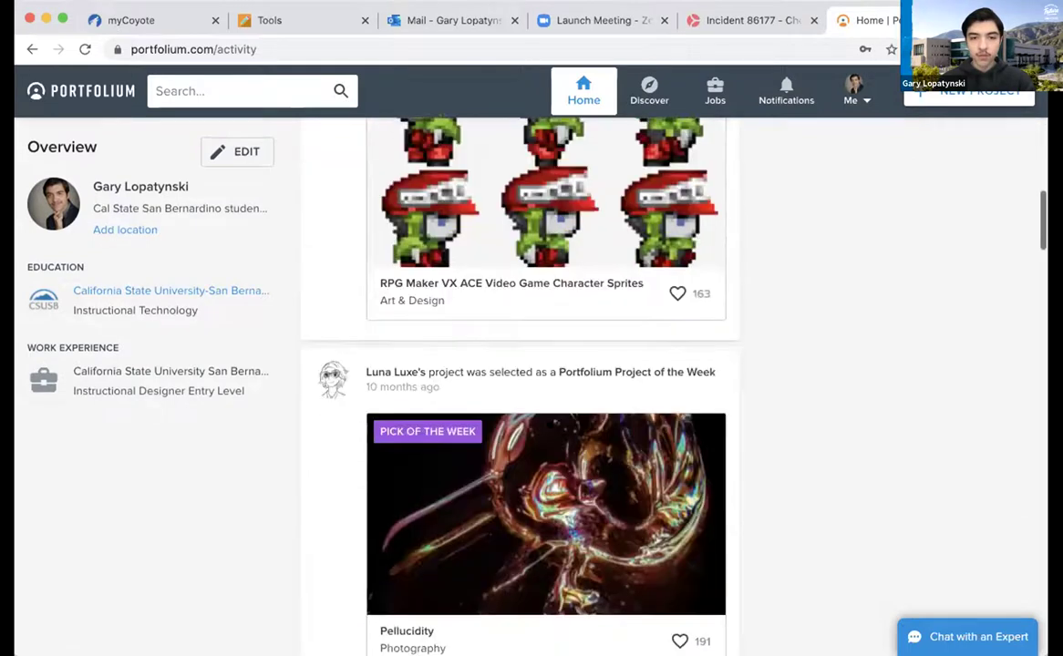
scroll(552, 428, "down", 9)
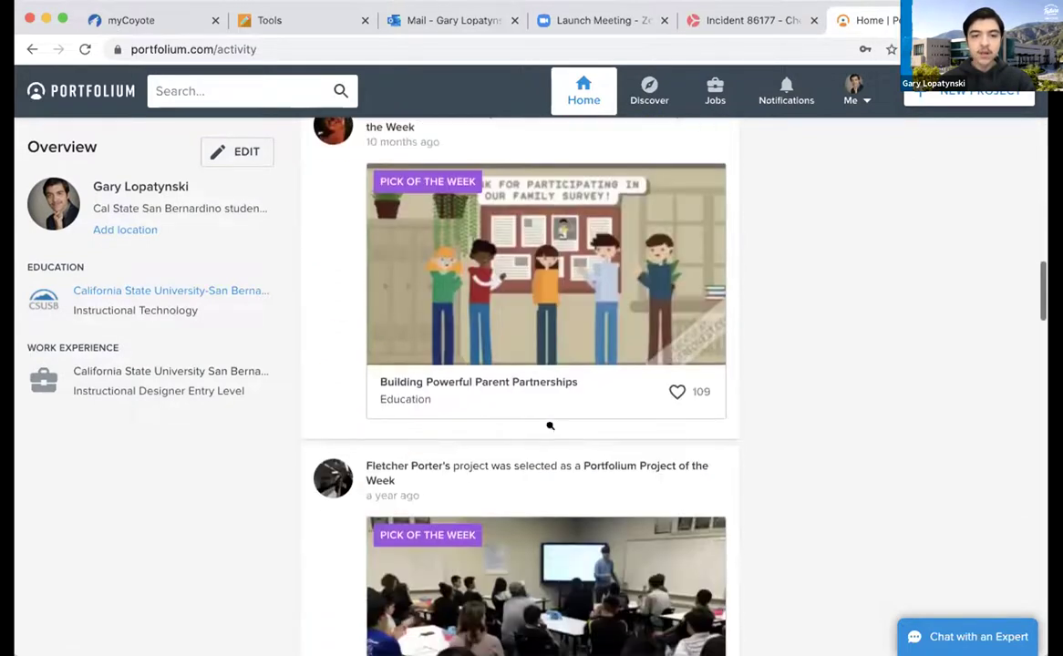
scroll(554, 429, "down", 3)
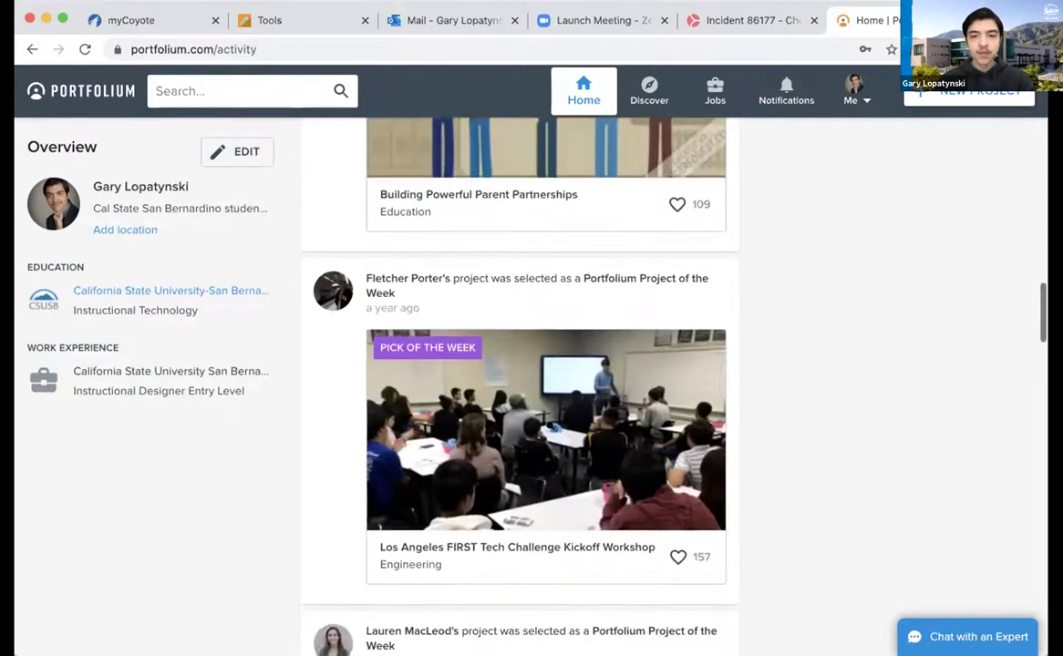
scroll(549, 429, "up", 20)
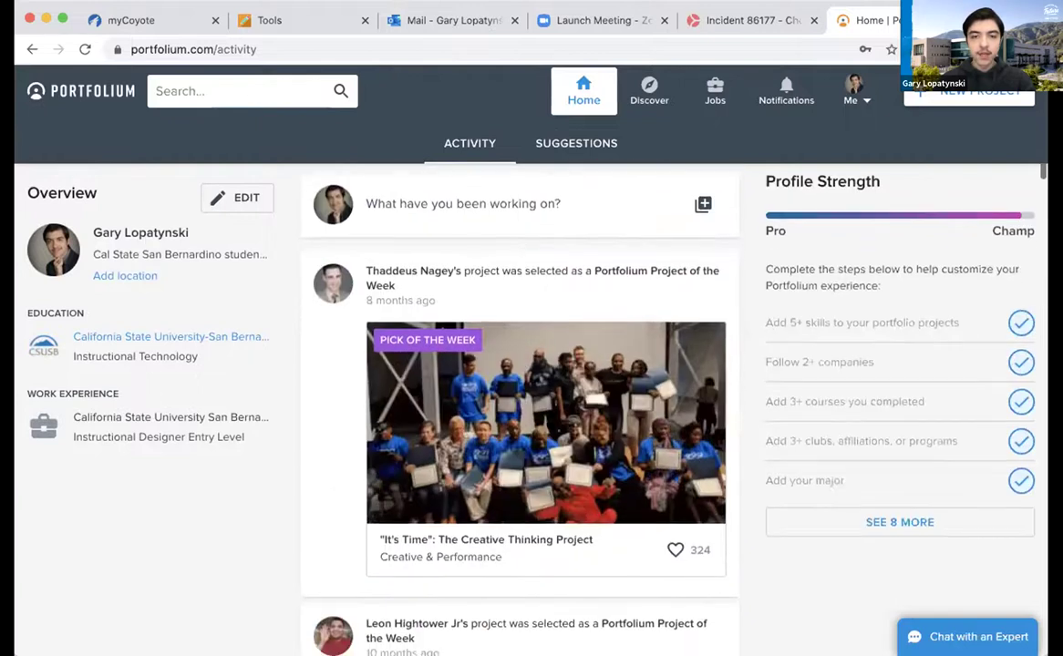
scroll(551, 410, "down", 1)
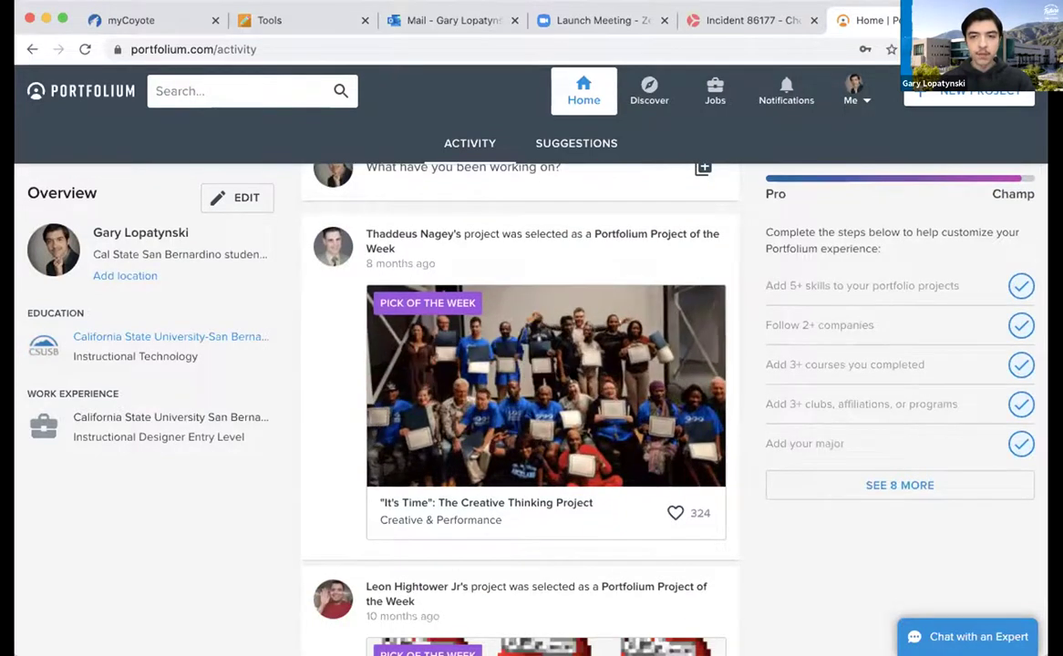
left_click(572, 377)
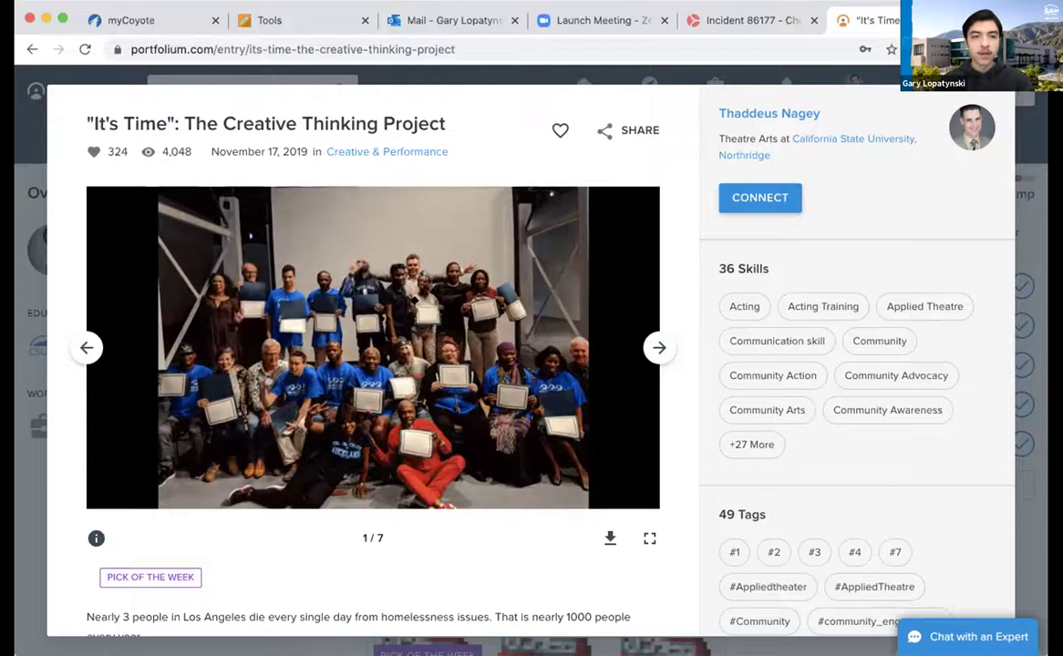
Advance the It's Time photo gallery until it returns to slide 1/7
left_click(648, 350)
left_click(647, 351)
left_click(646, 351)
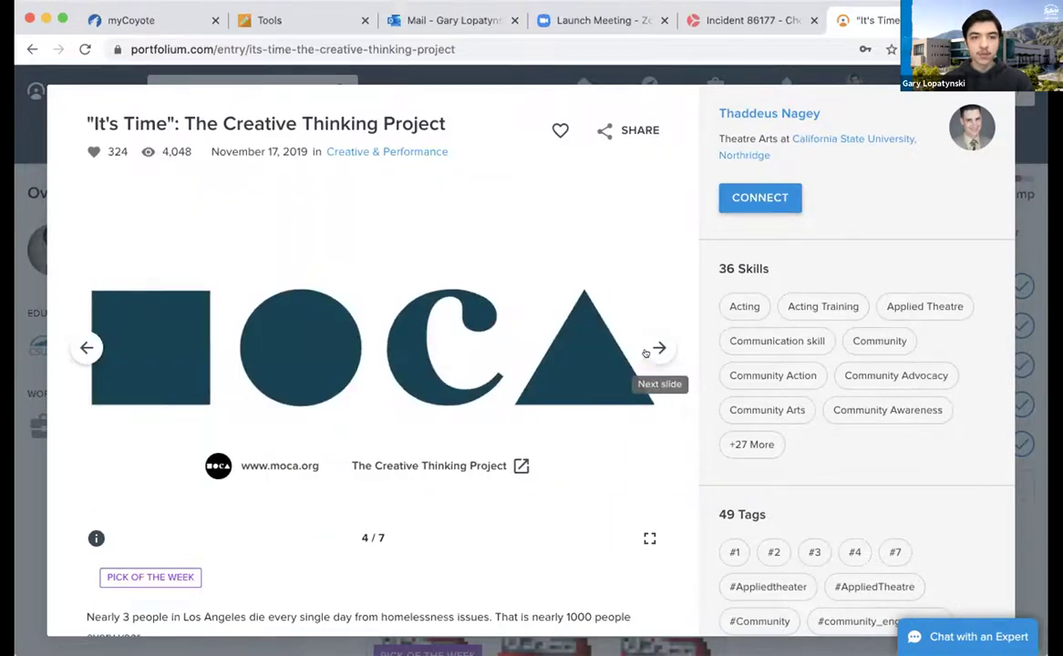
left_click(645, 352)
left_click(645, 352)
left_click(647, 352)
left_click(651, 353)
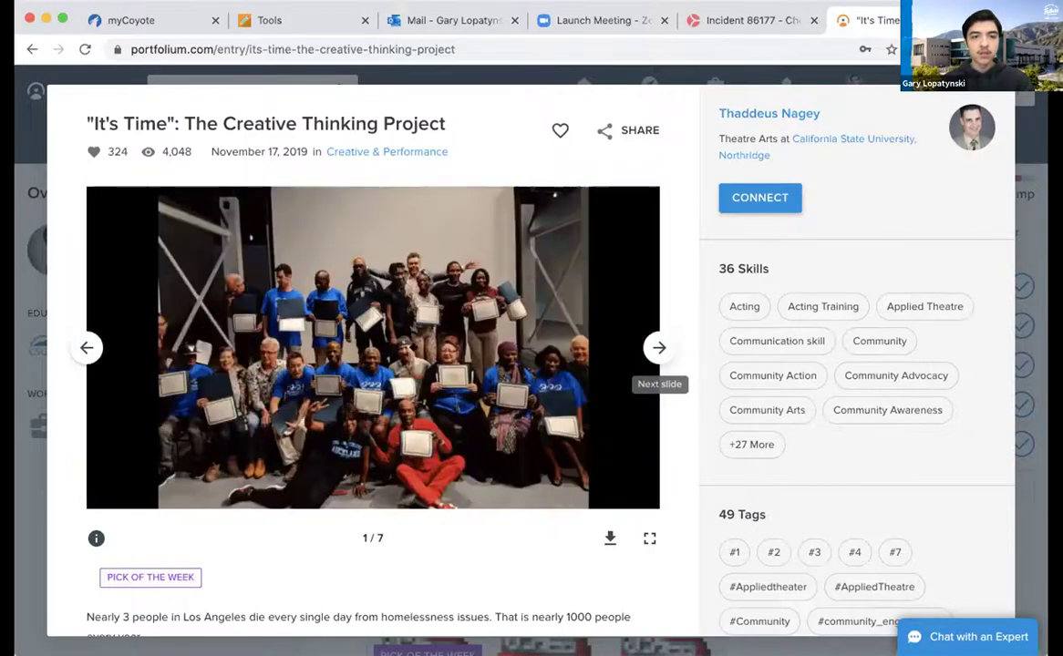
Read down through the project description and skills, then return to the top
scroll(332, 560, "down", 3)
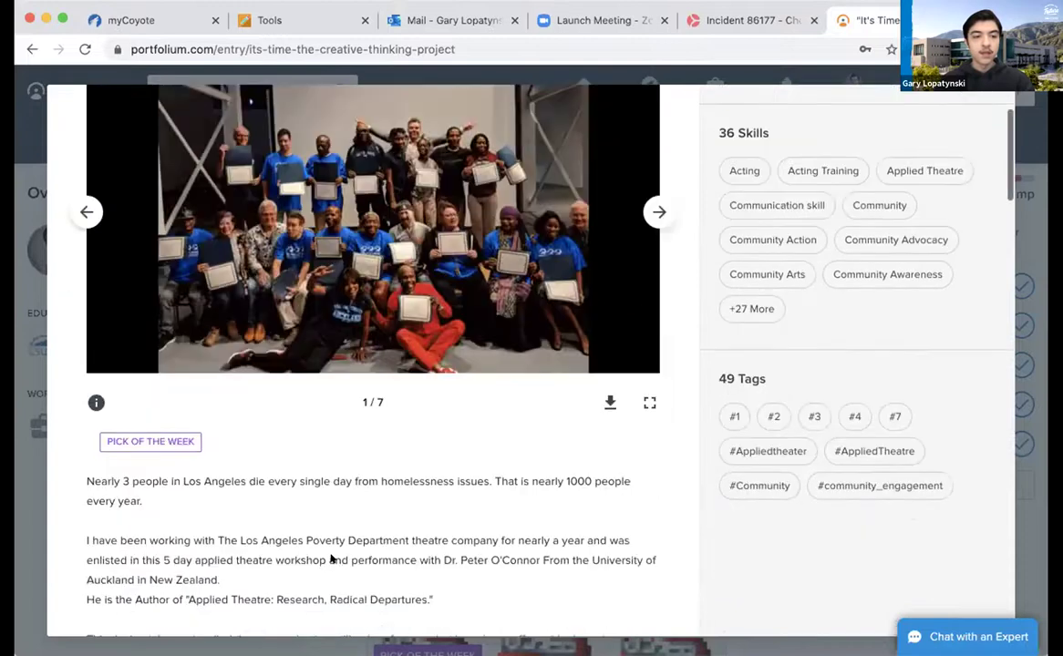
scroll(332, 560, "down", 2)
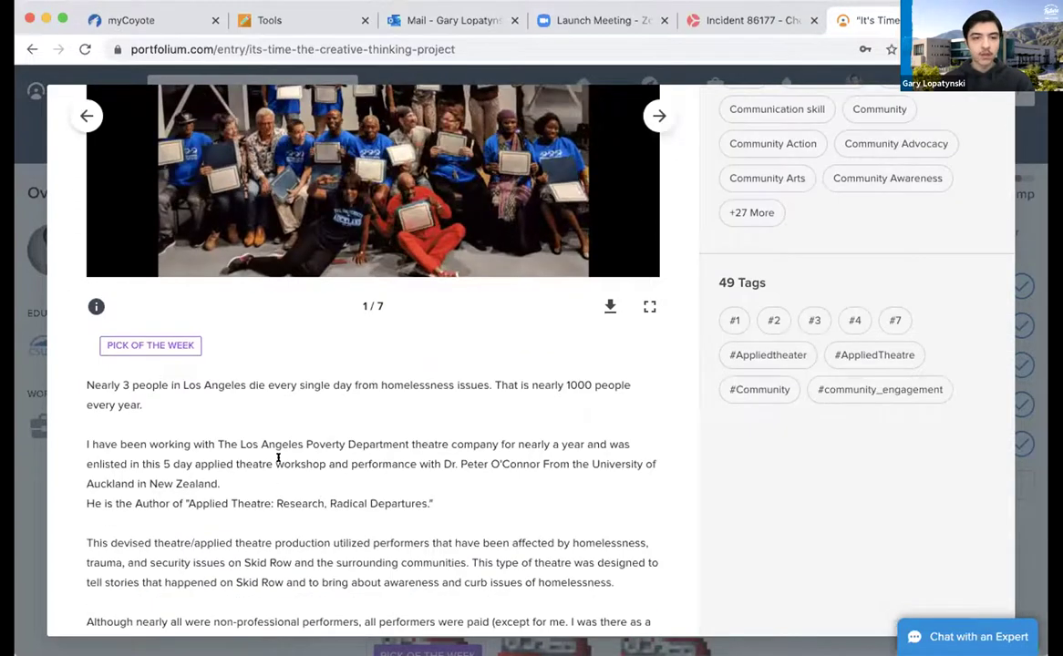
scroll(283, 447, "down", 5)
scroll(285, 430, "down", 5)
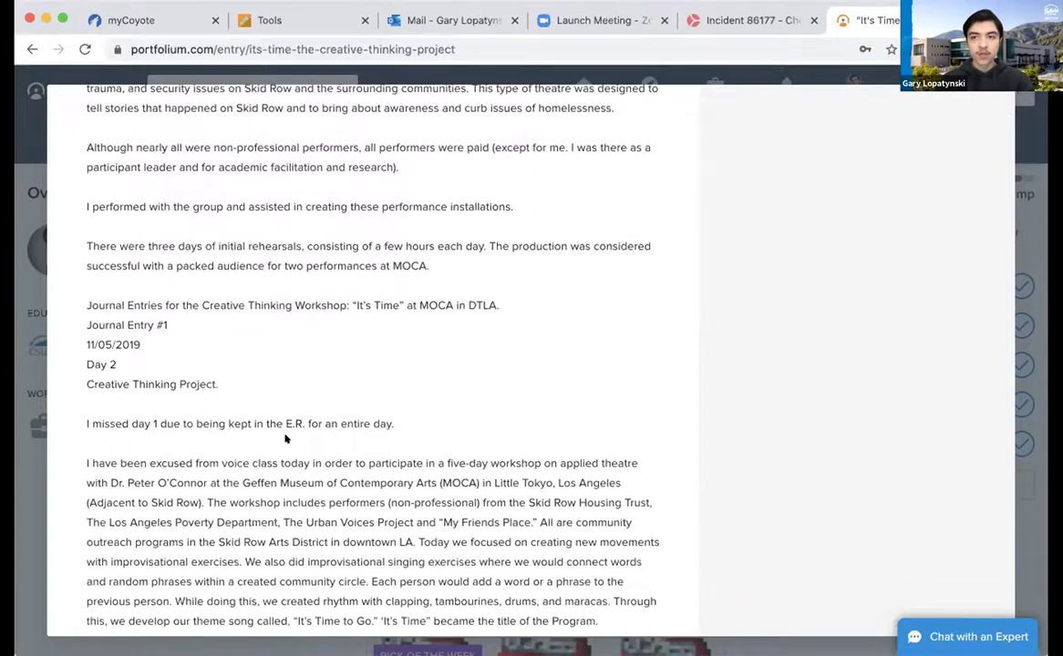
scroll(285, 436, "up", 13)
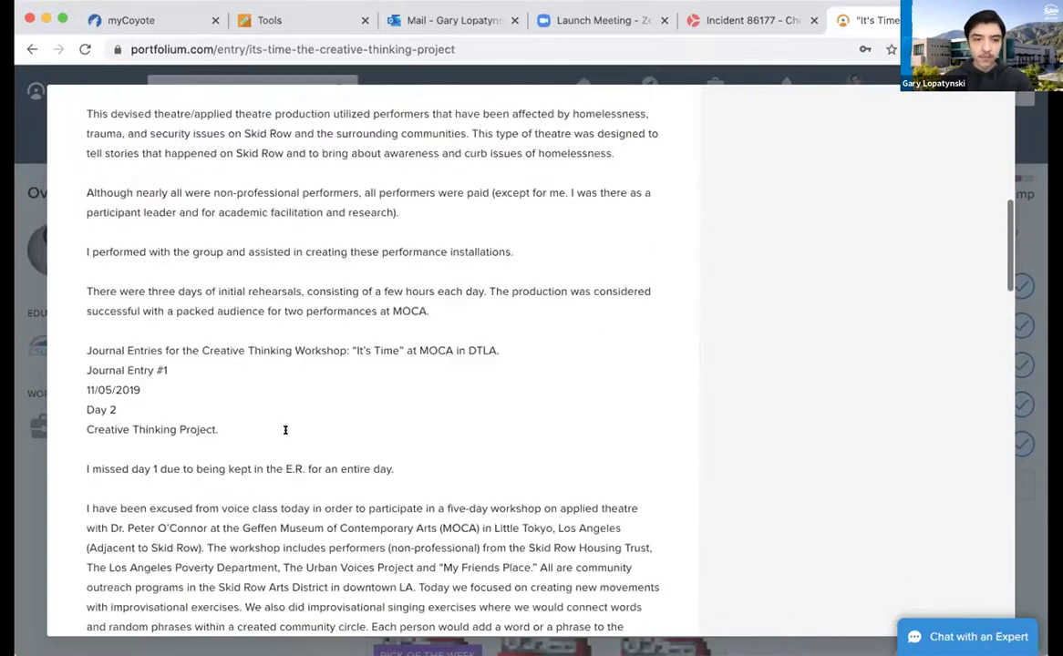
scroll(373, 346, "up", 1)
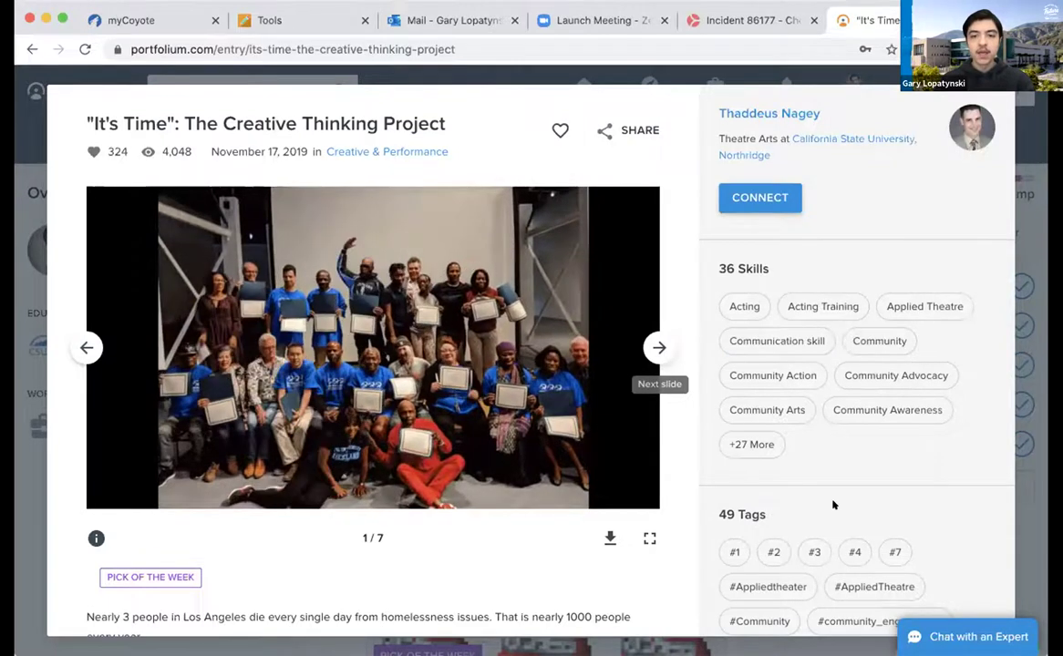
scroll(830, 503, "down", 1)
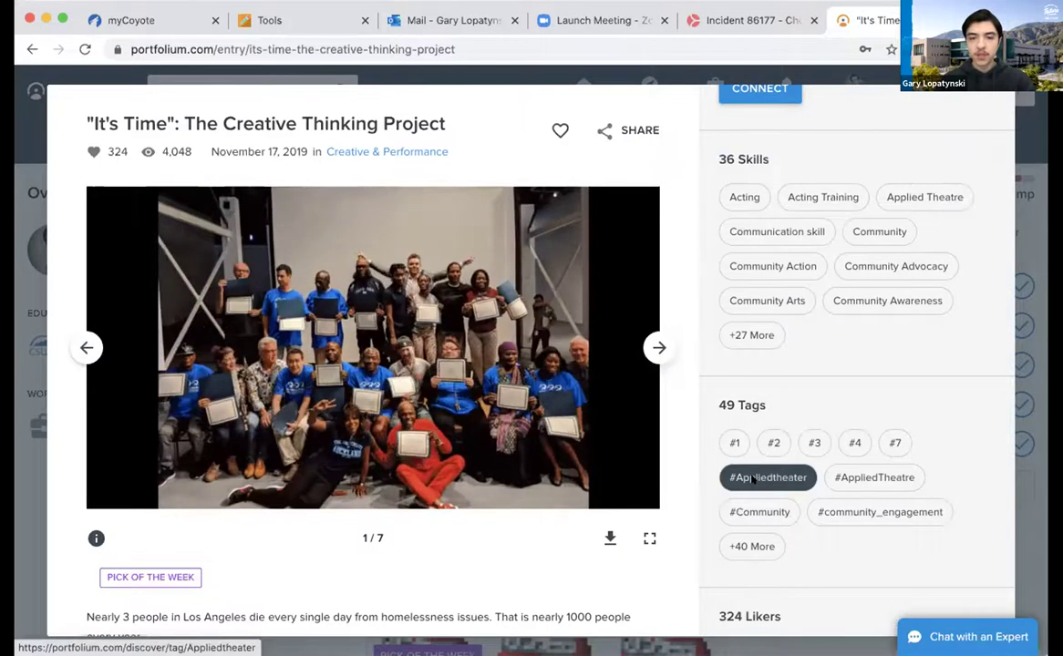
scroll(792, 548, "down", 1)
scroll(793, 548, "down", 1)
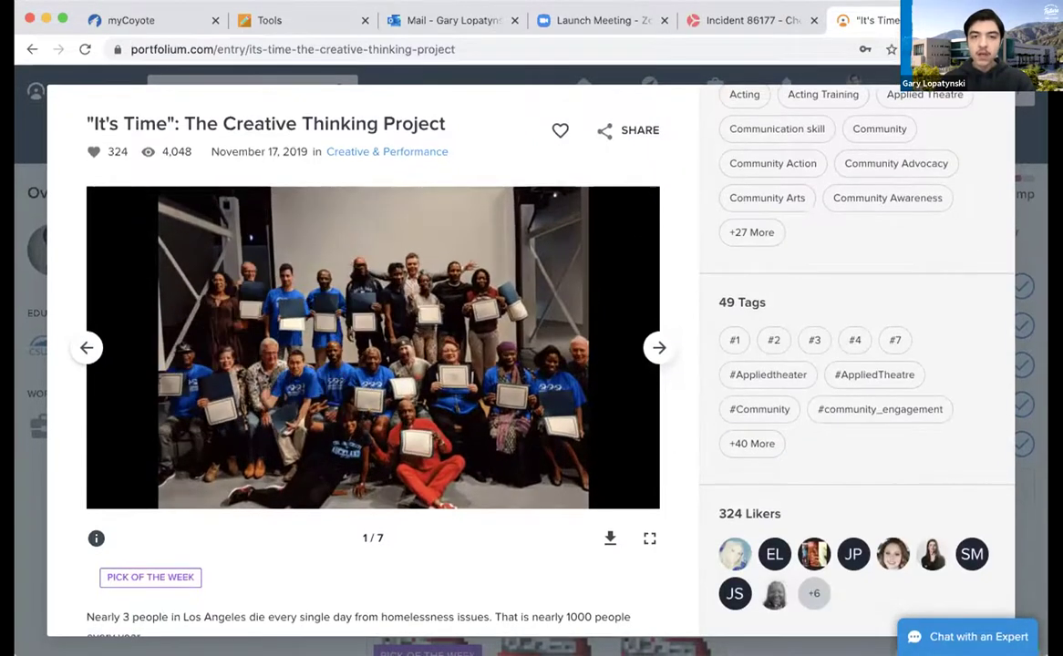
scroll(836, 295, "up", 3)
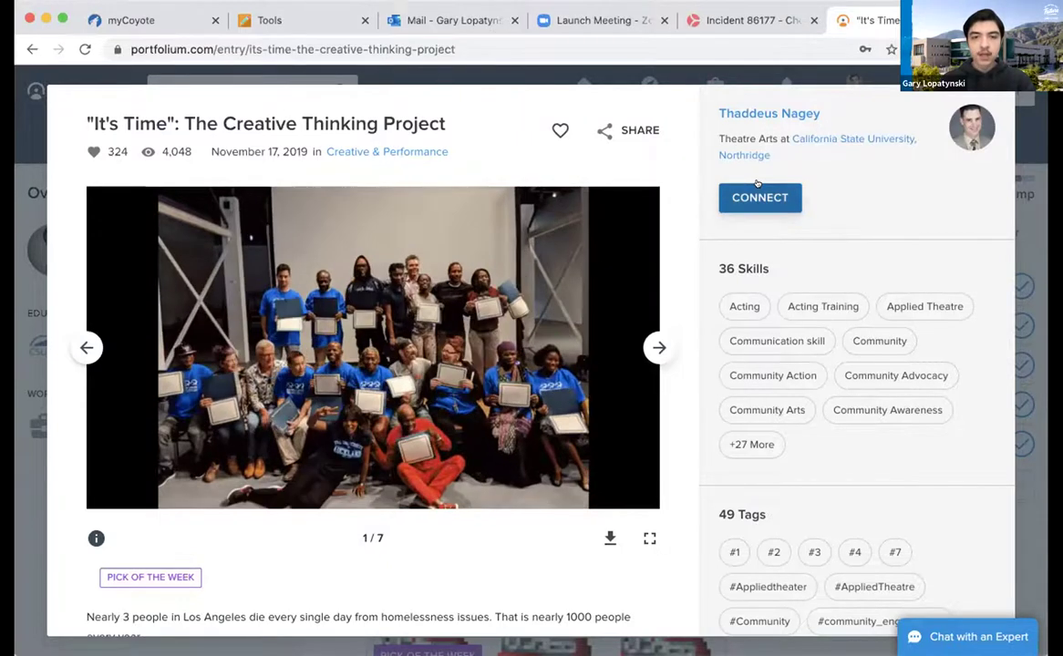
left_click(621, 131)
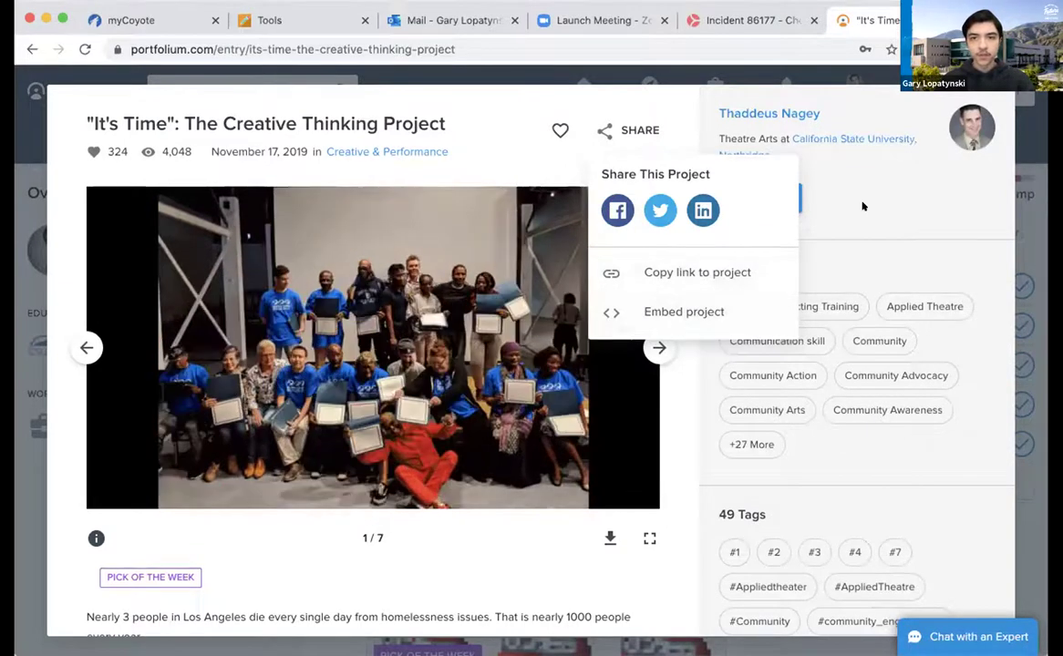
Open the It's Time project author's profile and look it over
left_click(772, 109)
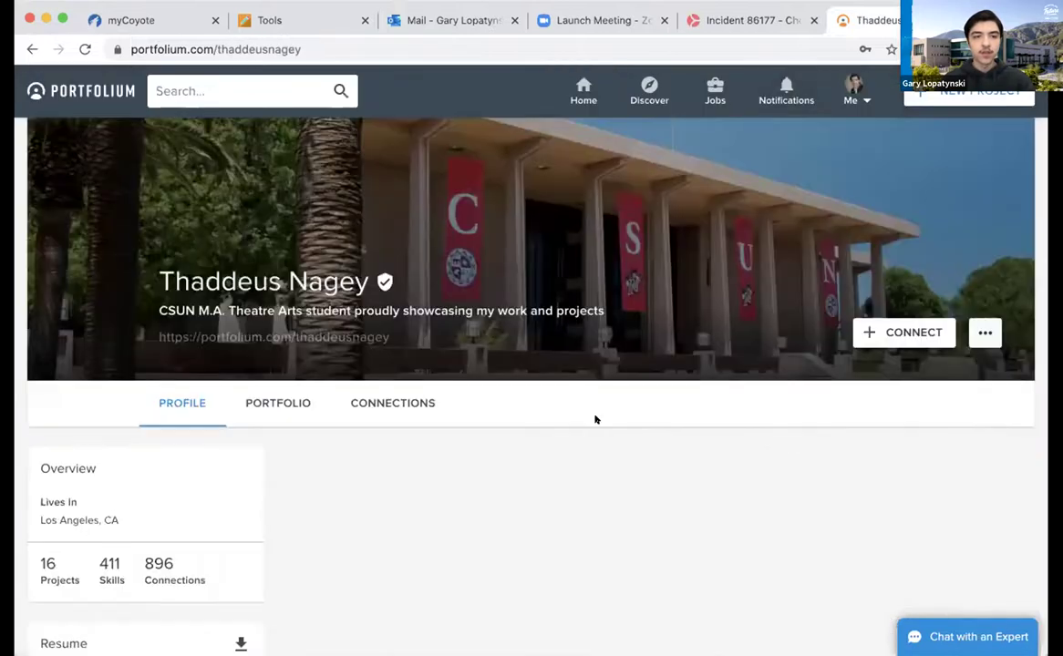
scroll(595, 420, "down", 3)
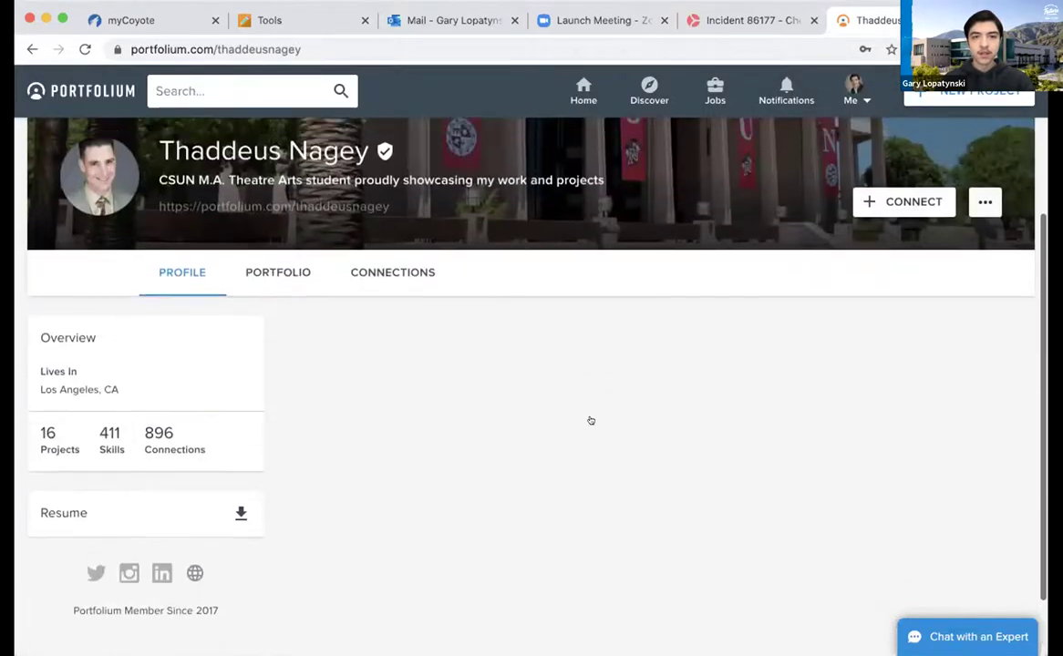
scroll(595, 415, "up", 1)
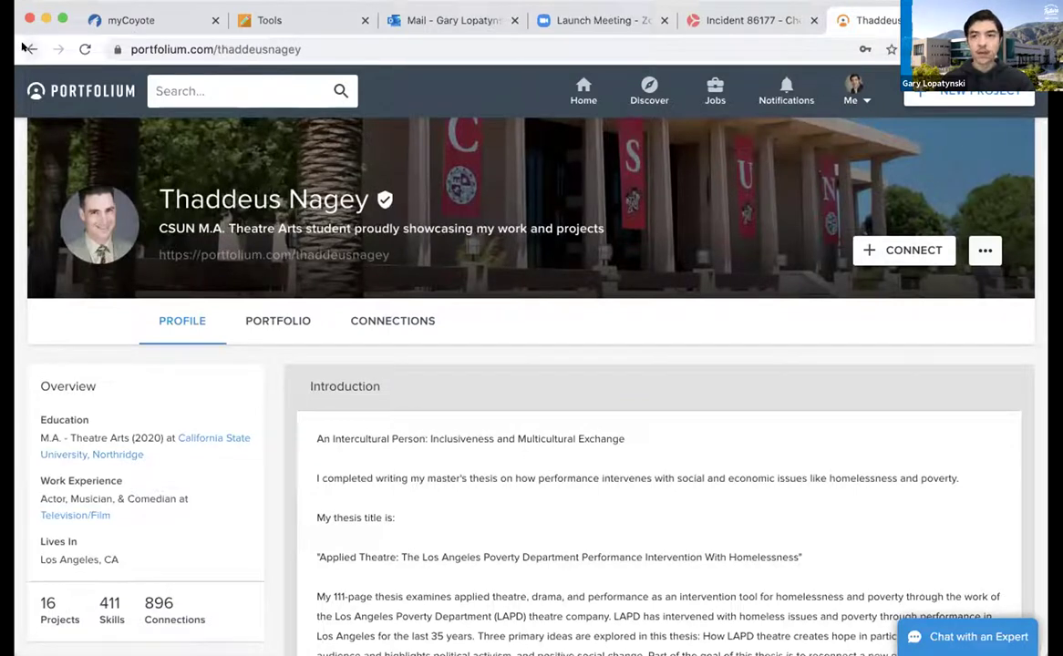
Show the author's Portfolio, listing projects like Northridge Playwrights Workshop and CSUNposium 2019
left_click(270, 323)
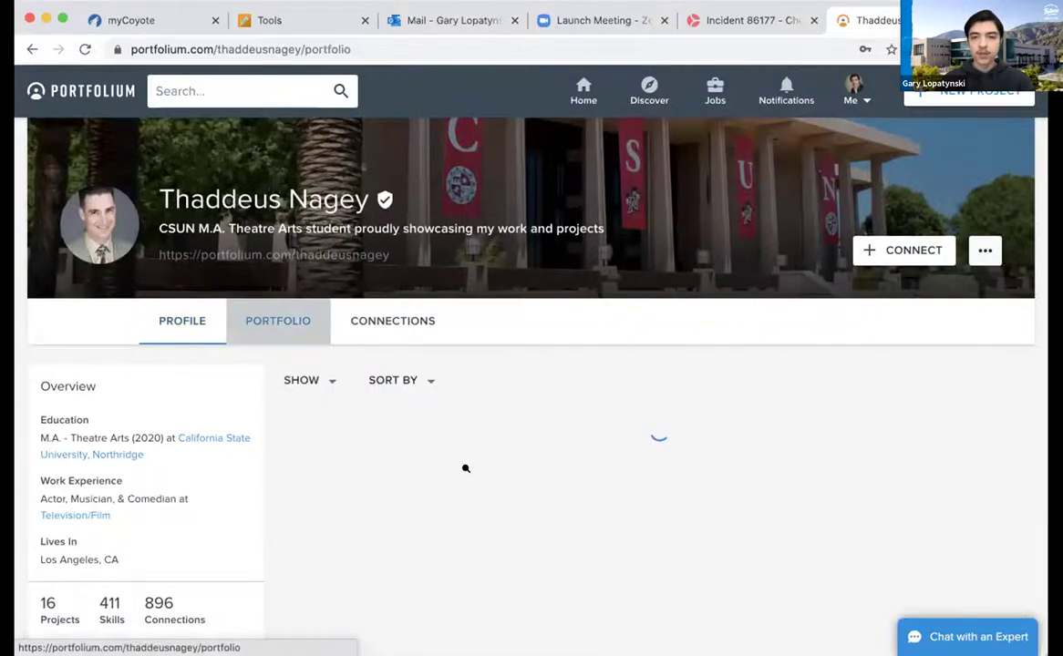
scroll(465, 468, "down", 2)
scroll(392, 347, "up", 2)
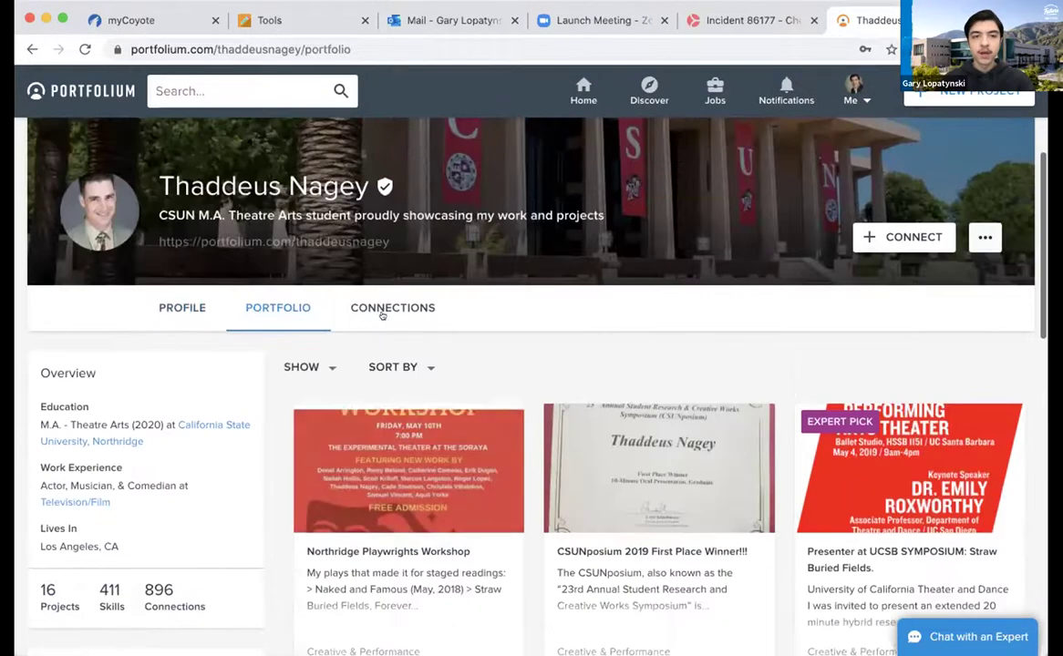
View the author's Connections and profile actions menu, then go back to the home feed
left_click(383, 312)
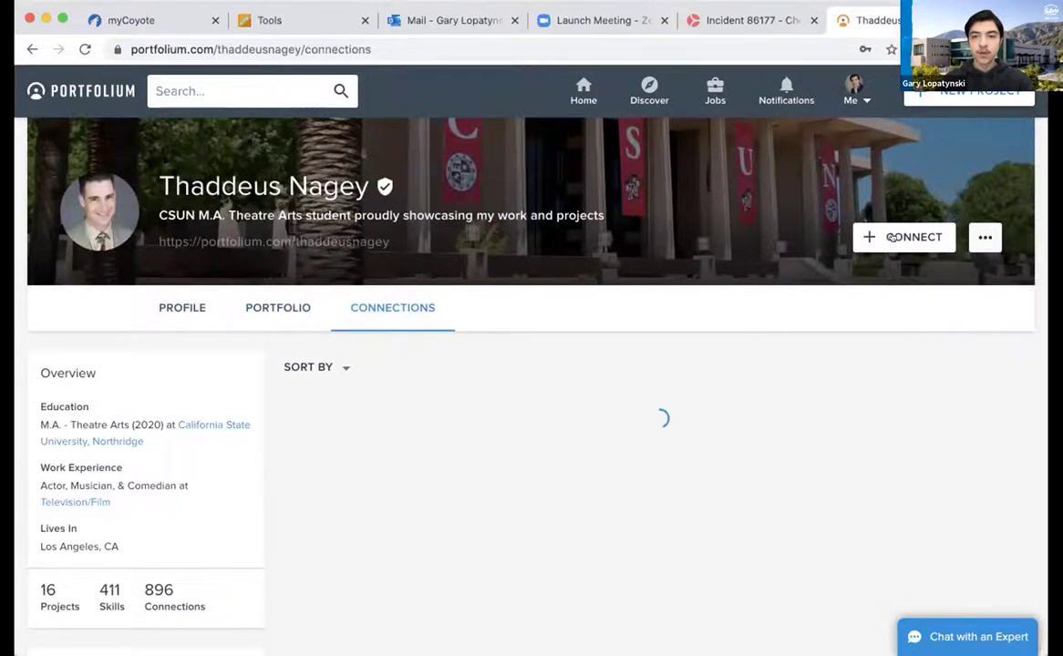
left_click(981, 237)
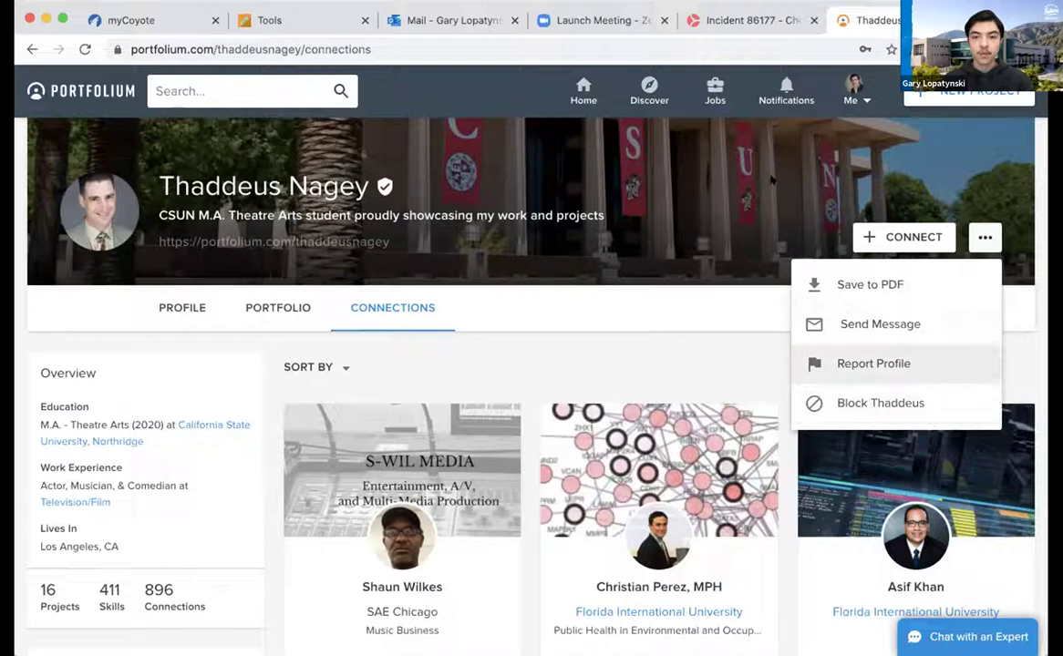
left_click(31, 49)
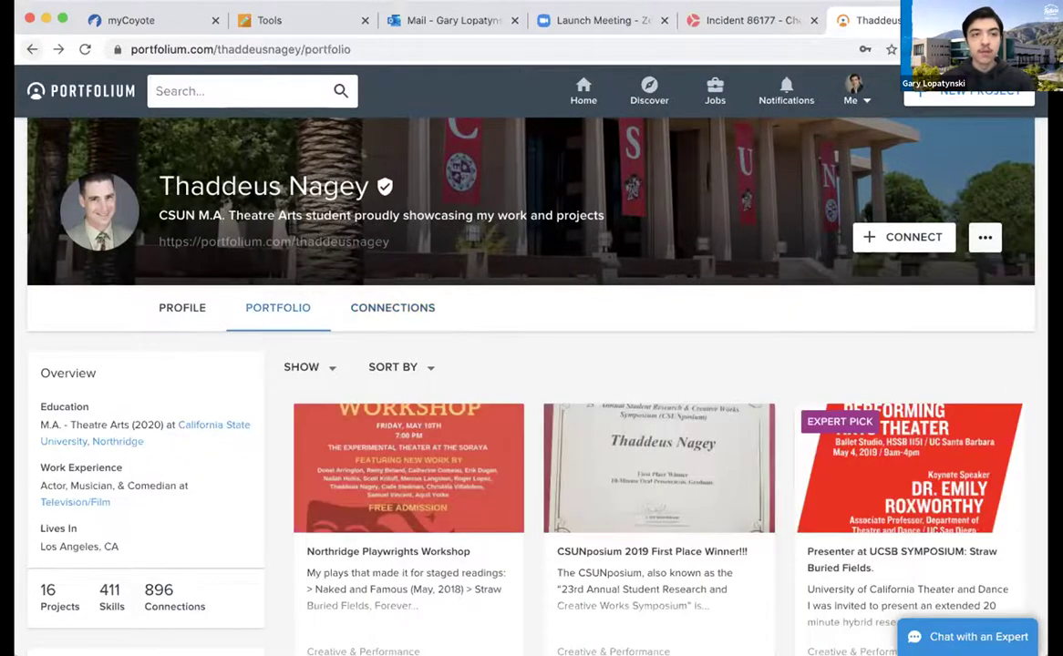
left_click(31, 49)
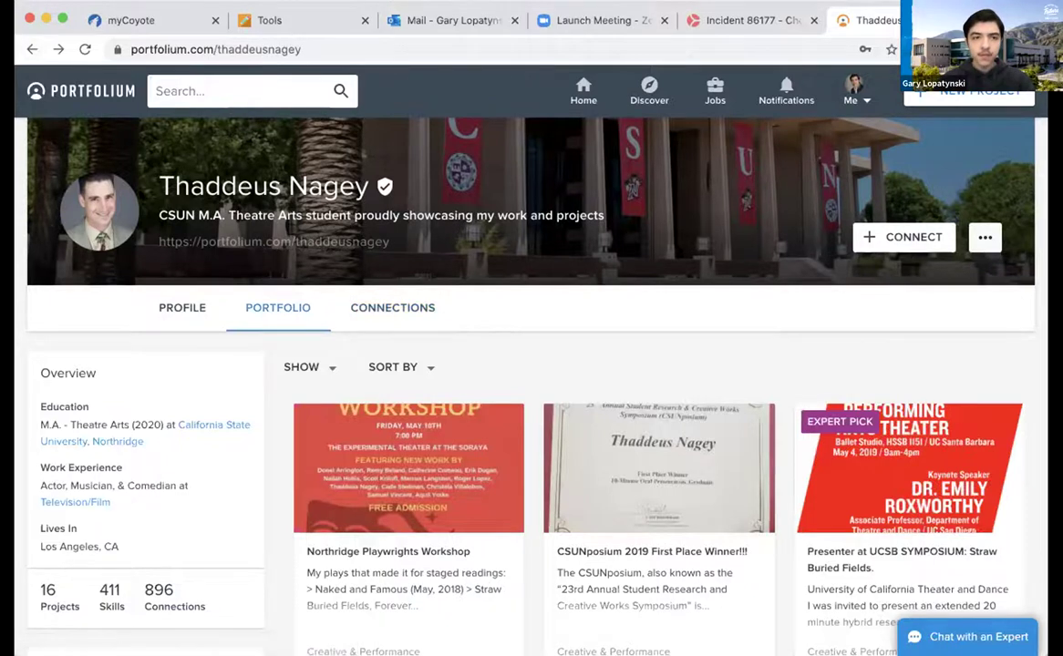
left_click(31, 49)
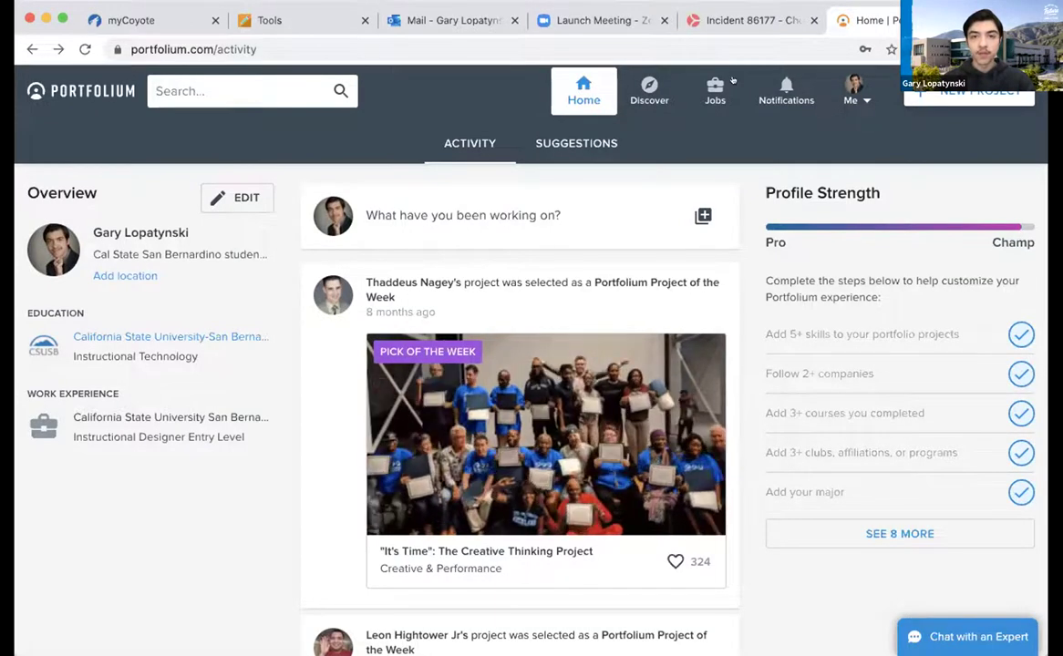
Go to the Discover page with It's Time as Pick of the Week
left_click(641, 87)
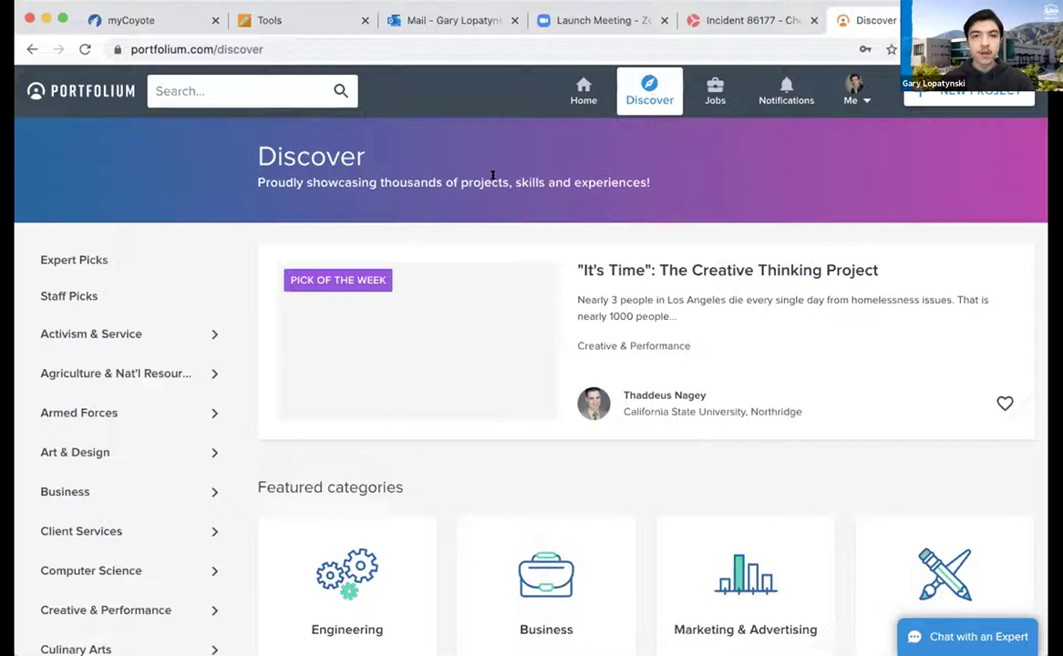
Show the Activism & Service, Agriculture and Armed Forces subcategory flyouts in the category list
scroll(440, 195, "down", 1)
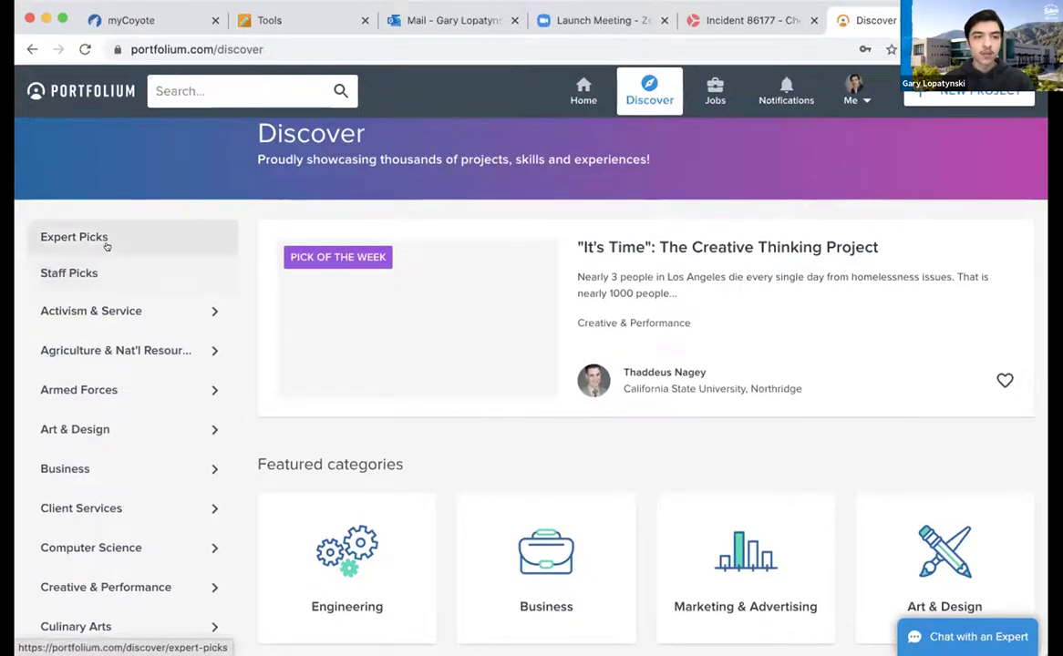
mouse_move(103, 311)
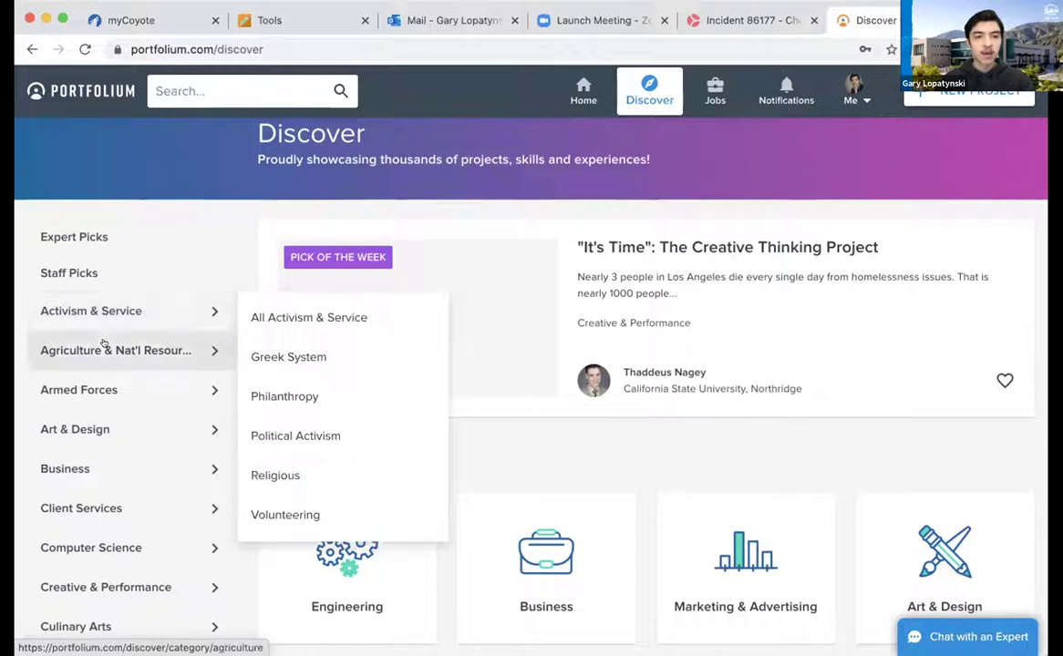
mouse_move(104, 345)
mouse_move(102, 383)
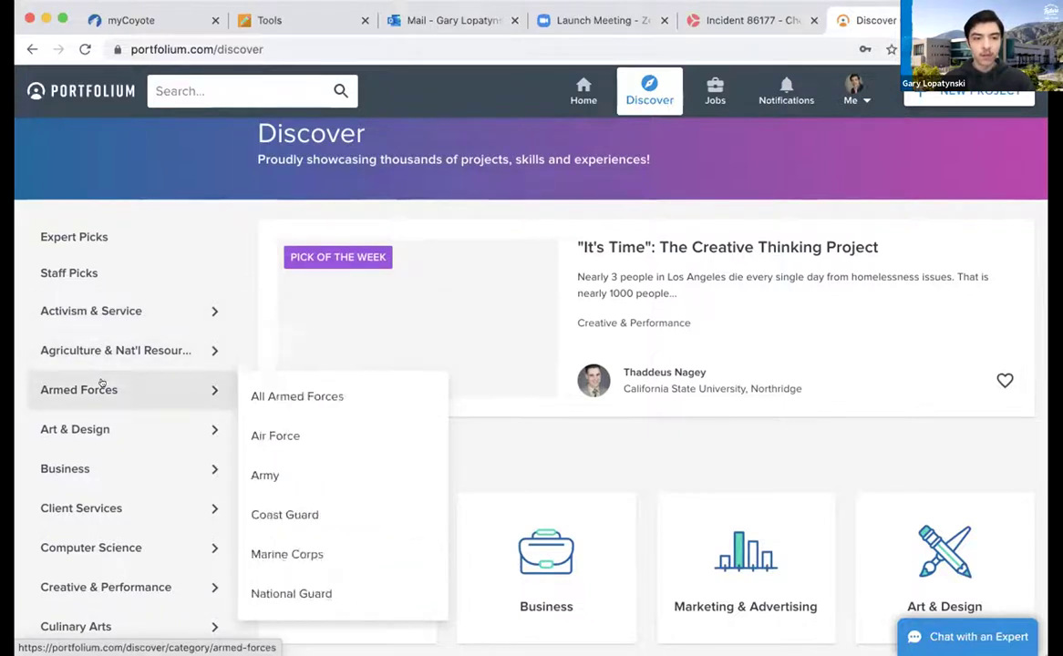
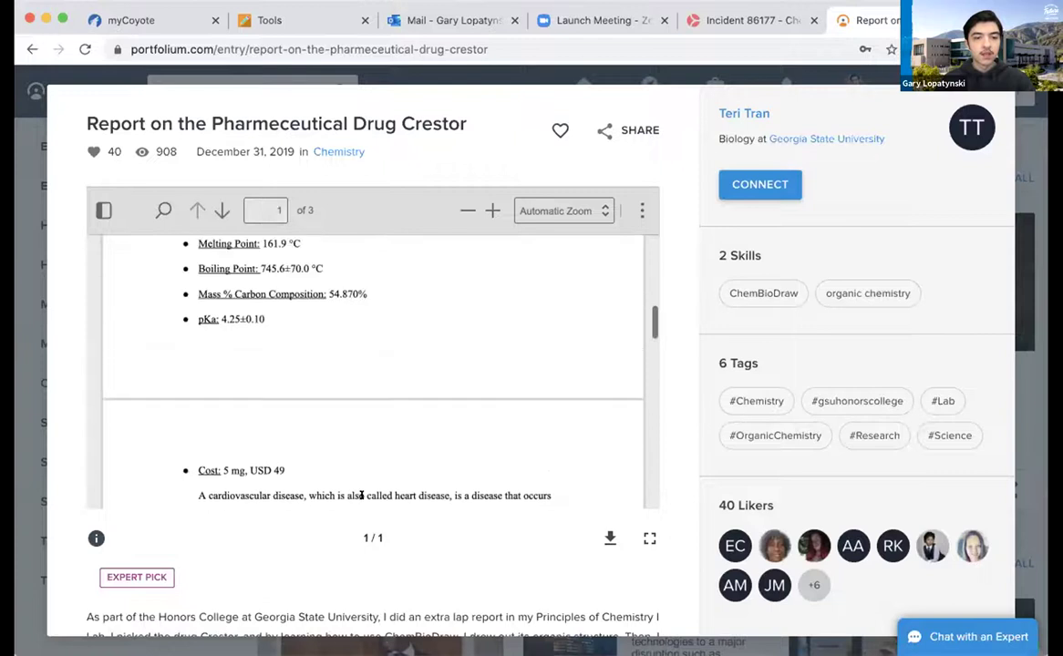
Finish reading the Crestor report (40 likes, 908 views, Expert Pick) and close it to Discover
scroll(373, 573, "down", 3)
scroll(373, 572, "up", 1)
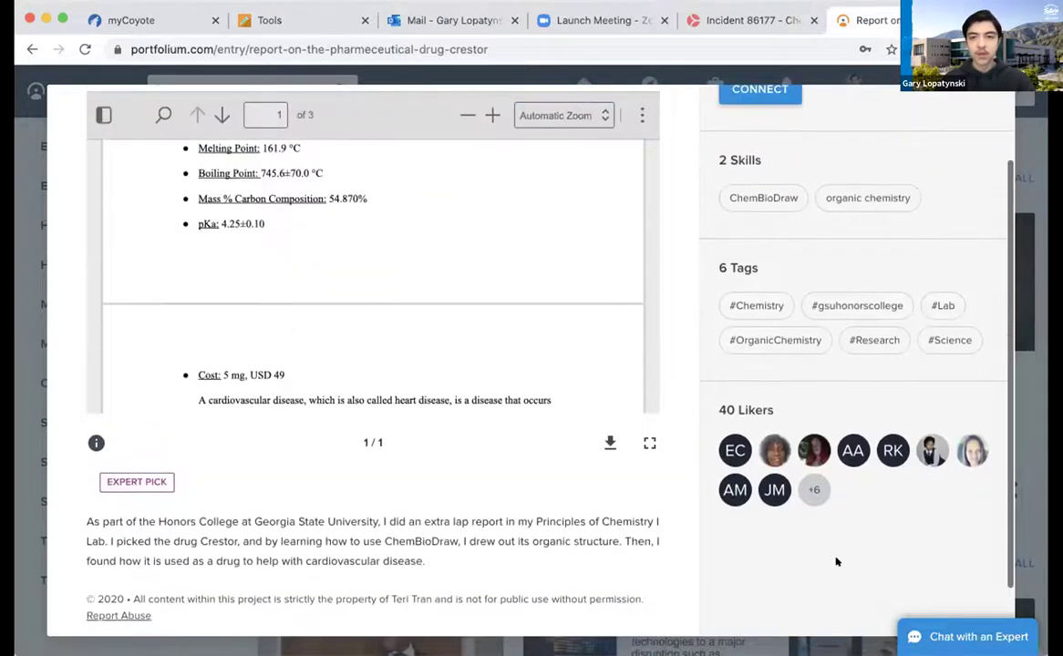
scroll(666, 260, "up", 2)
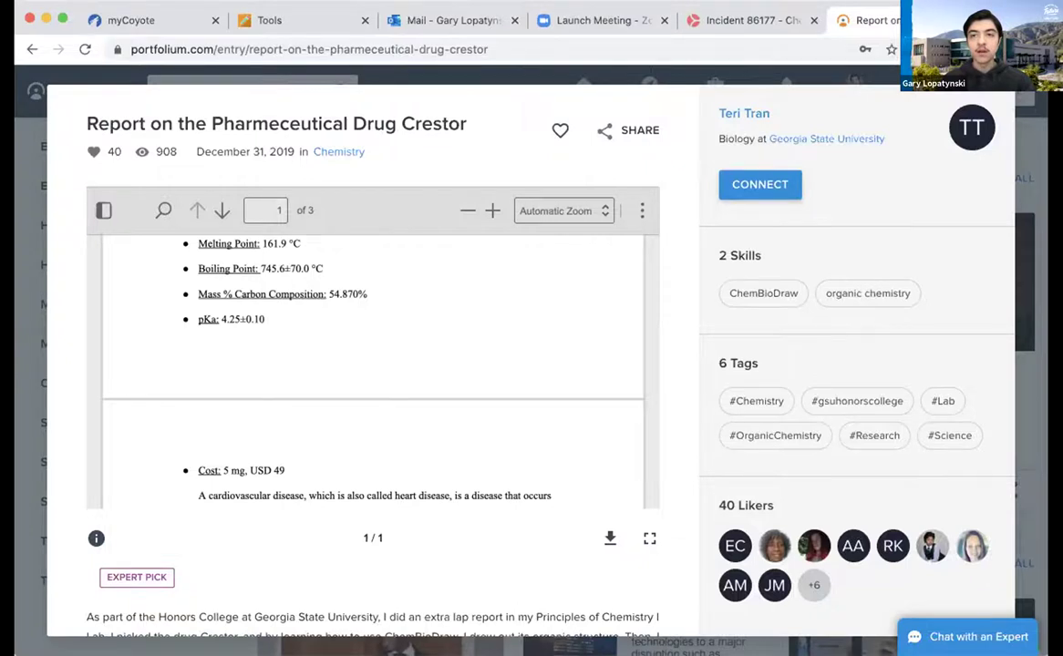
key("Escape")
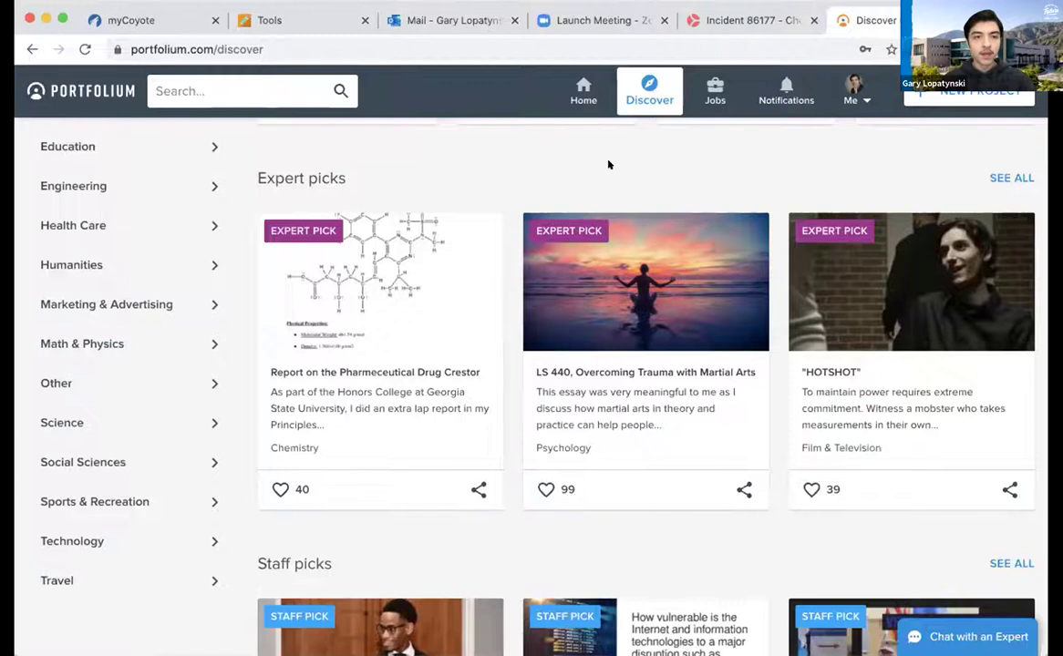
Open the Activism & Service category from the left category list
scroll(501, 273, "down", 2)
scroll(500, 272, "up", 10)
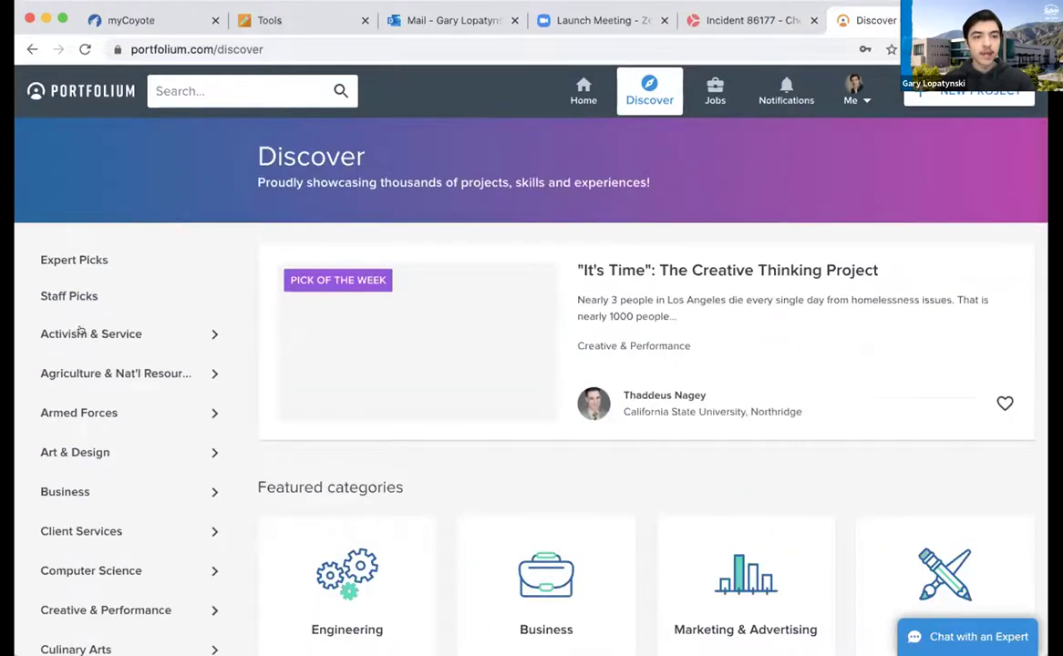
left_click(86, 334)
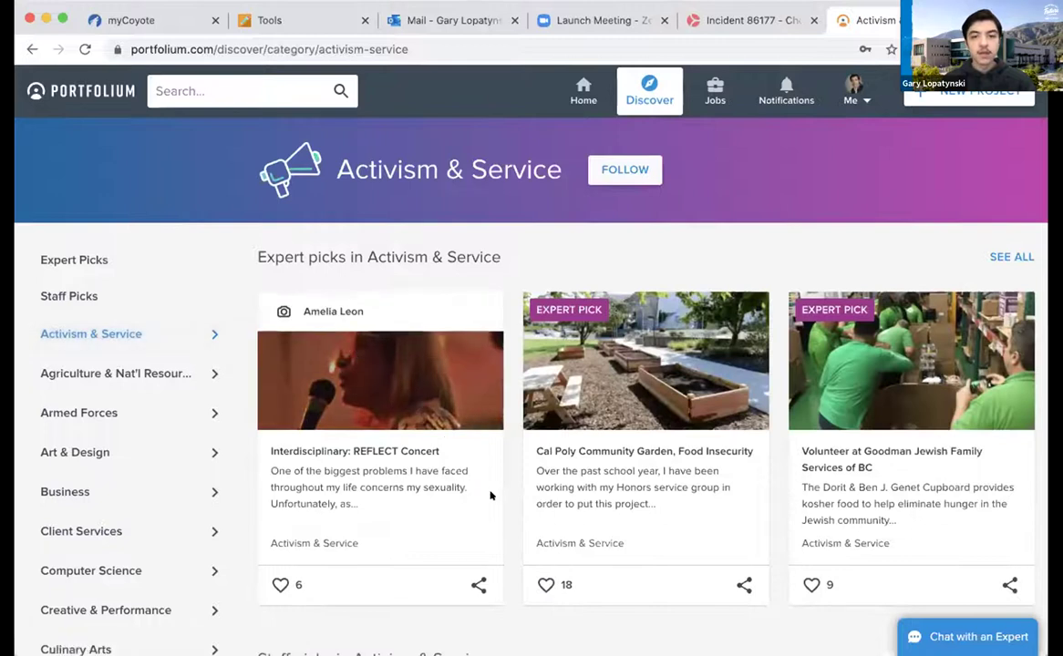
Open the Teamwork skill page from the category's Popular skills
scroll(504, 507, "down", 1)
scroll(505, 507, "down", 5)
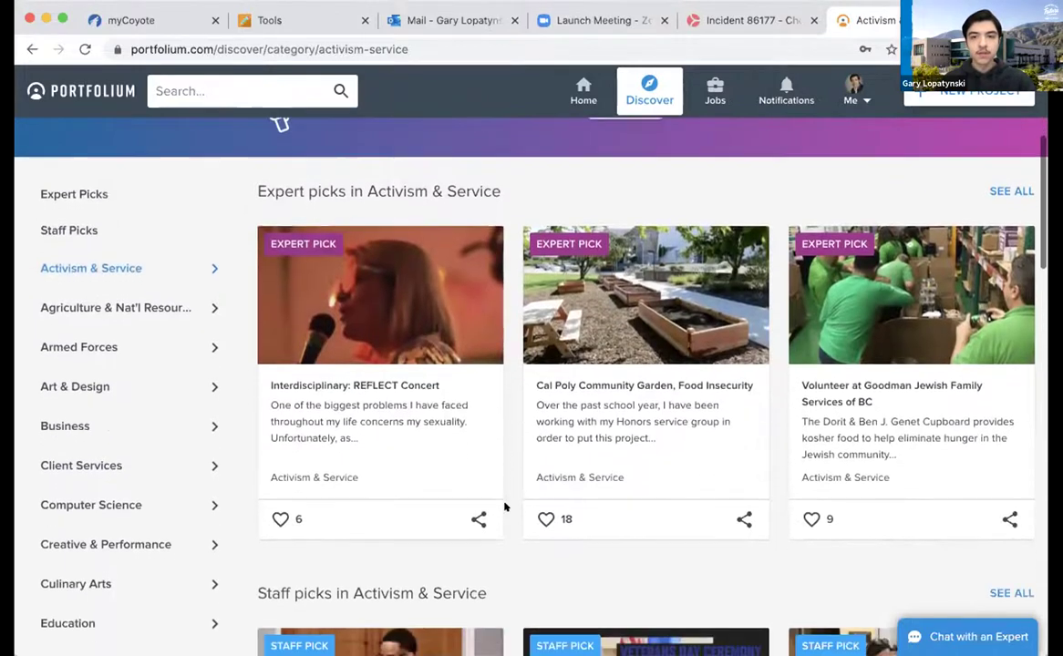
scroll(504, 507, "down", 8)
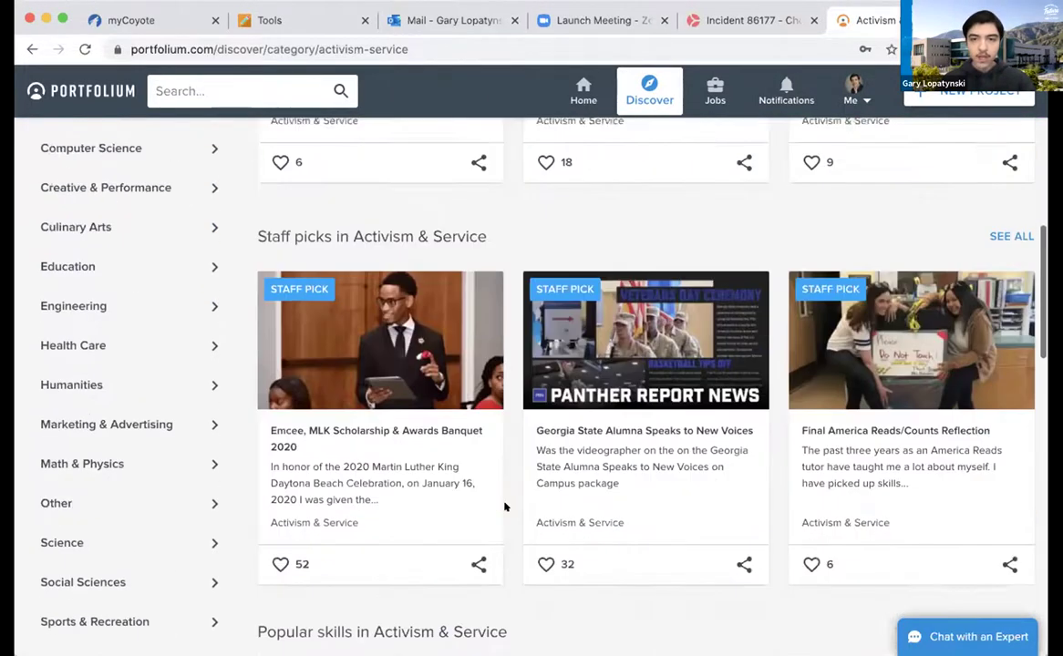
scroll(501, 508, "down", 4)
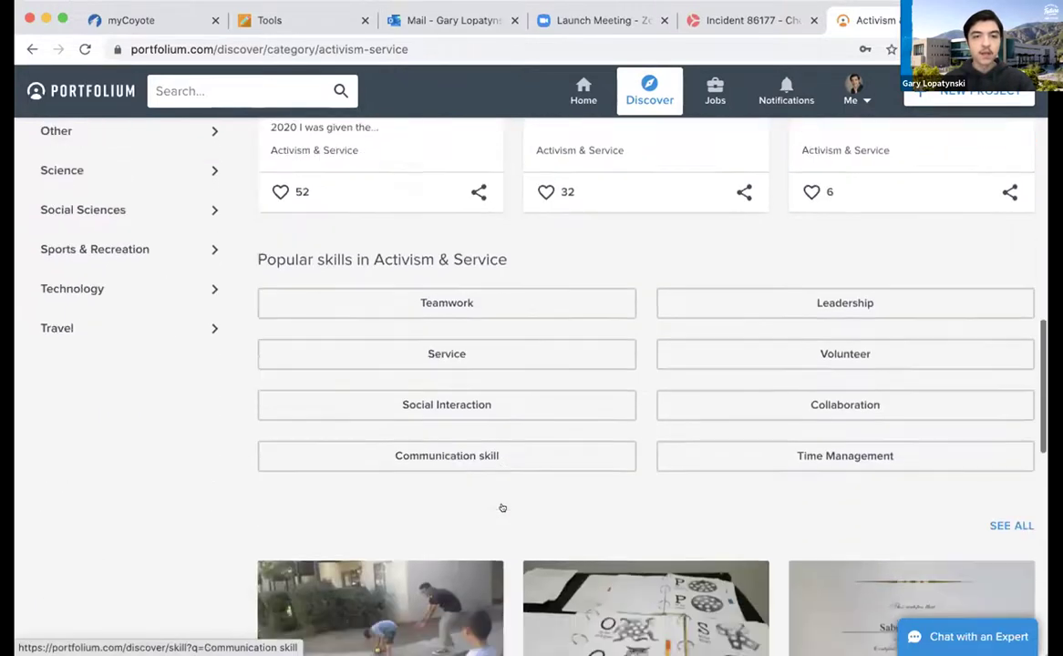
scroll(505, 507, "up", 2)
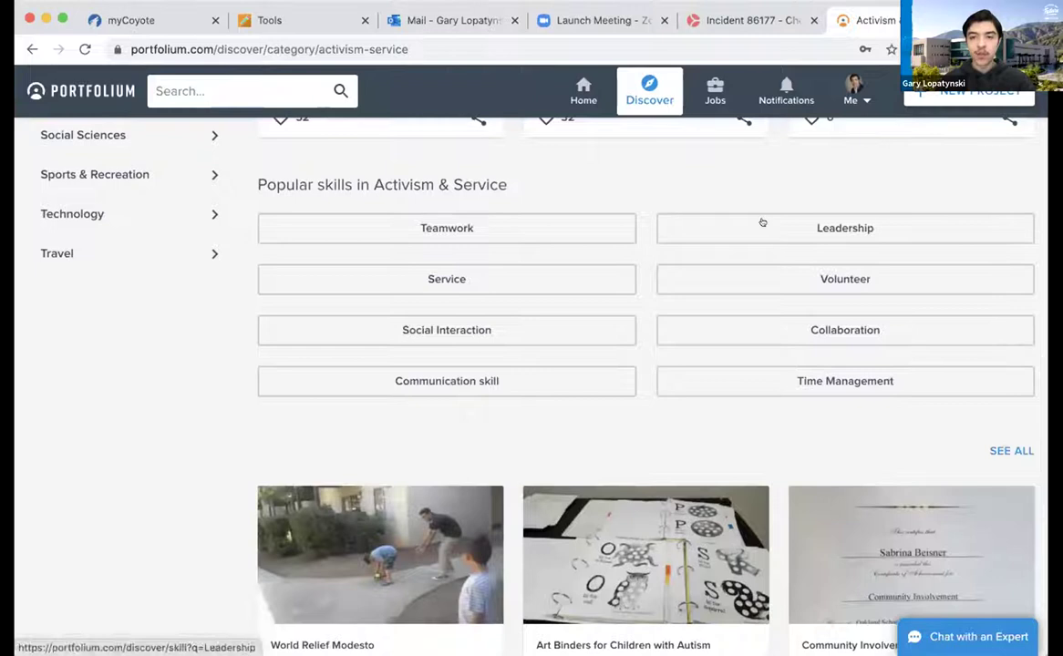
left_click(488, 222)
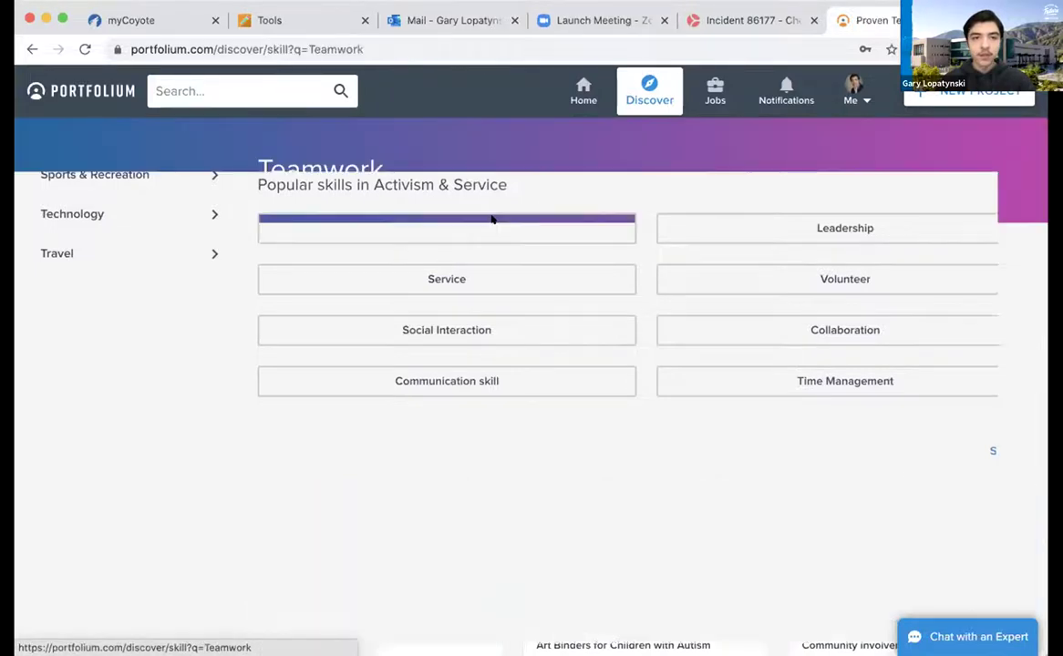
Sort the Teamwork skill projects by Views
scroll(474, 434, "down", 1)
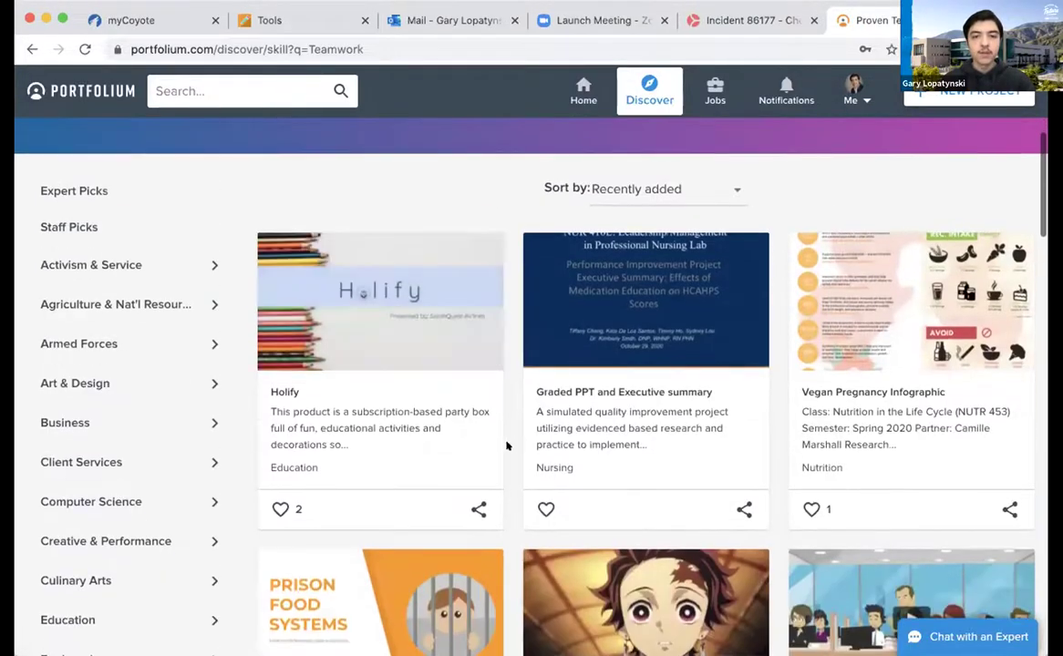
scroll(508, 446, "down", 1)
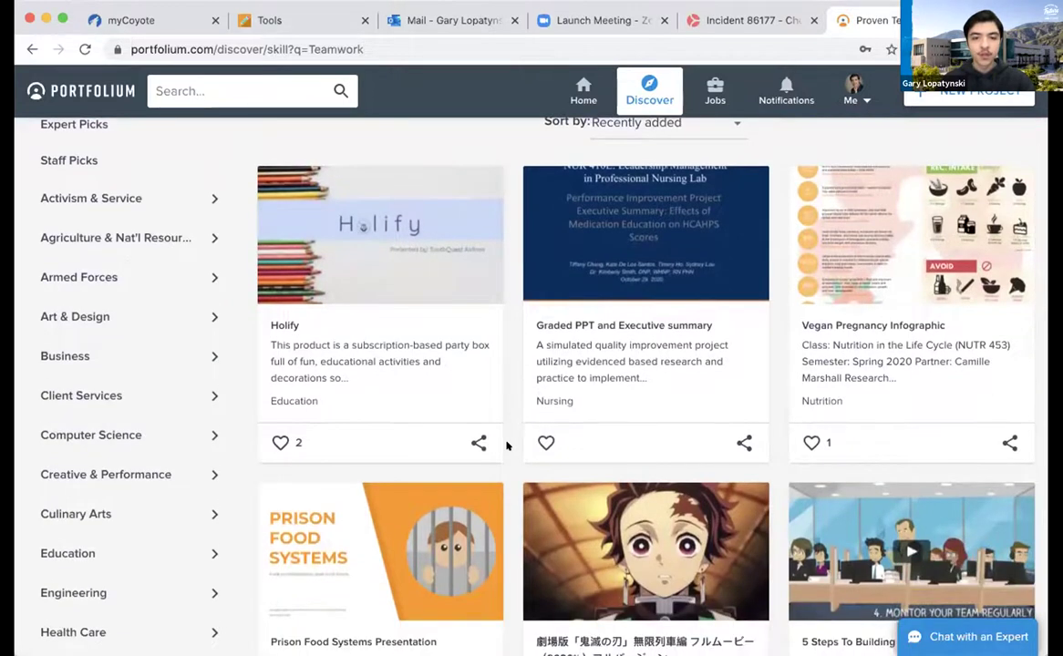
scroll(508, 446, "down", 2)
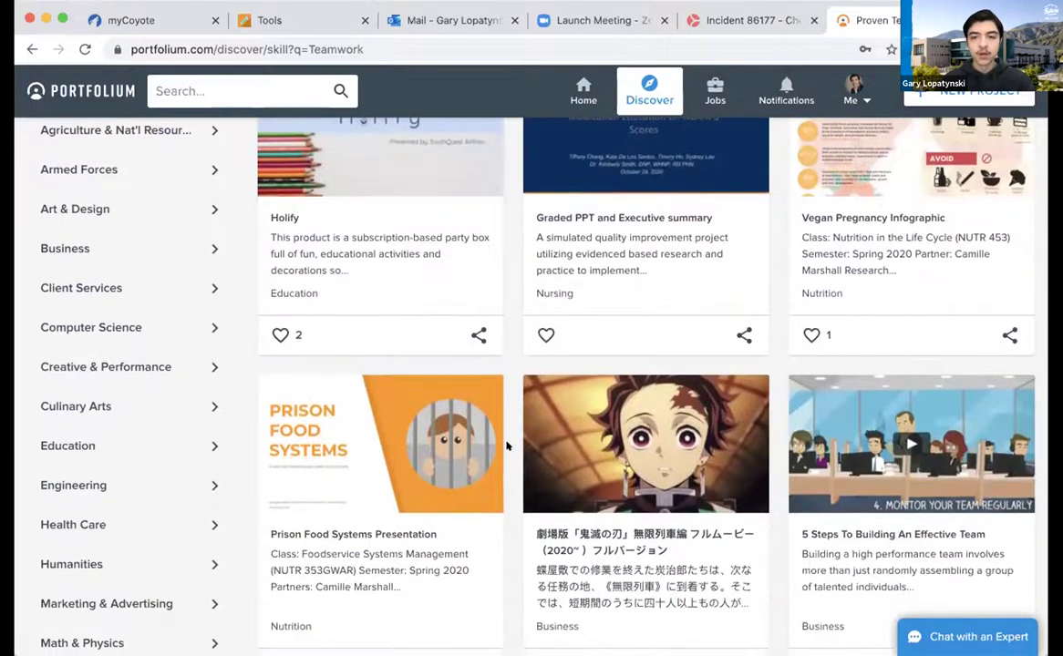
scroll(508, 445, "down", 2)
scroll(508, 446, "down", 3)
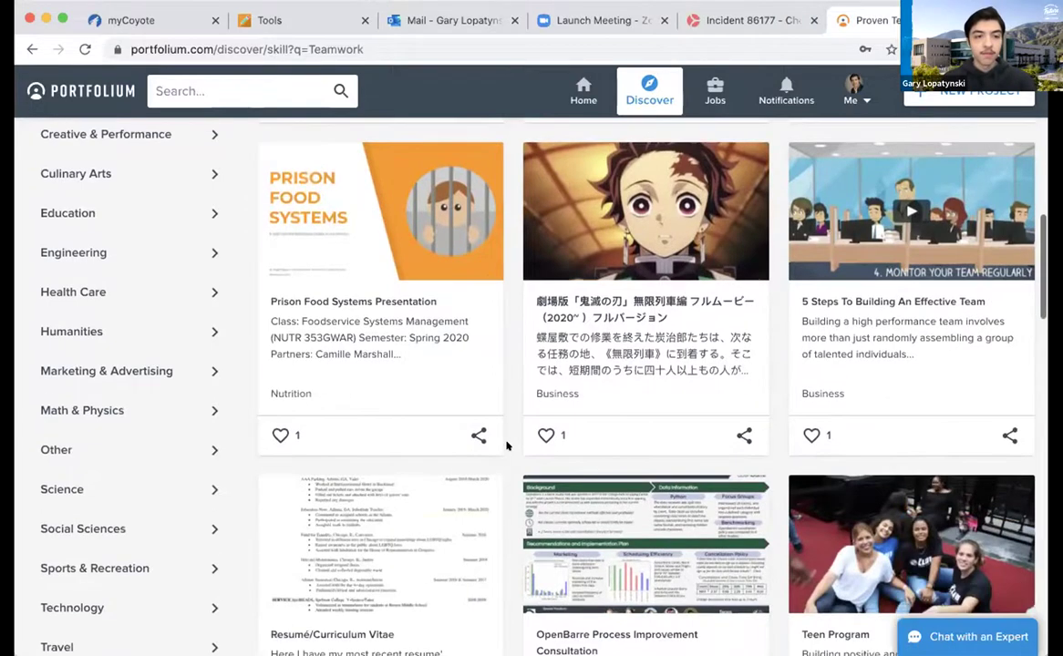
scroll(508, 446, "up", 8)
scroll(507, 445, "down", 16)
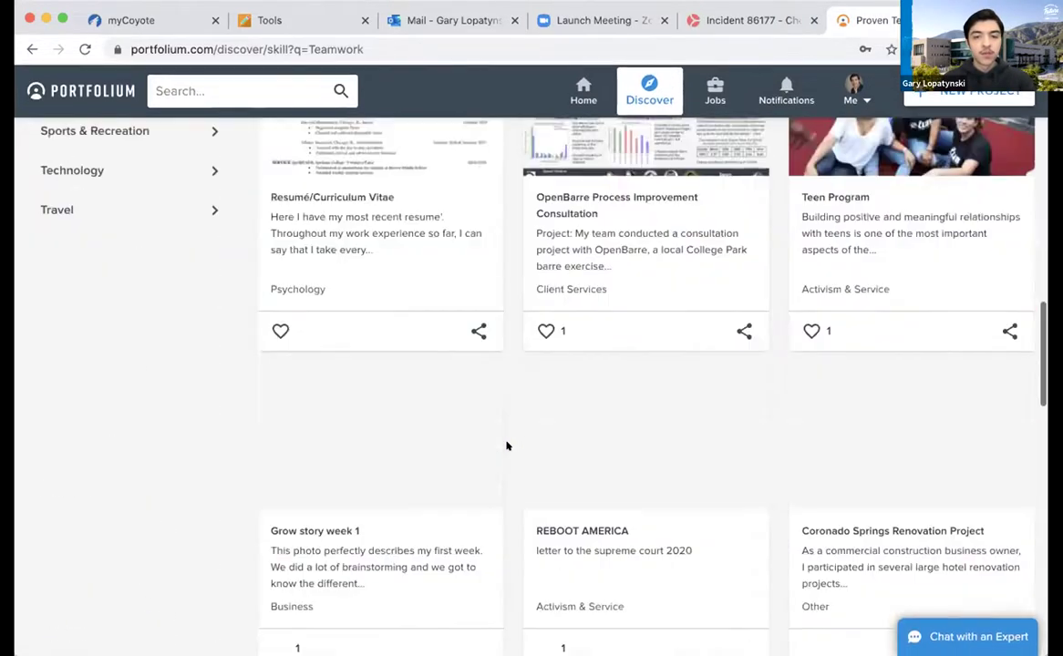
scroll(508, 446, "up", 18)
left_click(674, 259)
left_click(627, 298)
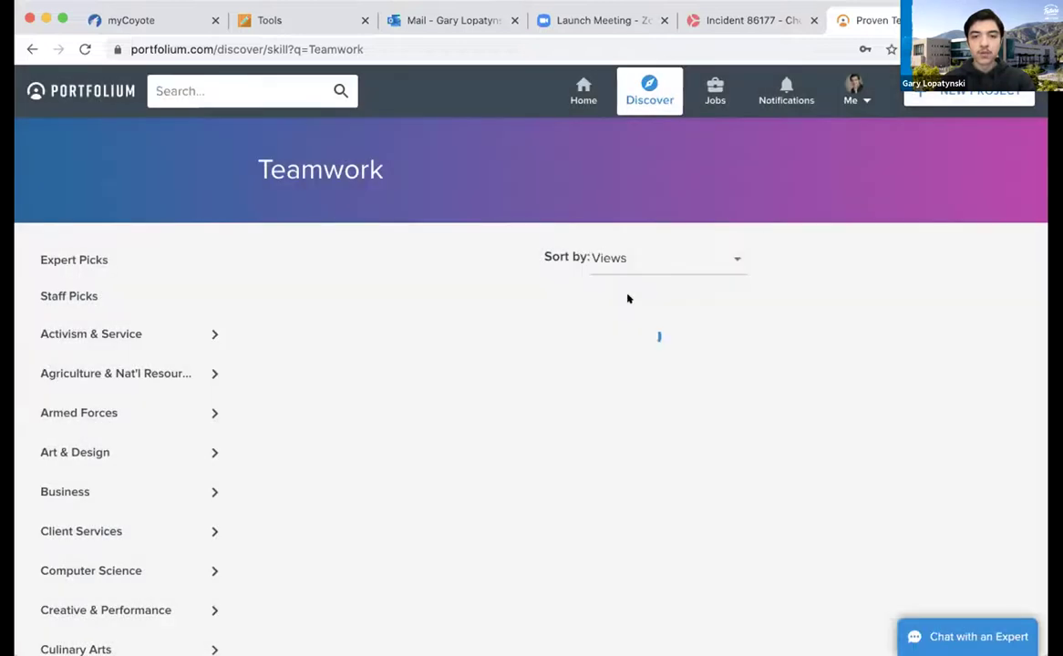
Re-sort the Teamwork projects by Likes, led by Hyperloop at Virginia Tech with 30 likes
left_click(651, 260)
left_click(606, 298)
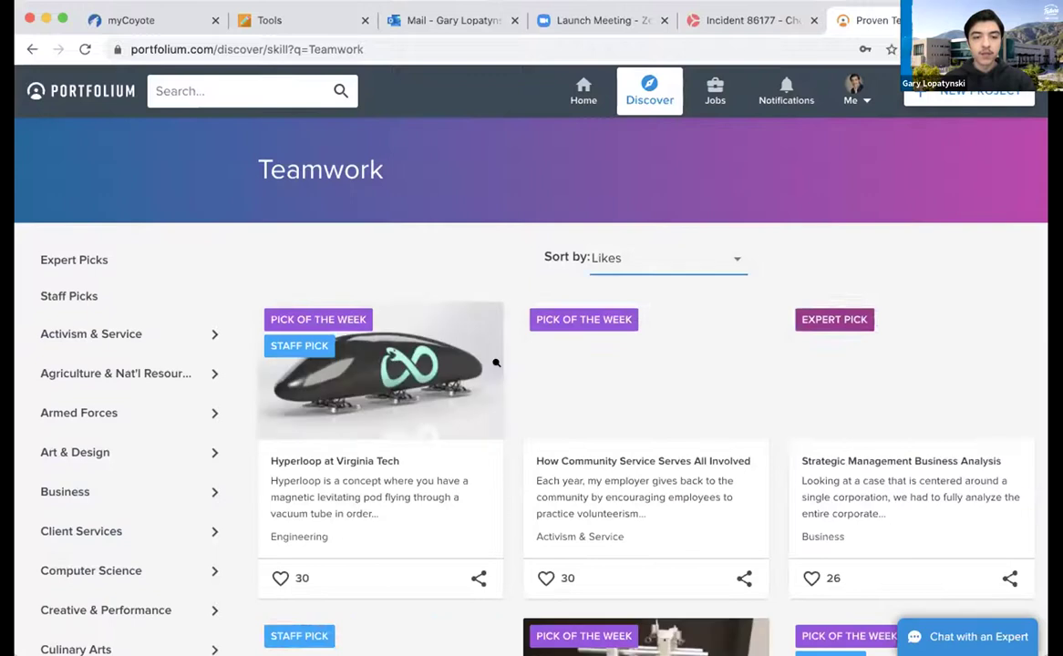
scroll(507, 479, "down", 2)
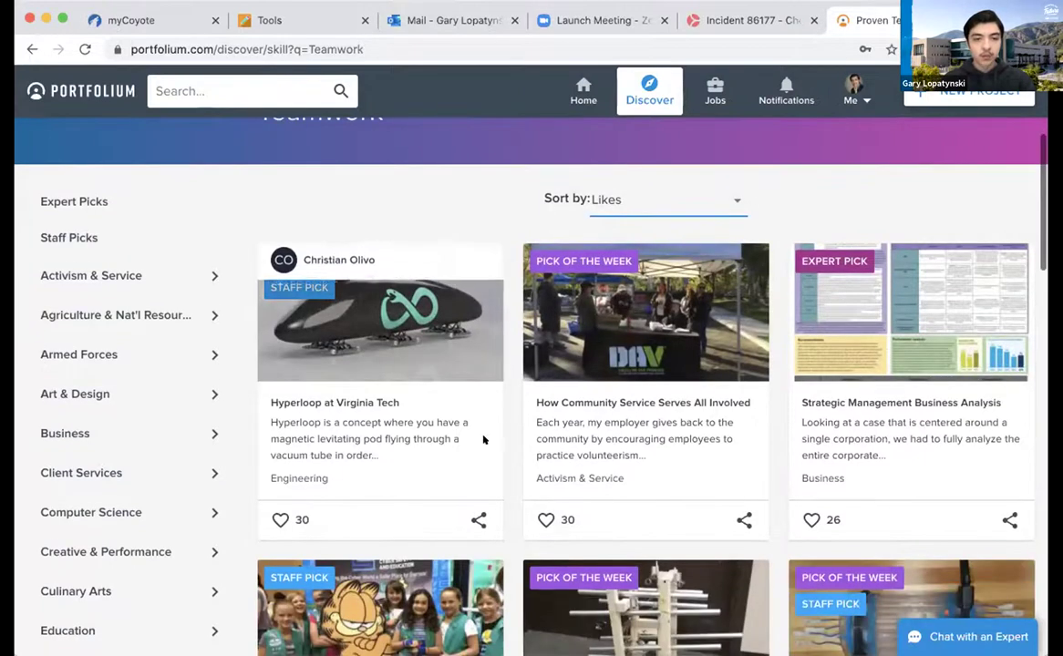
scroll(508, 470, "down", 5)
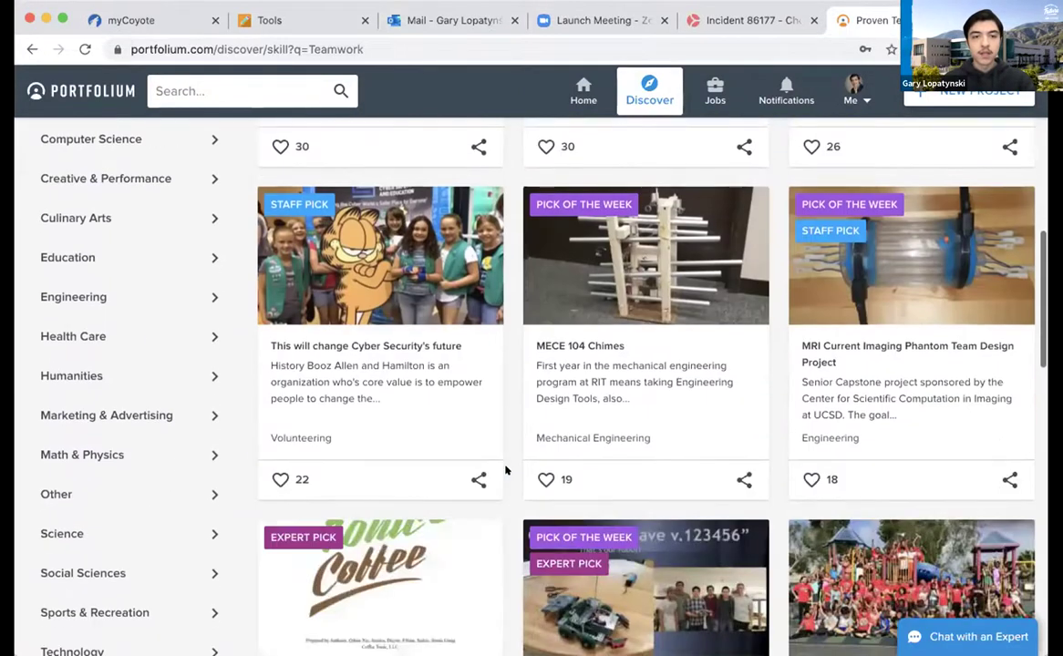
scroll(506, 470, "up", 6)
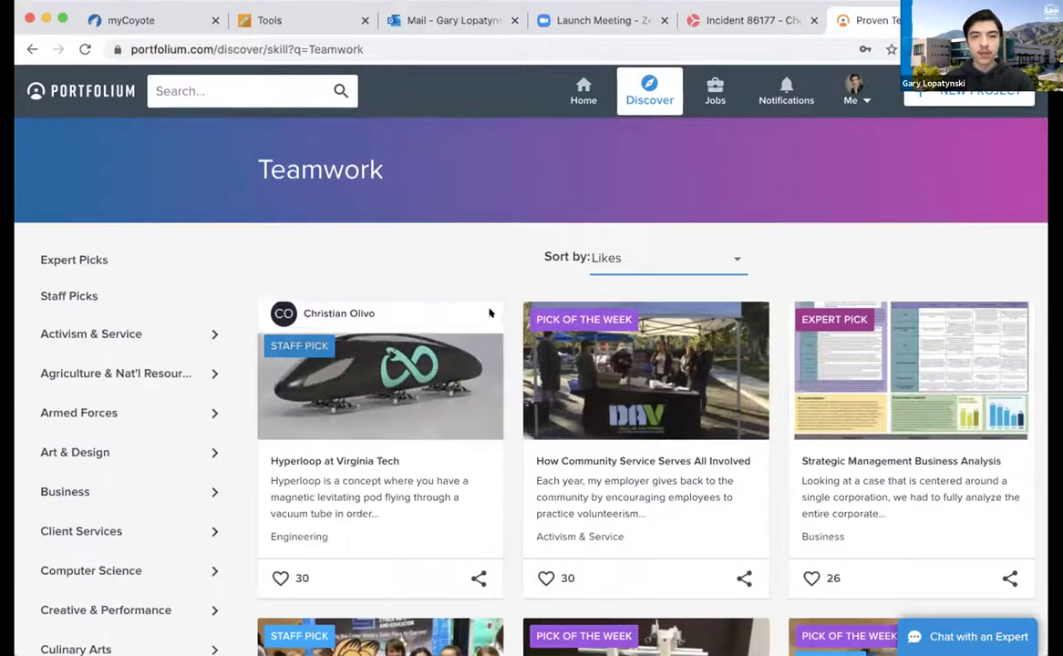
mouse_move(488, 311)
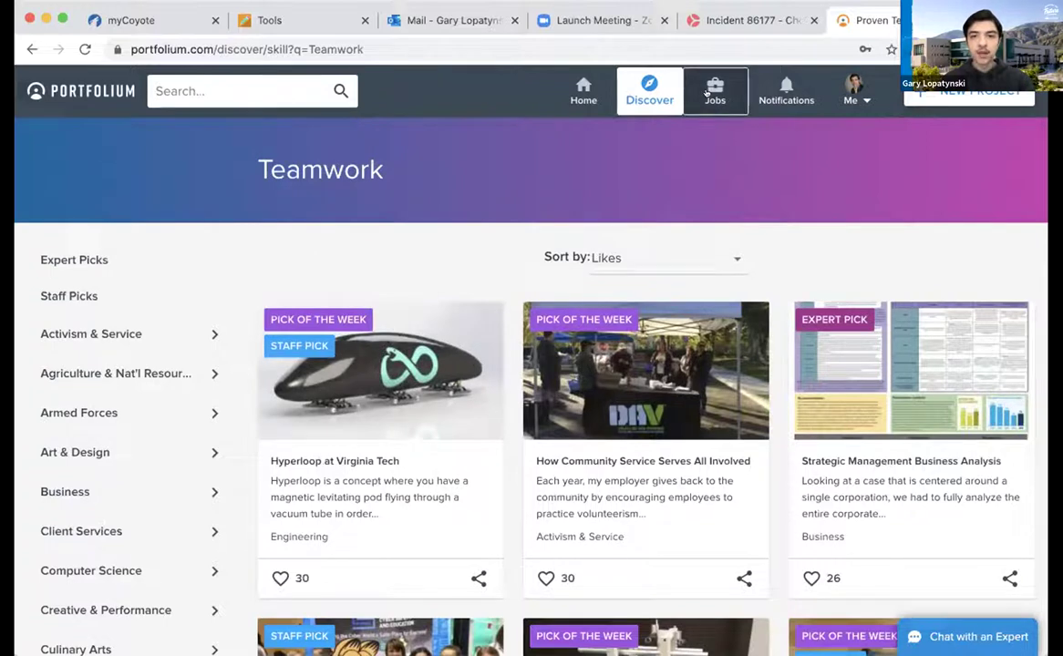
Open Jobs and browse the 10,553 listings based on the Instructional Technology major
left_click(713, 91)
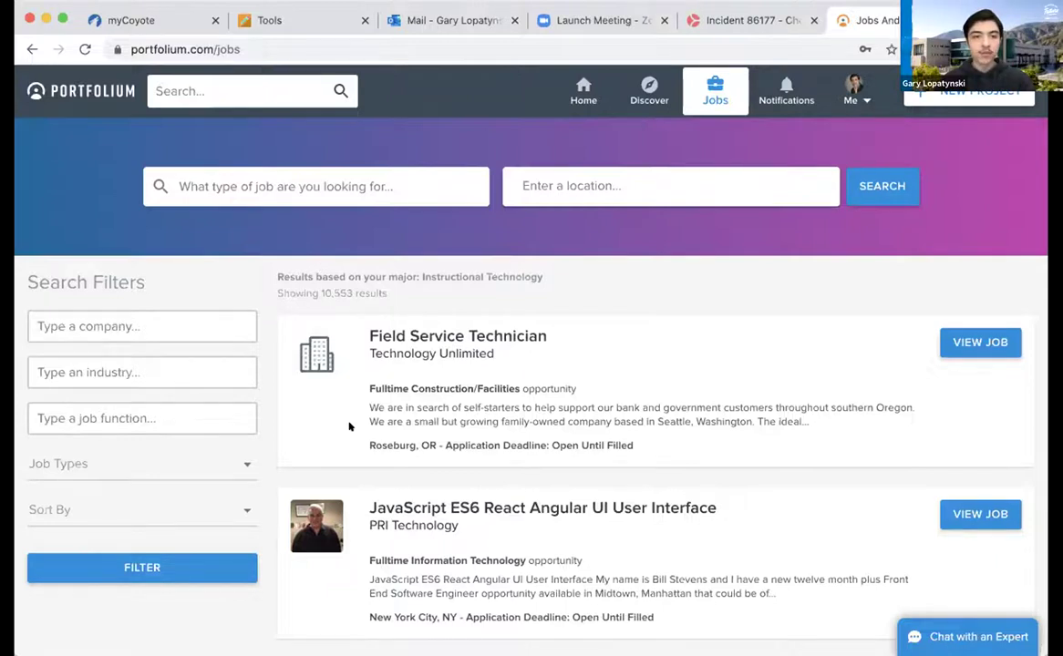
scroll(360, 429, "down", 1)
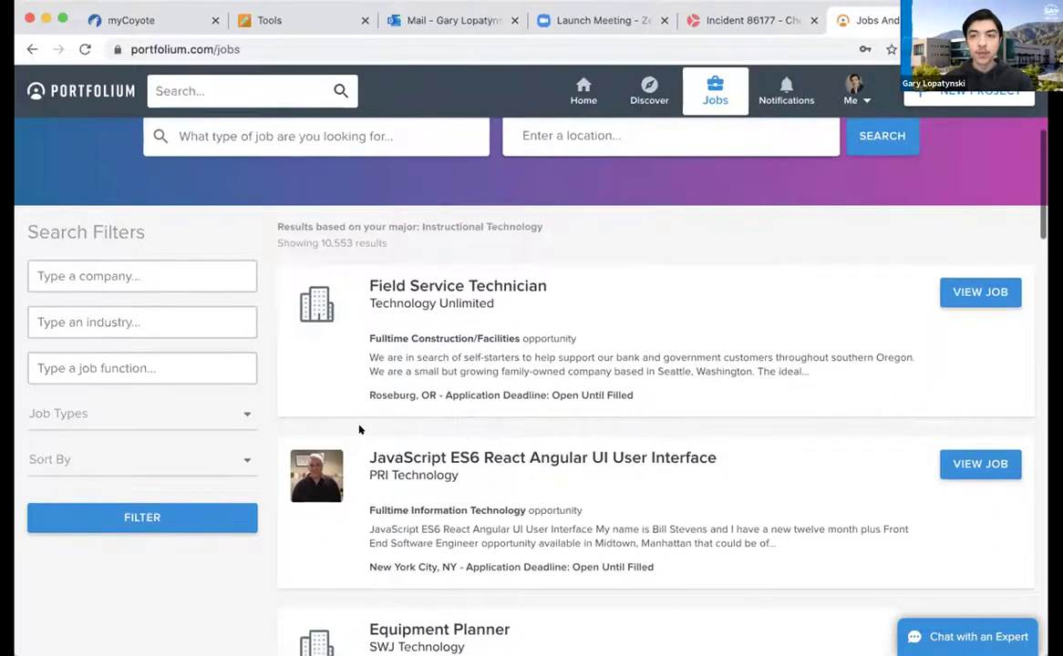
scroll(360, 430, "up", 1)
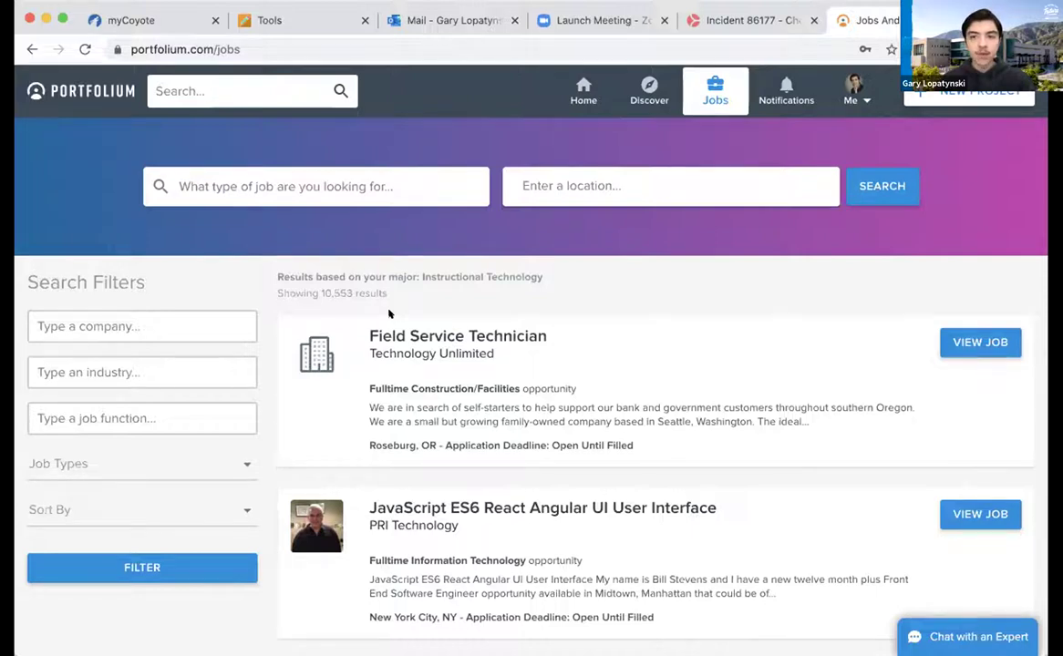
Enter 'instructional designer' as the job search term, leaving the location field empty
left_click(350, 183)
type("instructional designer")
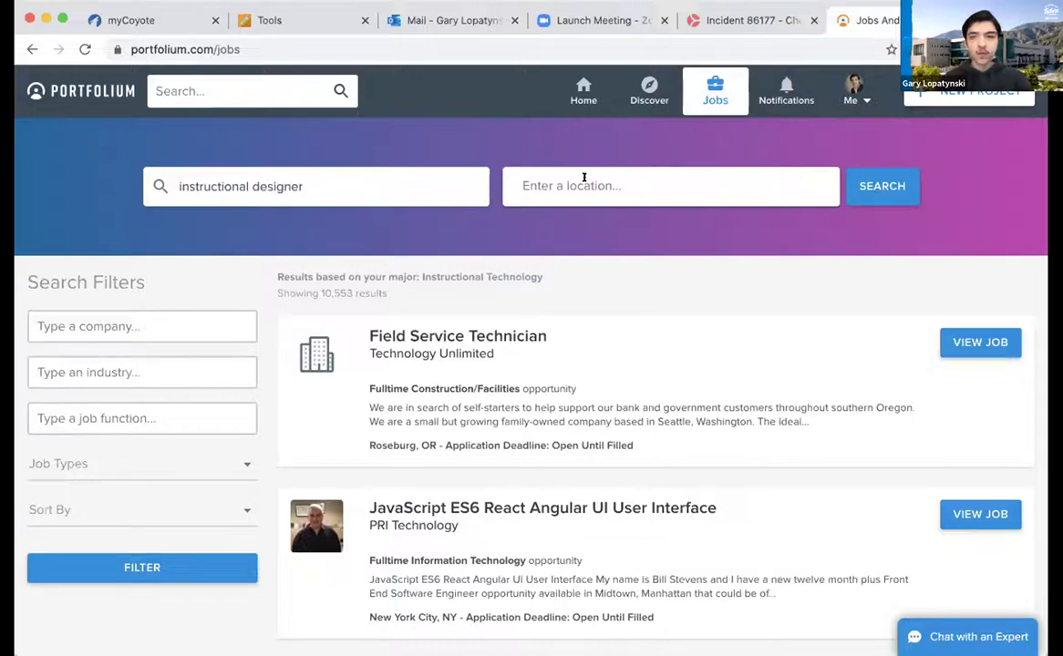
left_click(584, 178)
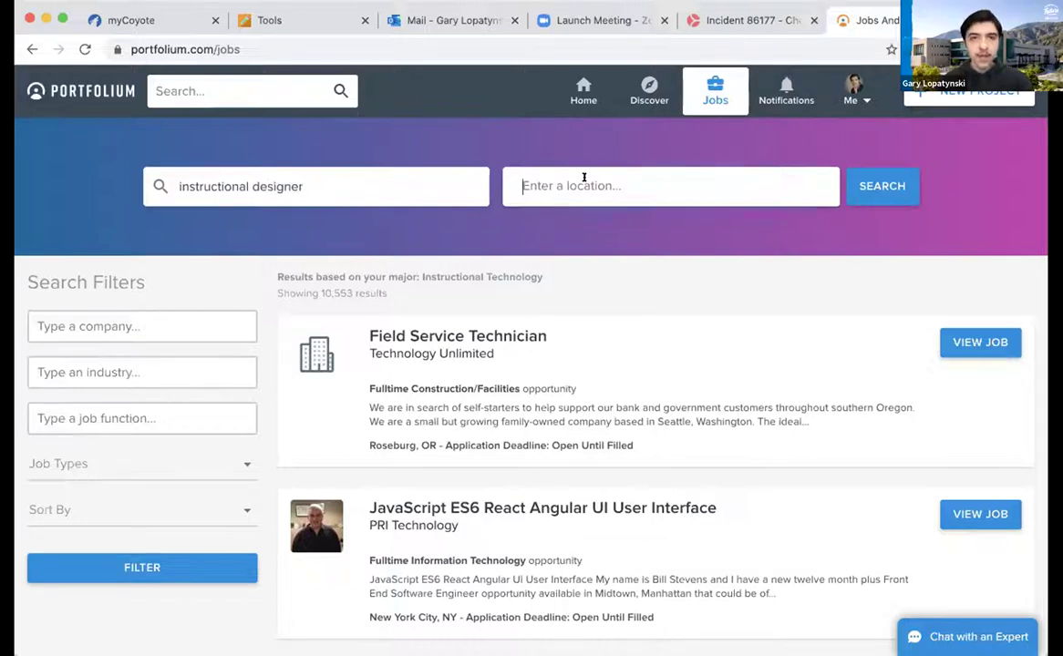
type("CA")
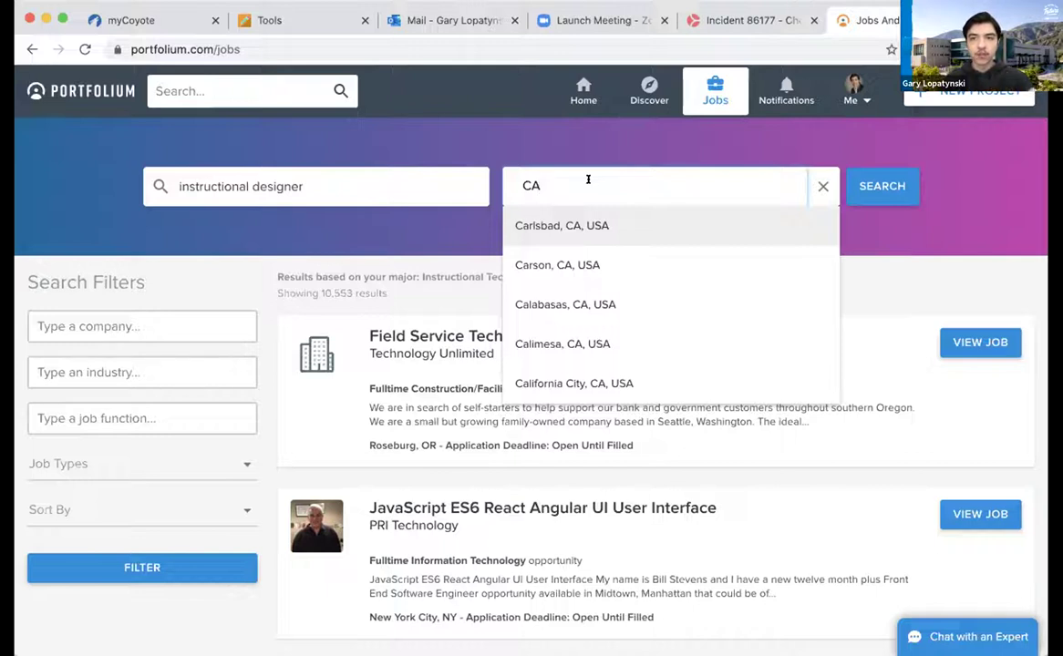
key("BackSpace")
key("BackSpace")
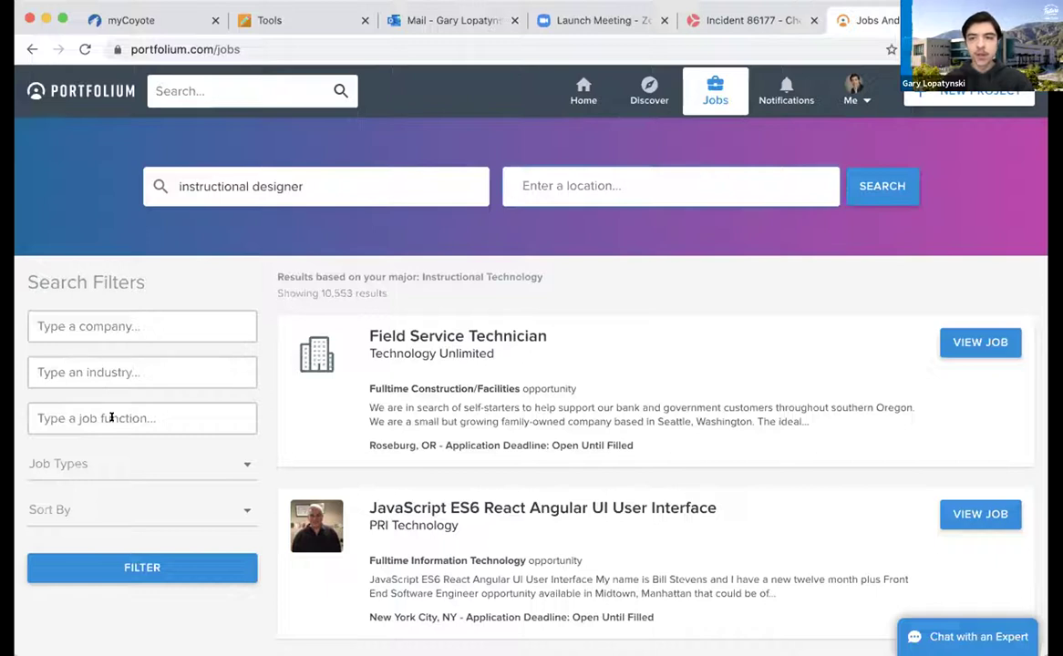
left_click(128, 461)
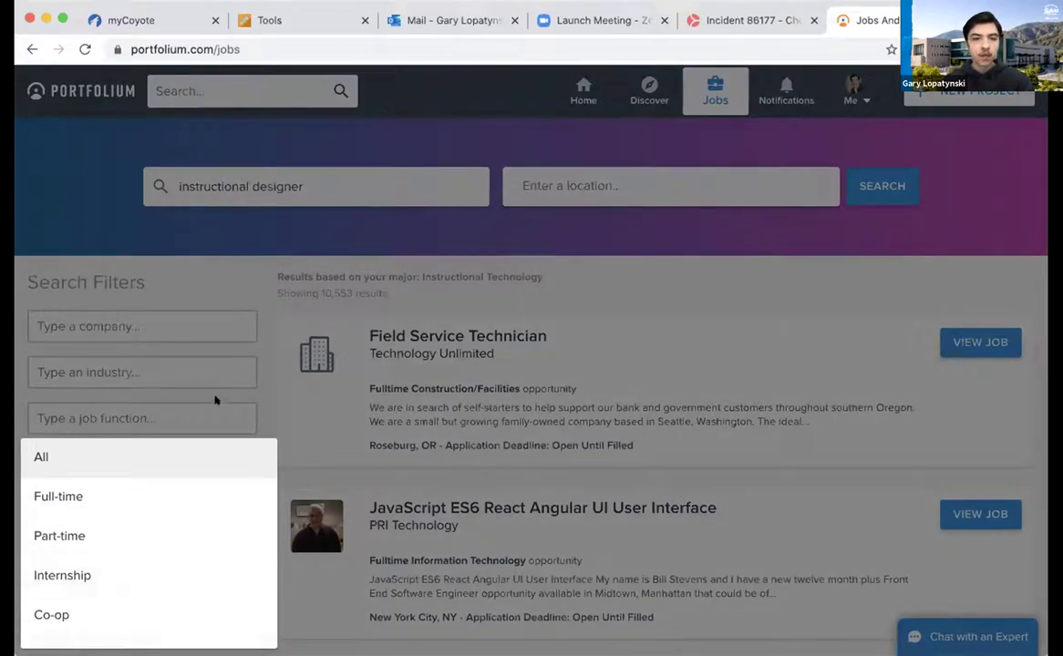
left_click(244, 357)
left_click(187, 502)
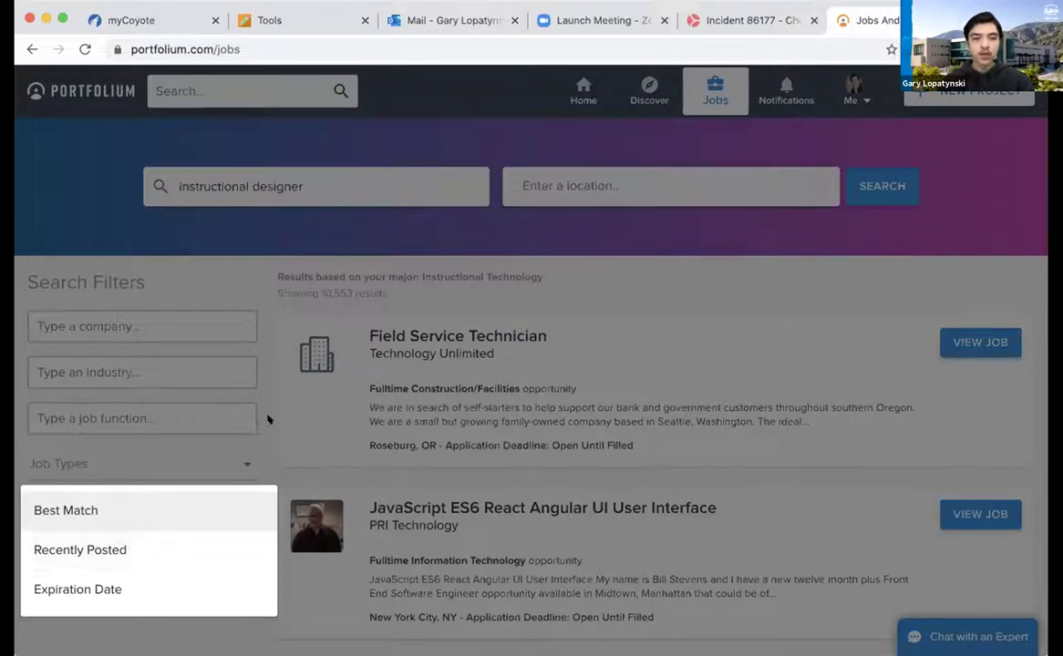
left_click(246, 383)
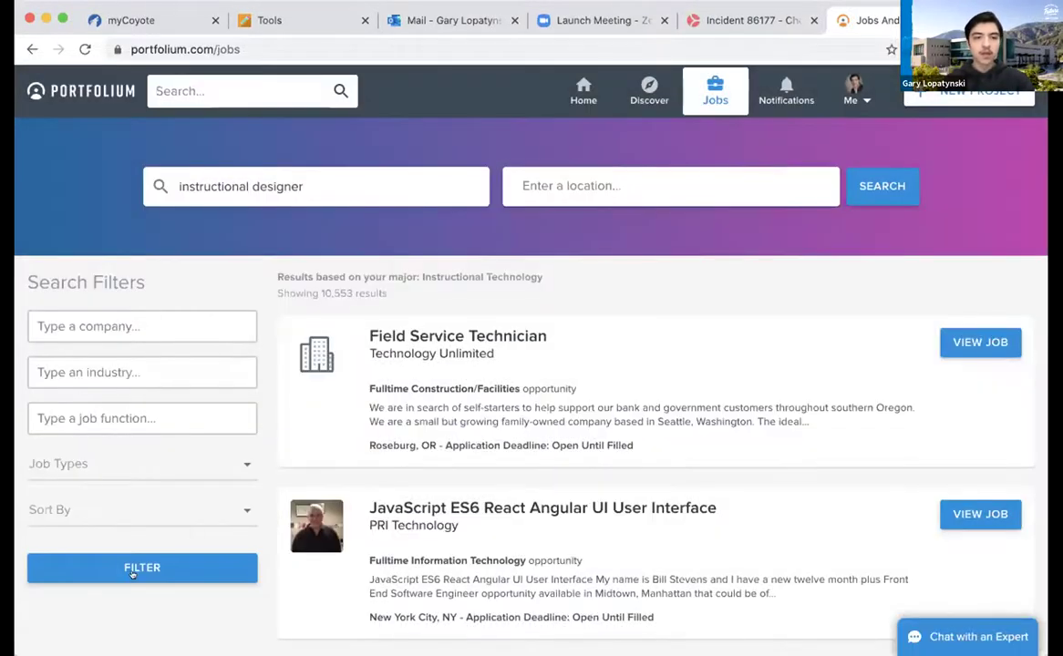
scroll(593, 387, "down", 1)
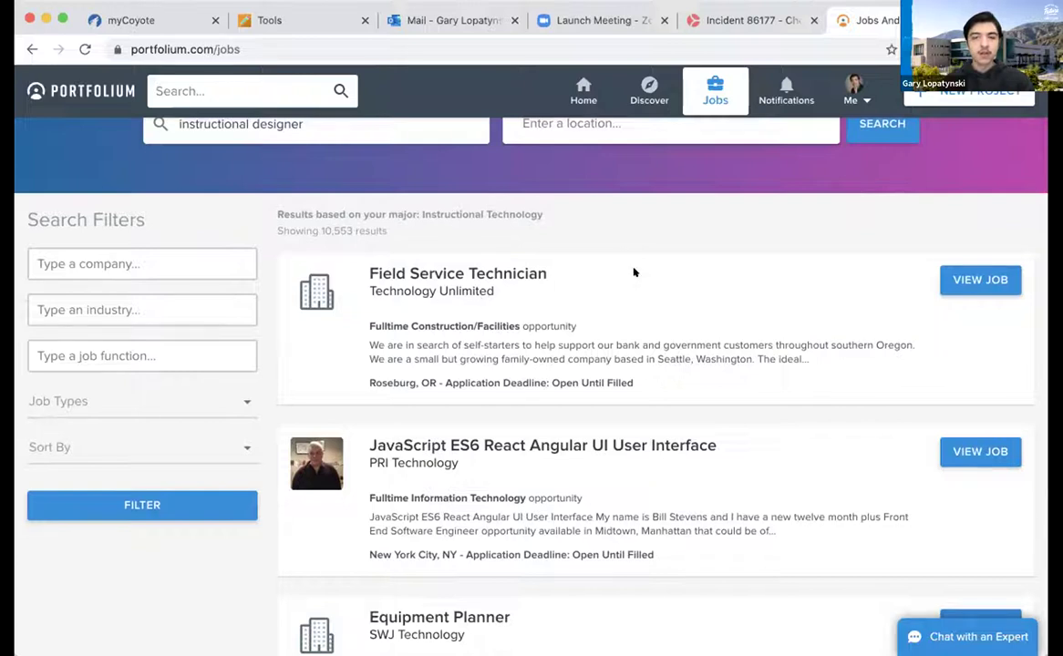
Open the Field Service Technician job from Technology Unlimited and save it
left_click(975, 279)
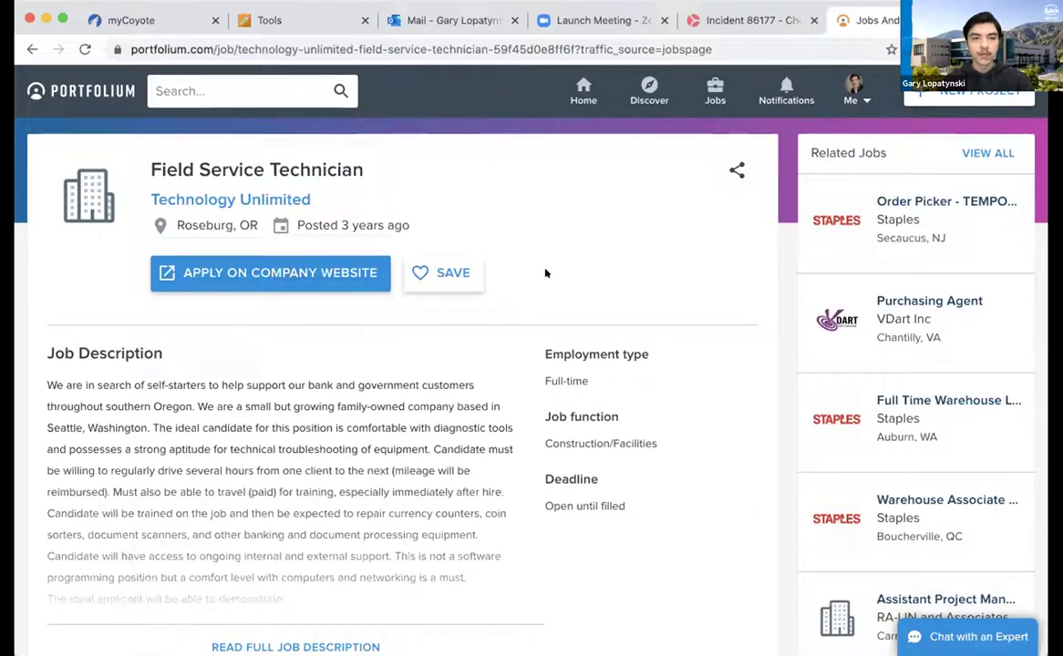
scroll(545, 273, "down", 1)
scroll(546, 274, "up", 1)
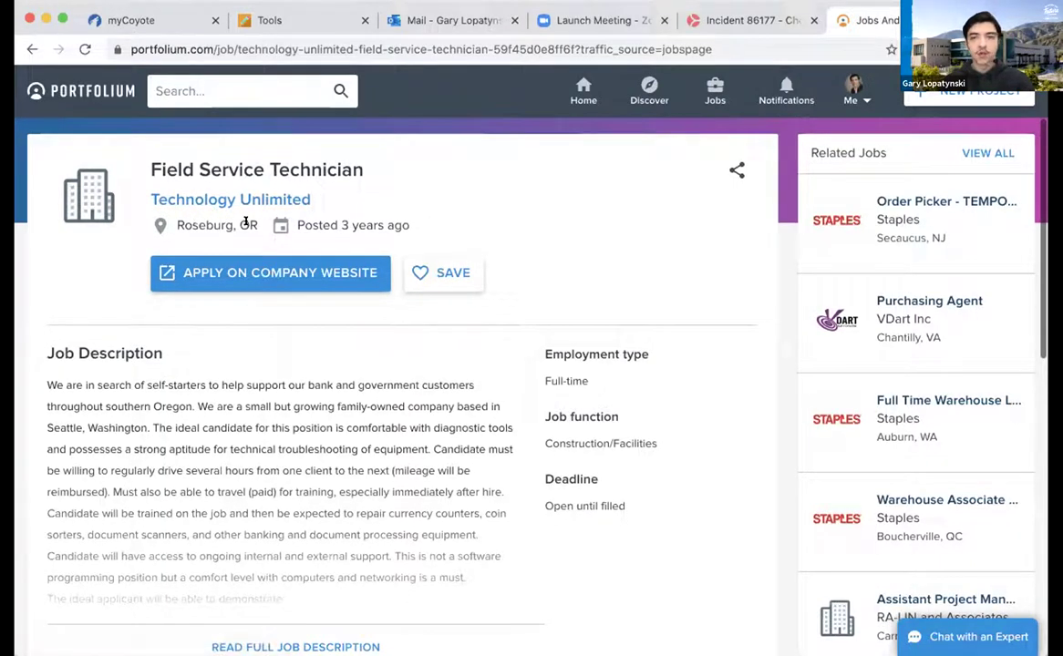
scroll(515, 260, "down", 1)
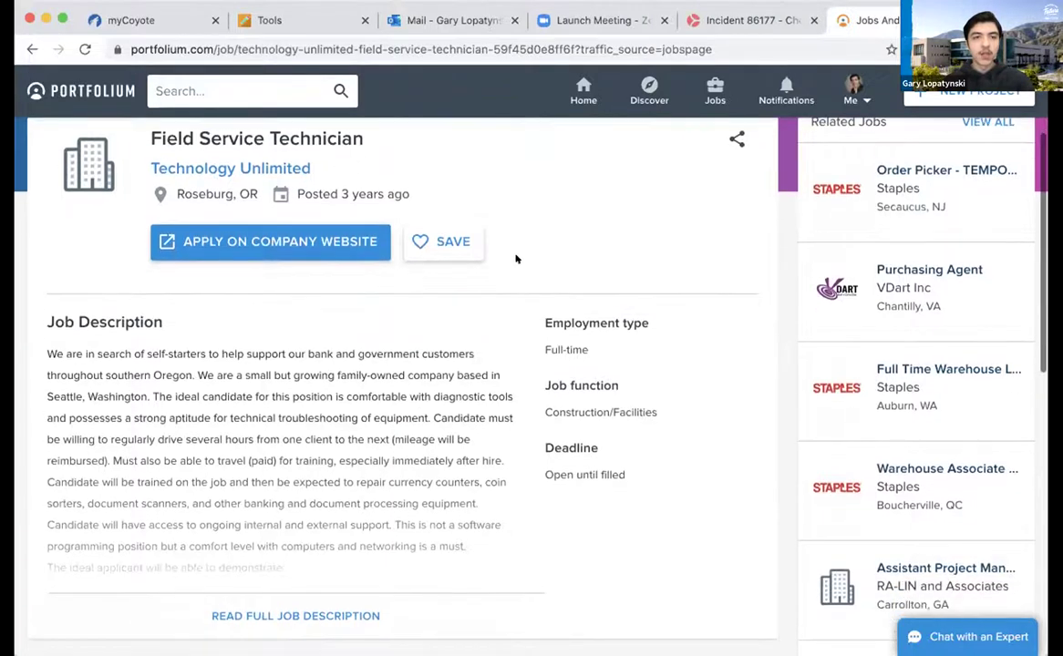
left_click(435, 241)
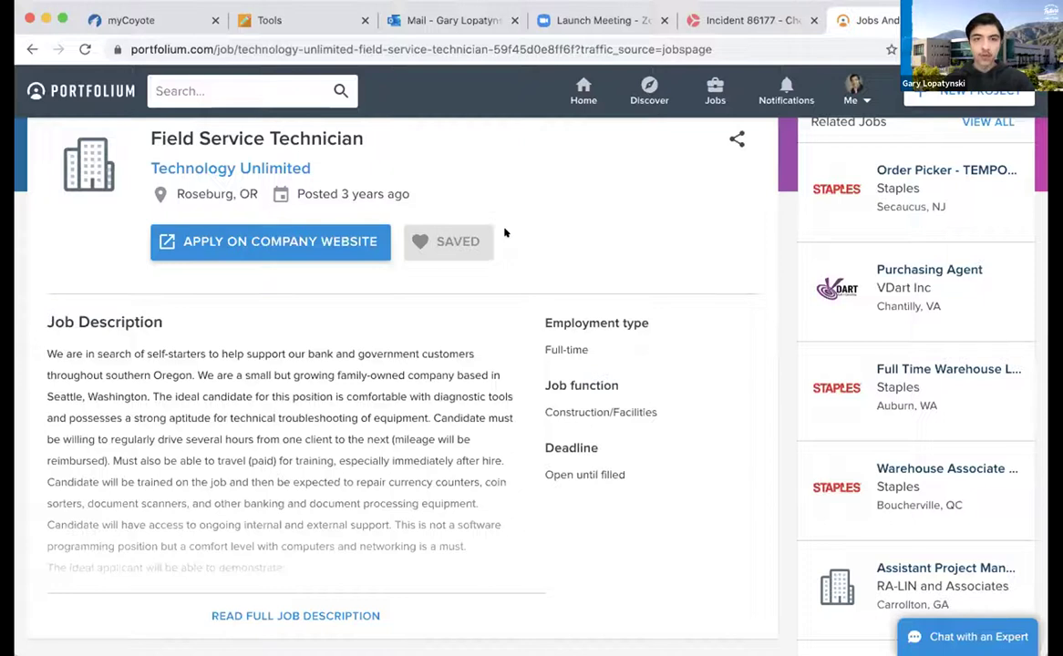
Read the full job description, then open and dismiss the Share menu without sharing
scroll(346, 354, "down", 1)
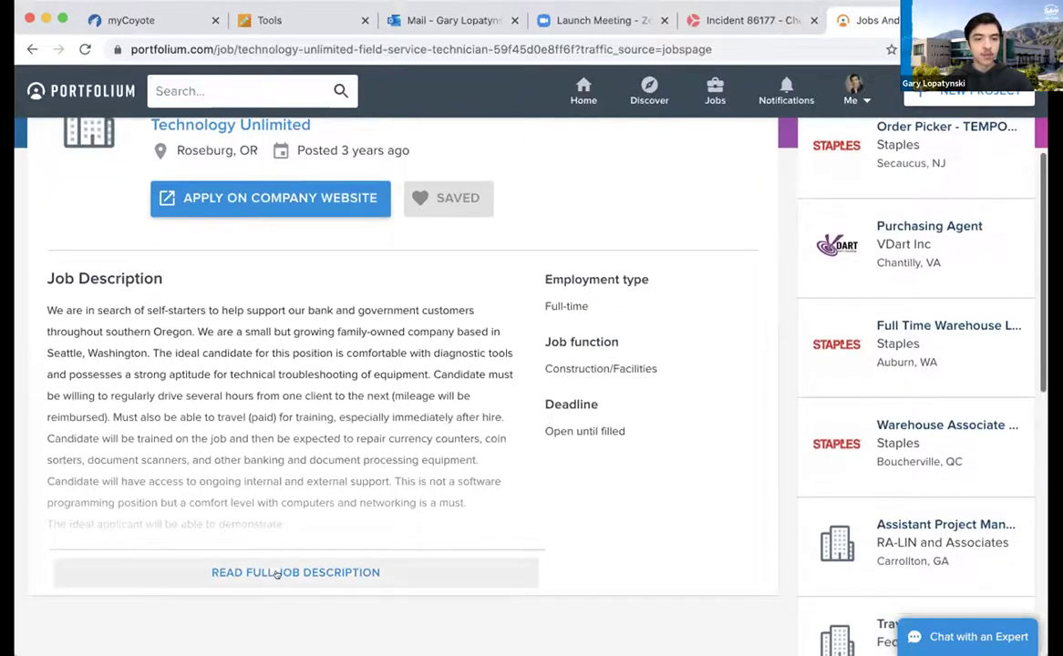
left_click(276, 572)
scroll(511, 354, "down", 1)
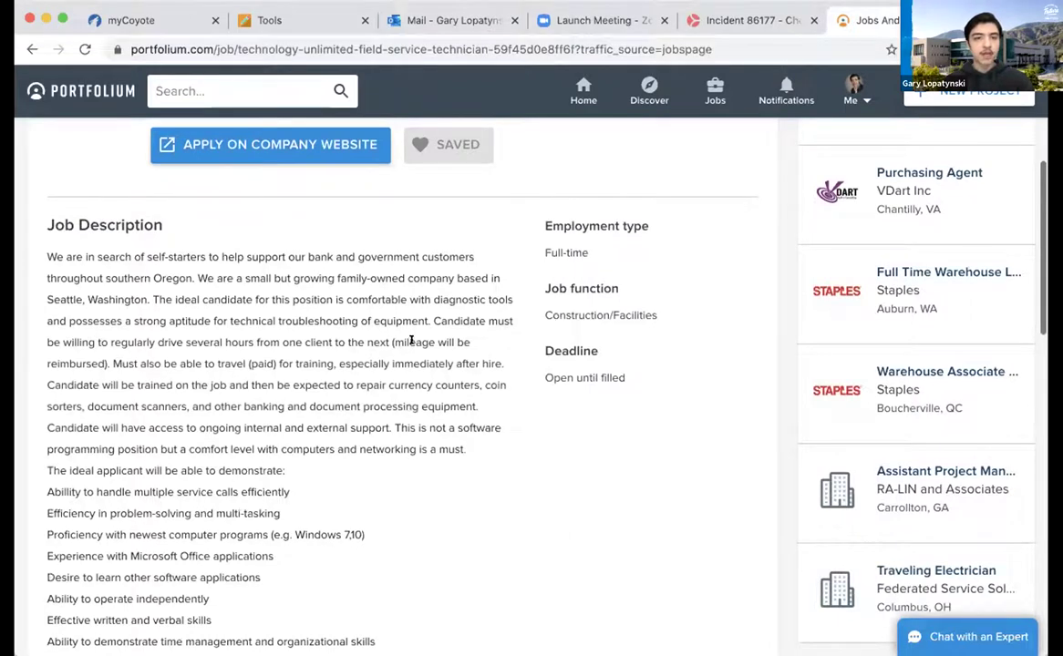
scroll(336, 428, "down", 2)
scroll(335, 428, "down", 10)
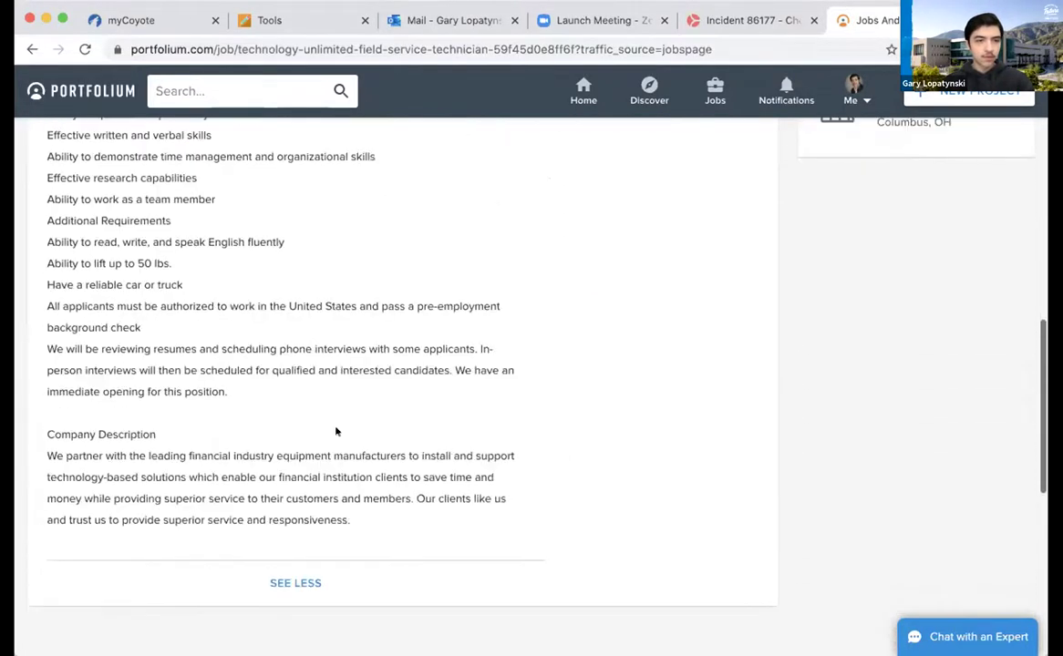
scroll(335, 428, "up", 15)
scroll(336, 431, "up", 1)
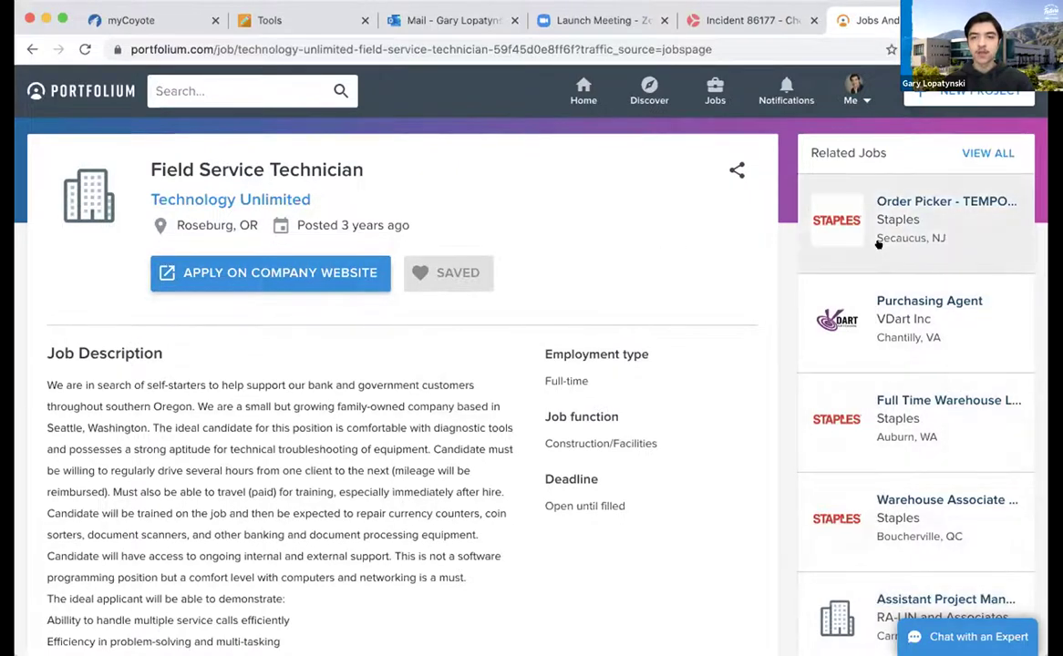
left_click(736, 174)
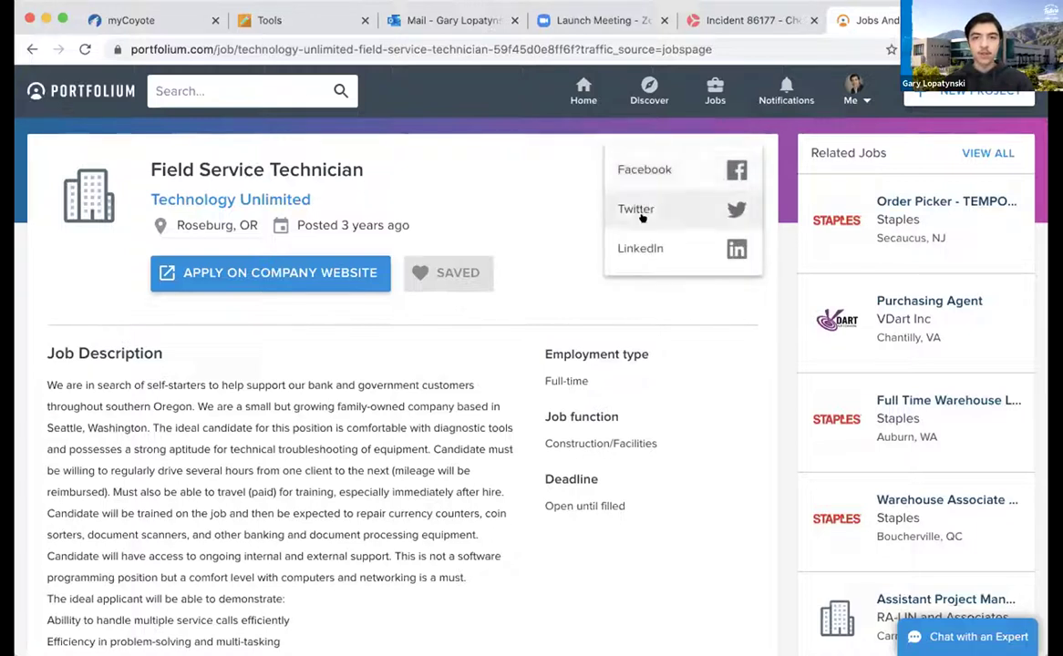
left_click(521, 196)
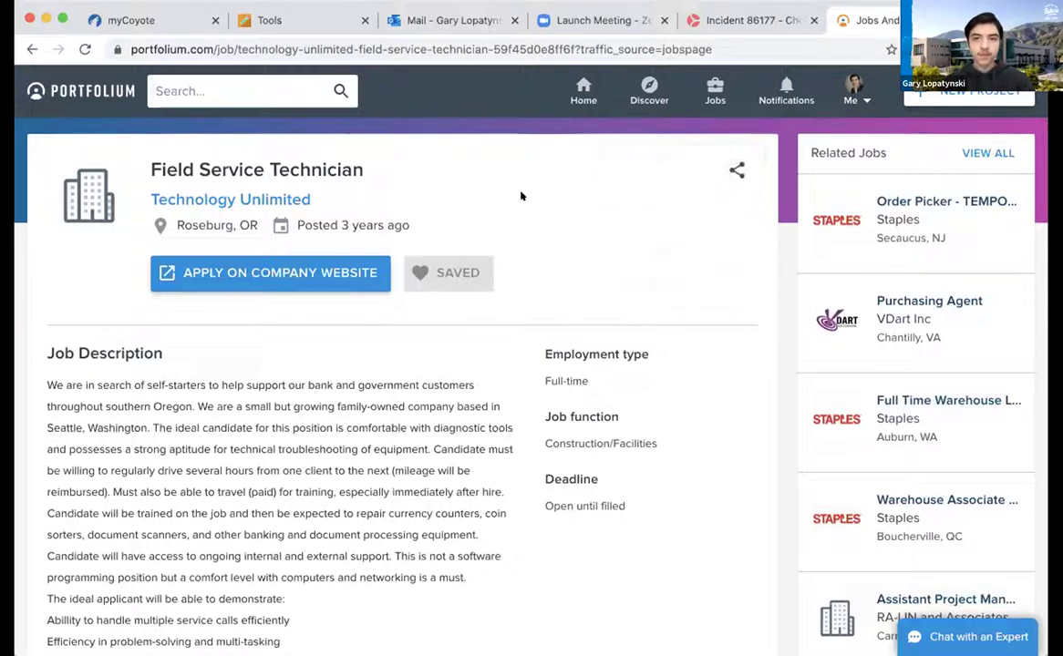
Show notifications: a pending connection request, two new connections and a campus announcement
left_click(772, 91)
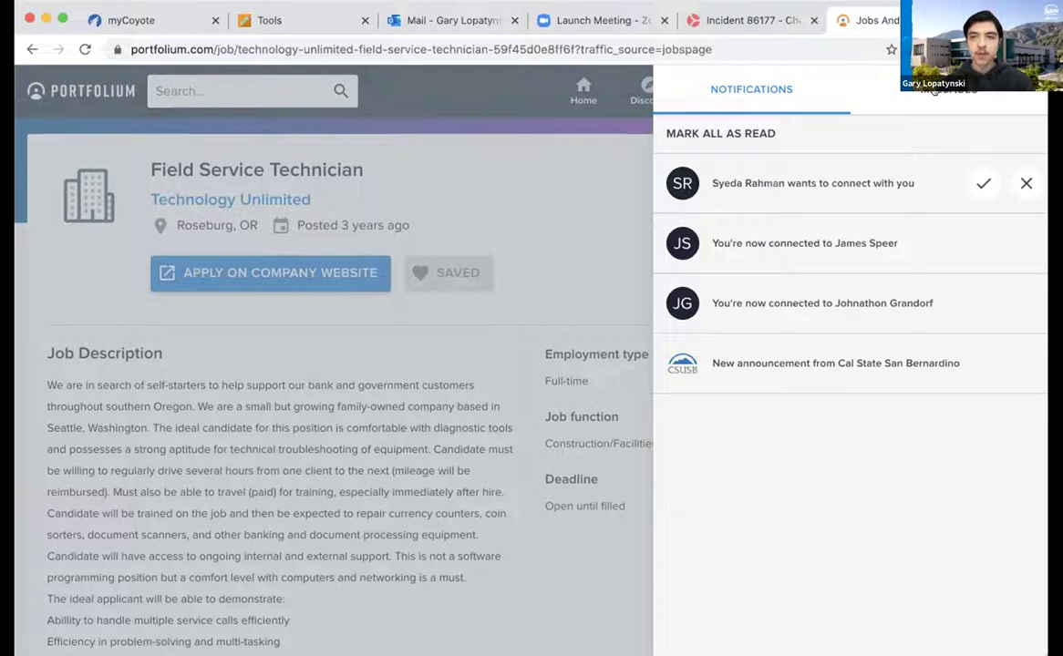
Read the Welcome, CAMP EDMO and Behavioral Health Works messages in the Messages inbox
left_click(933, 89)
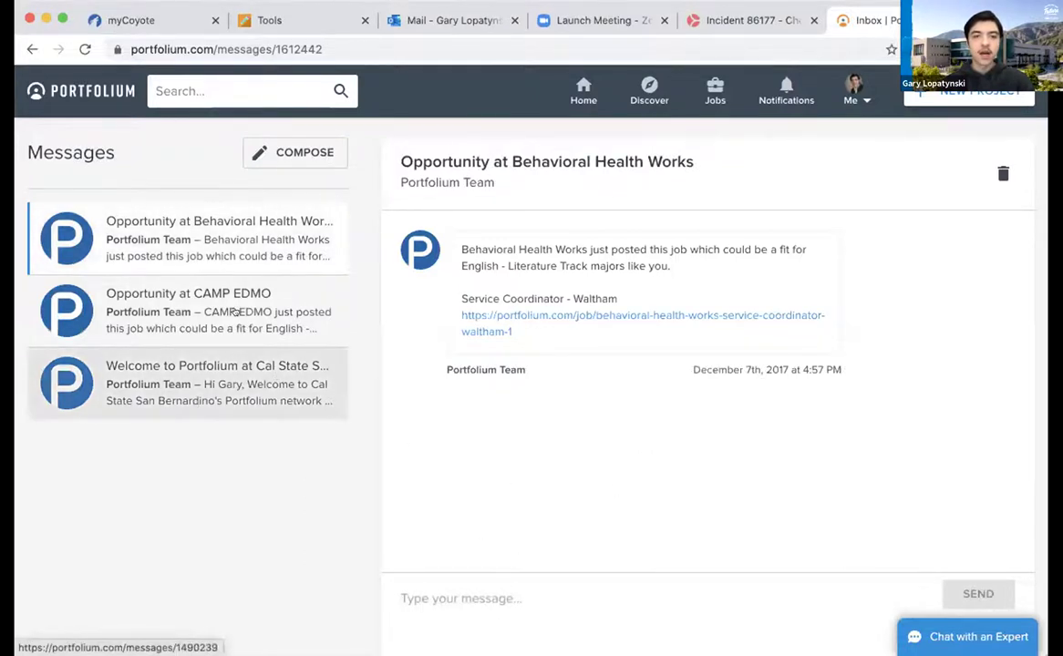
left_click(132, 381)
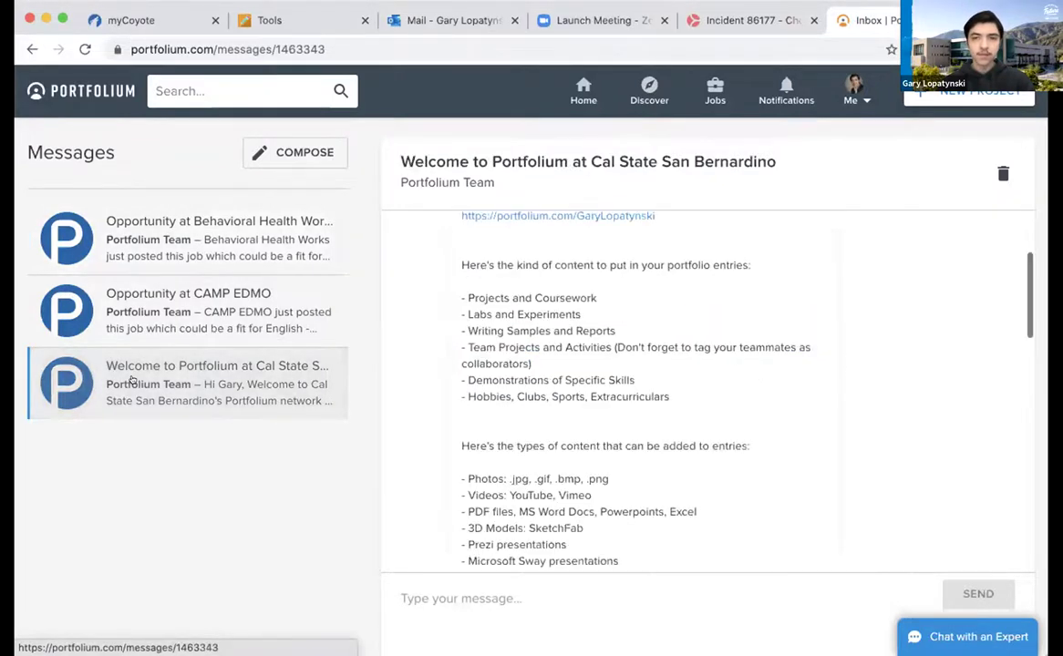
left_click(150, 321)
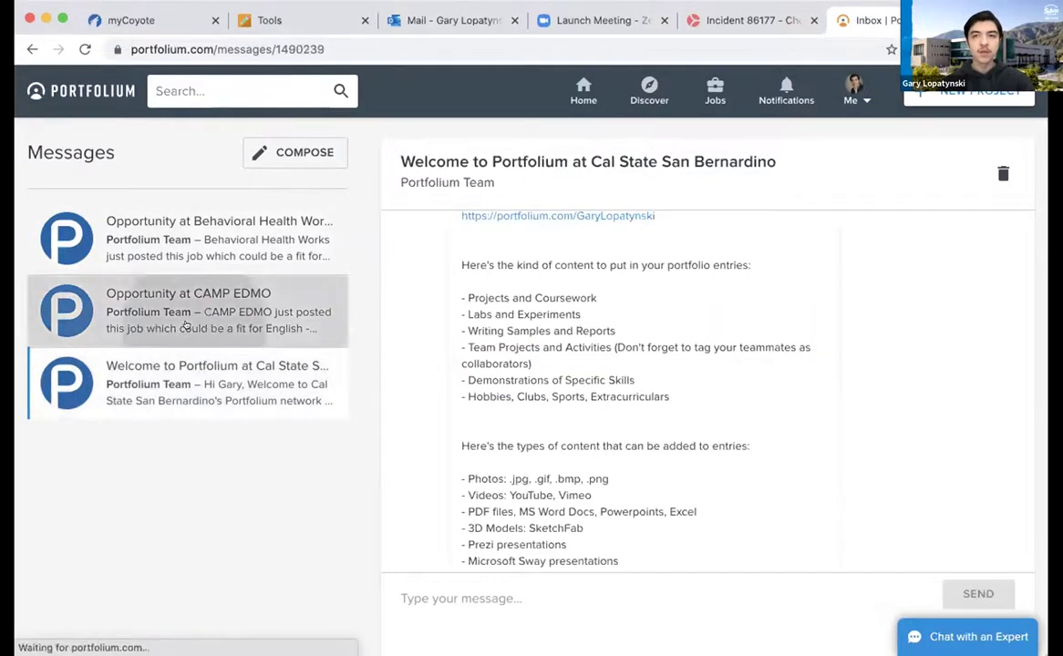
left_click(209, 254)
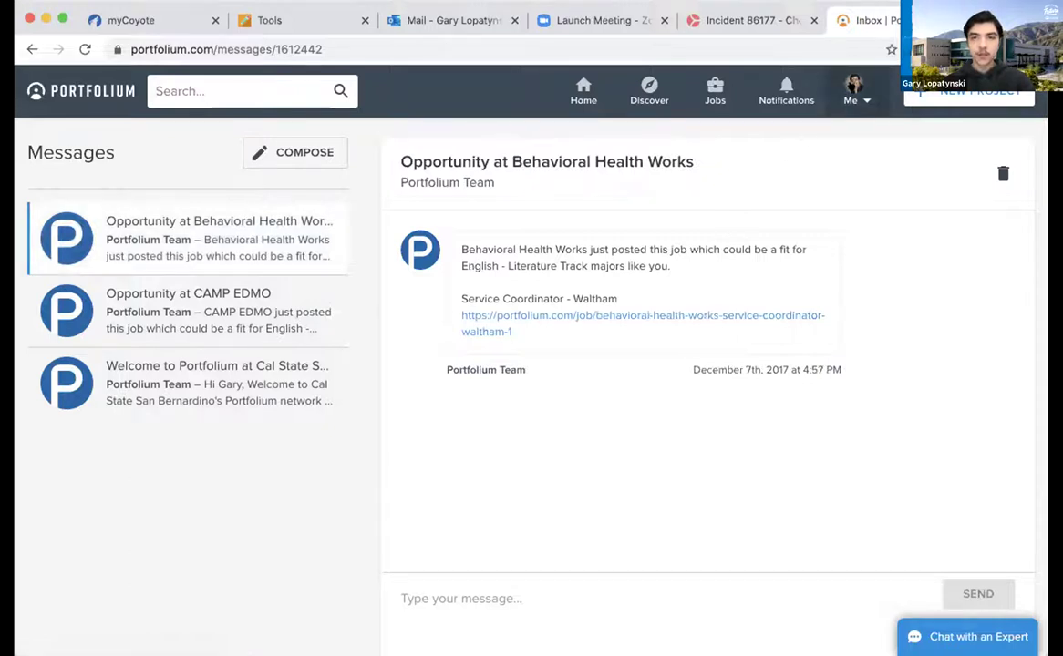
left_click(854, 91)
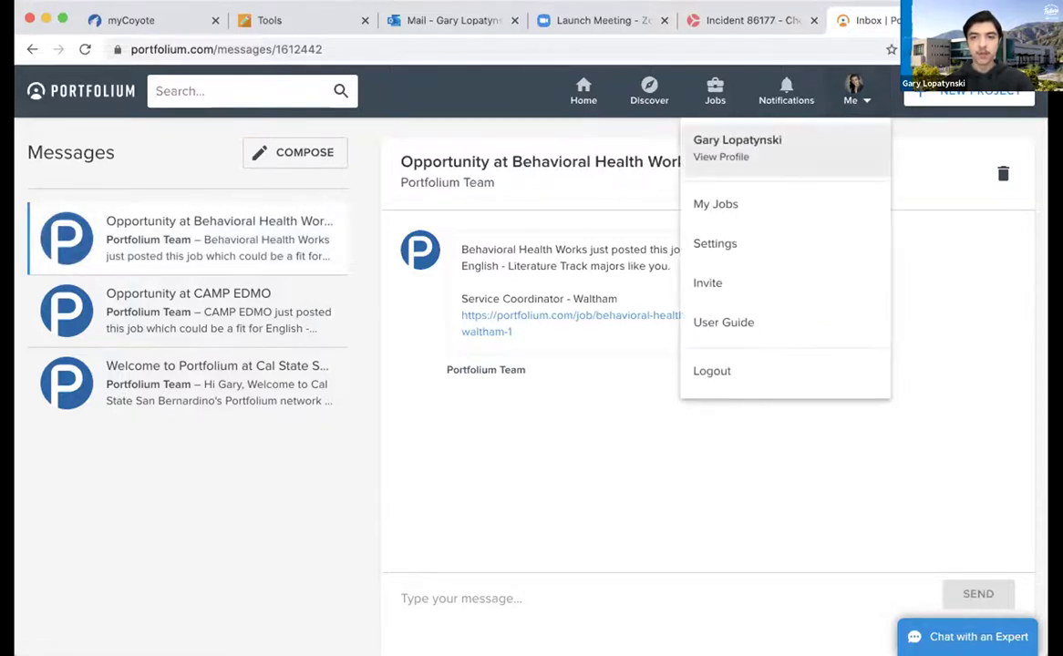
View your own profile with its education and work experience Overview
left_click(734, 145)
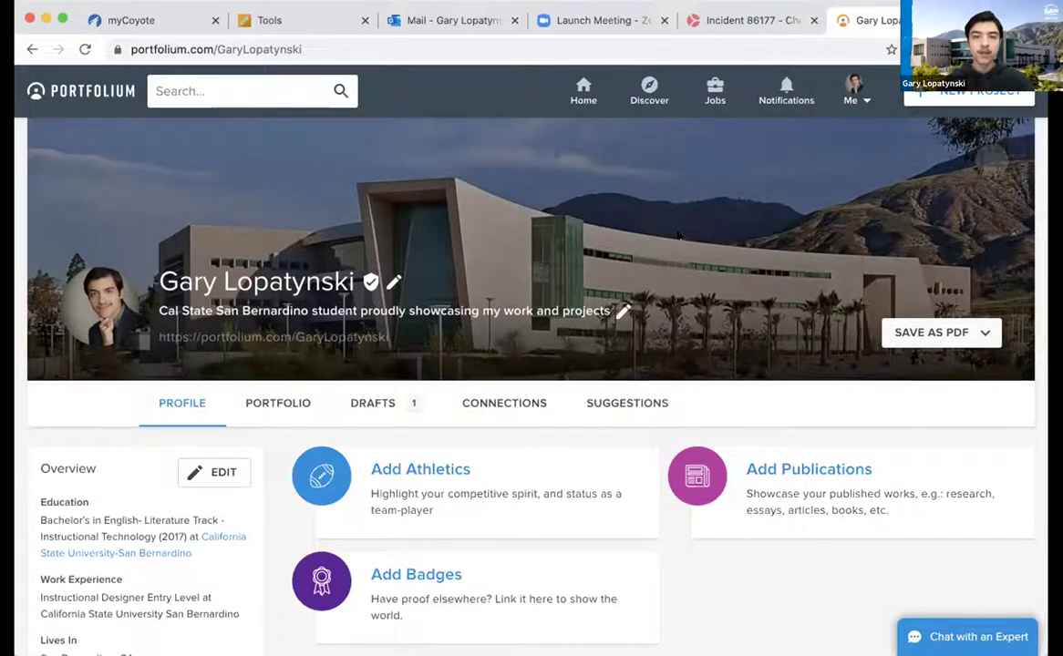
scroll(667, 204, "down", 1)
scroll(667, 204, "up", 1)
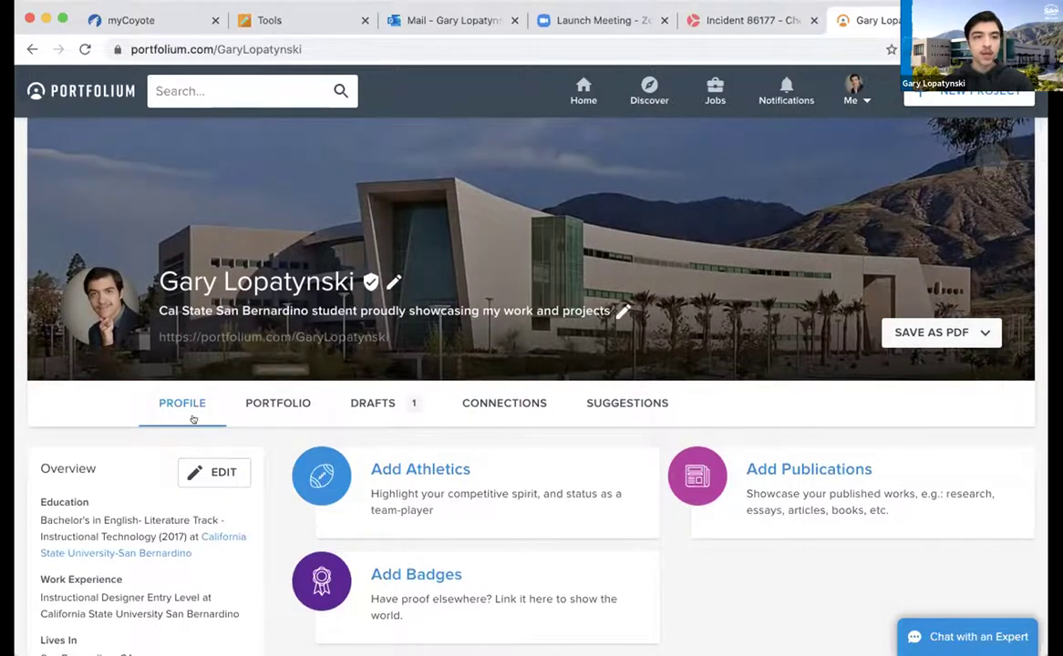
mouse_move(394, 281)
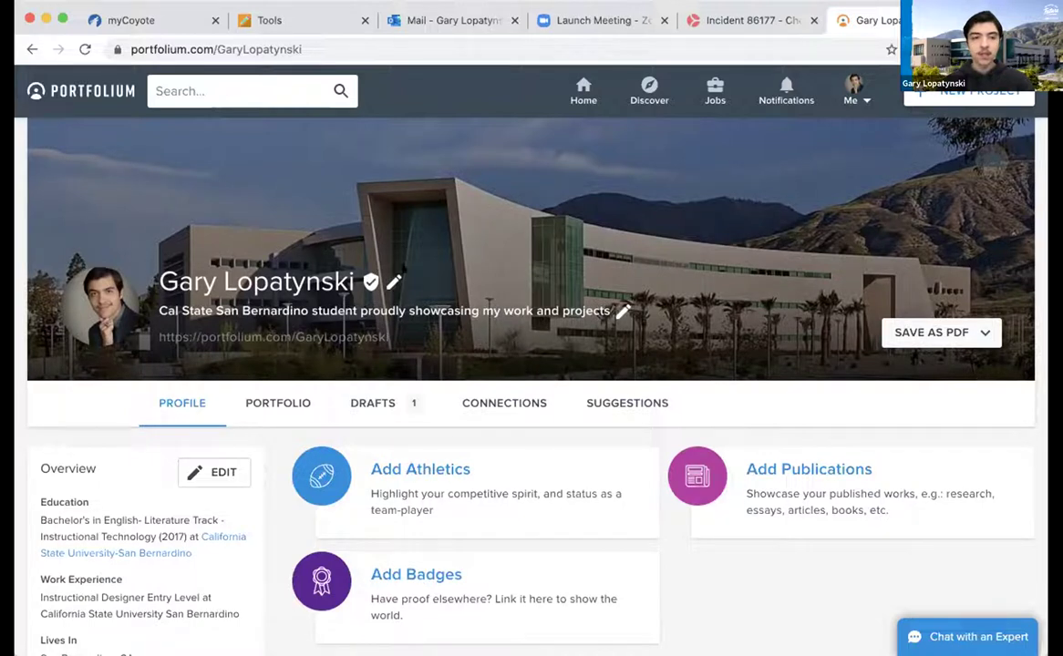
left_click(394, 281)
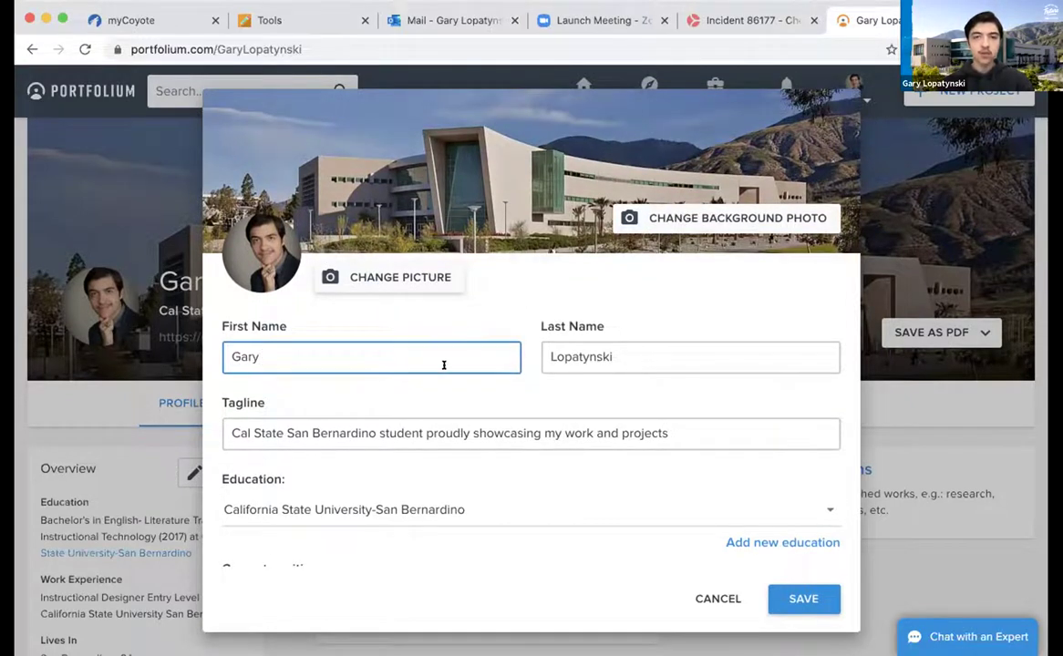
scroll(544, 469, "down", 3)
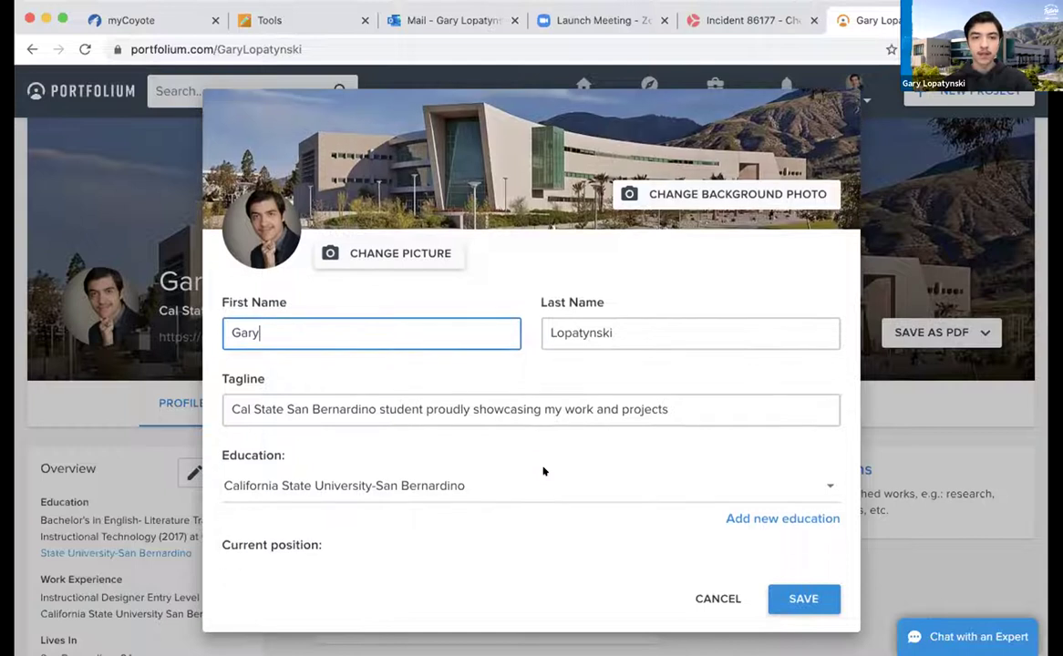
scroll(539, 472, "down", 2)
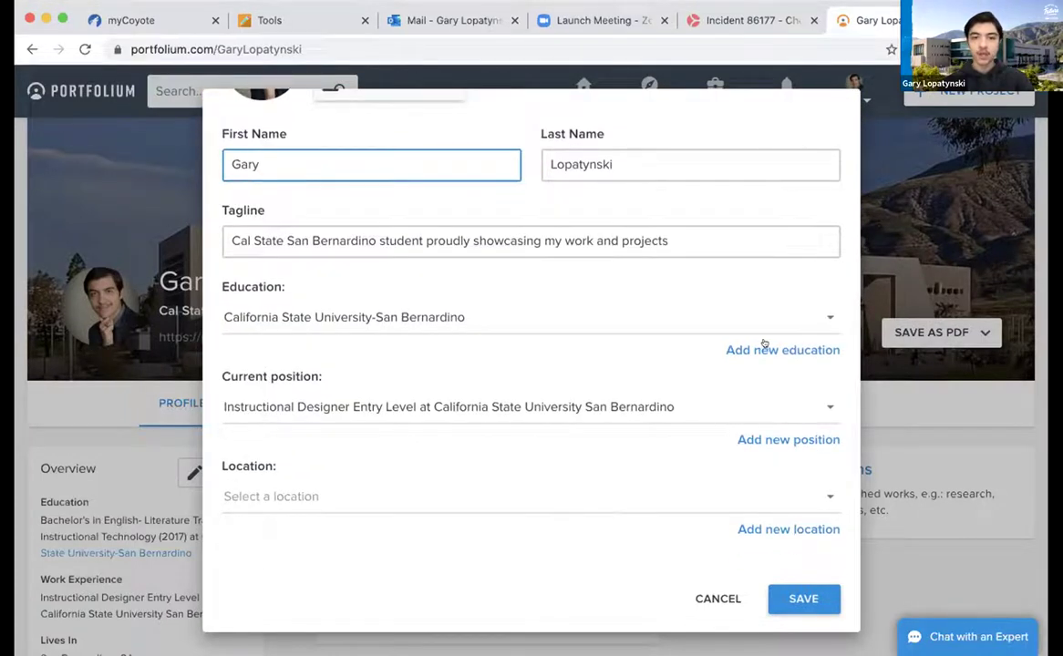
left_click(719, 595)
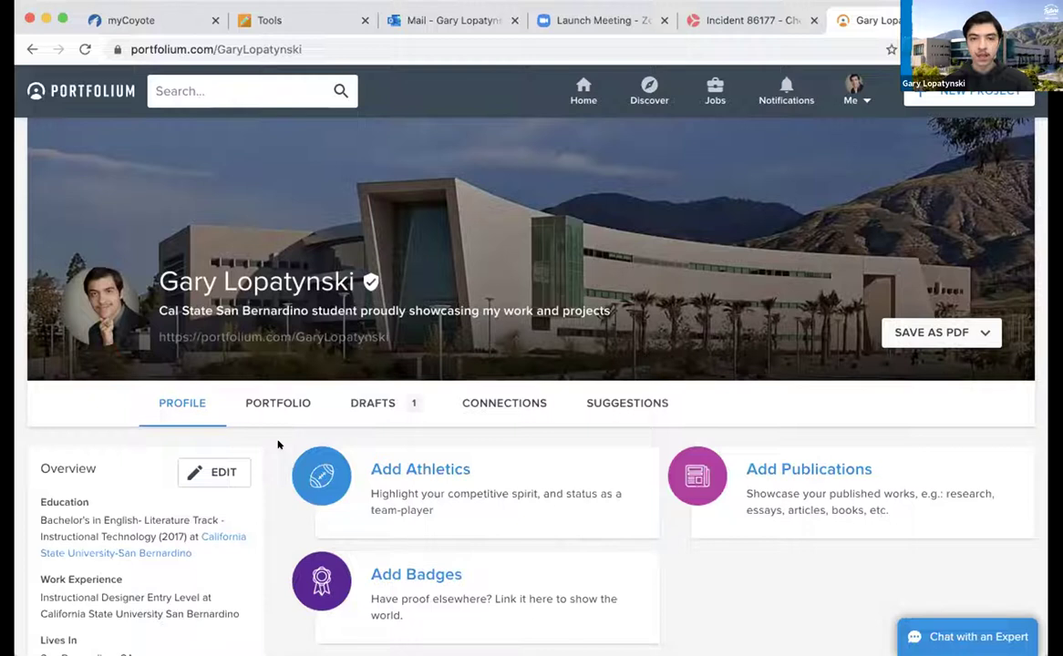
Scroll down the profile to the Instructional Designer Entry Level work experience entry
scroll(279, 445, "down", 5)
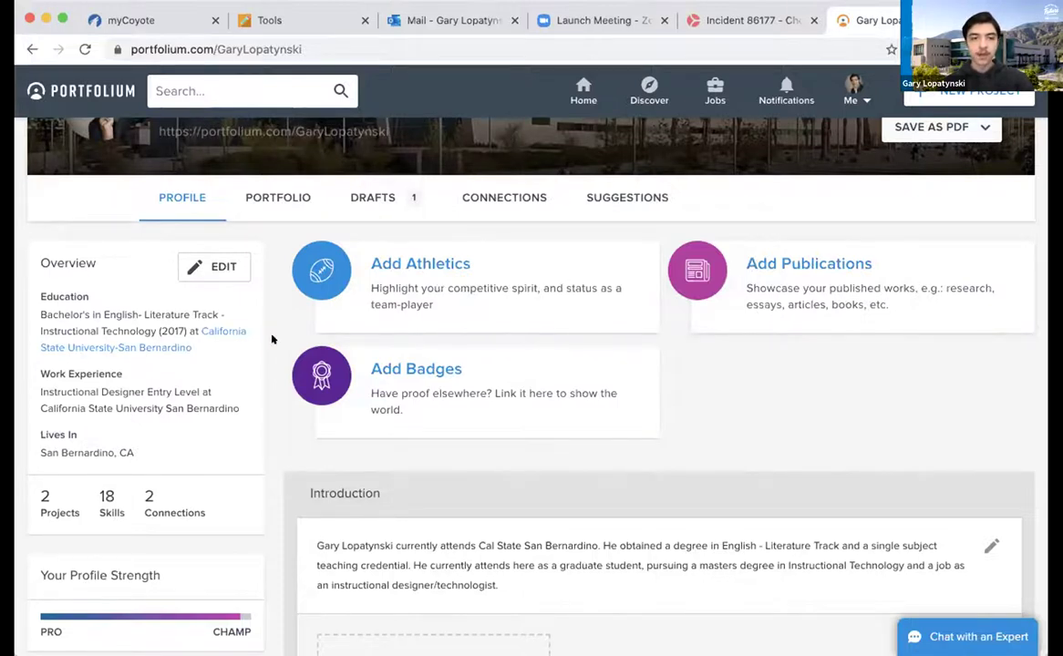
scroll(271, 339, "down", 3)
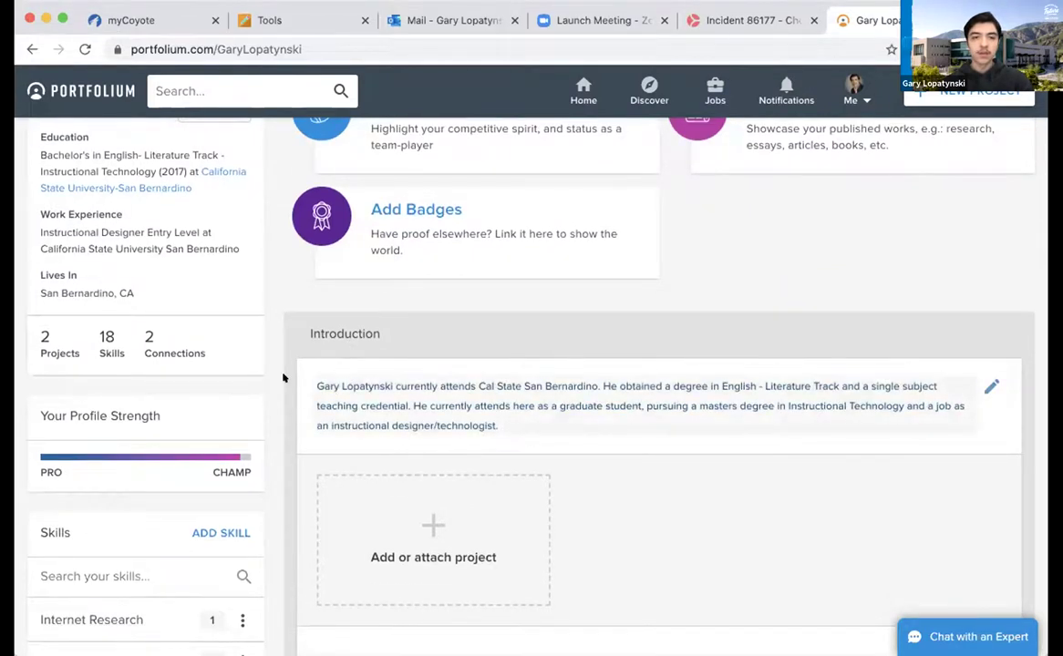
scroll(283, 376, "down", 3)
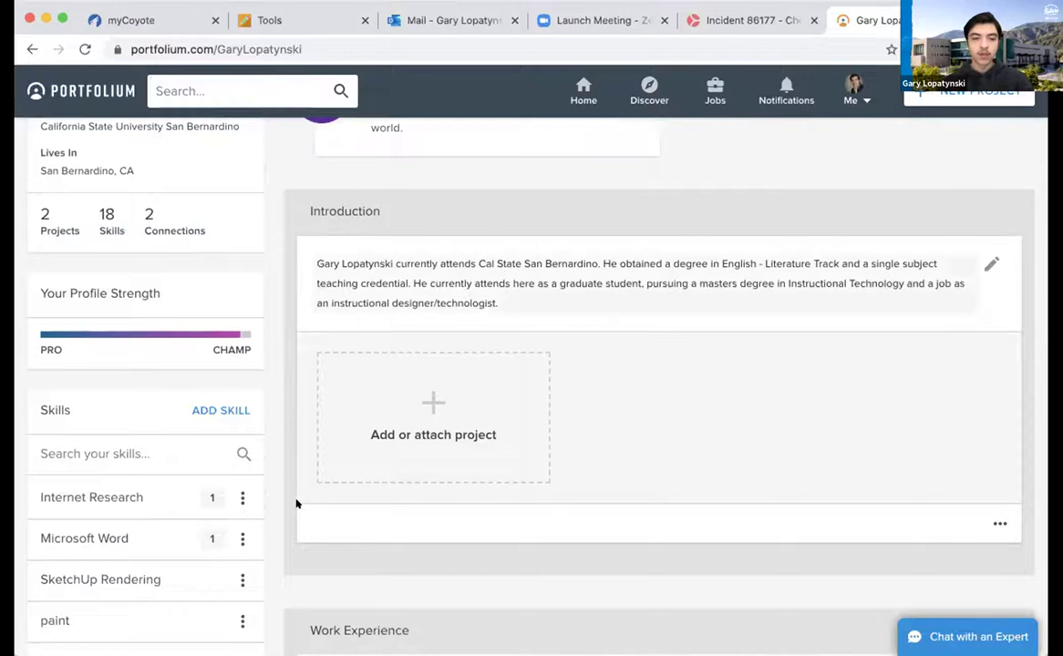
scroll(296, 503, "down", 4)
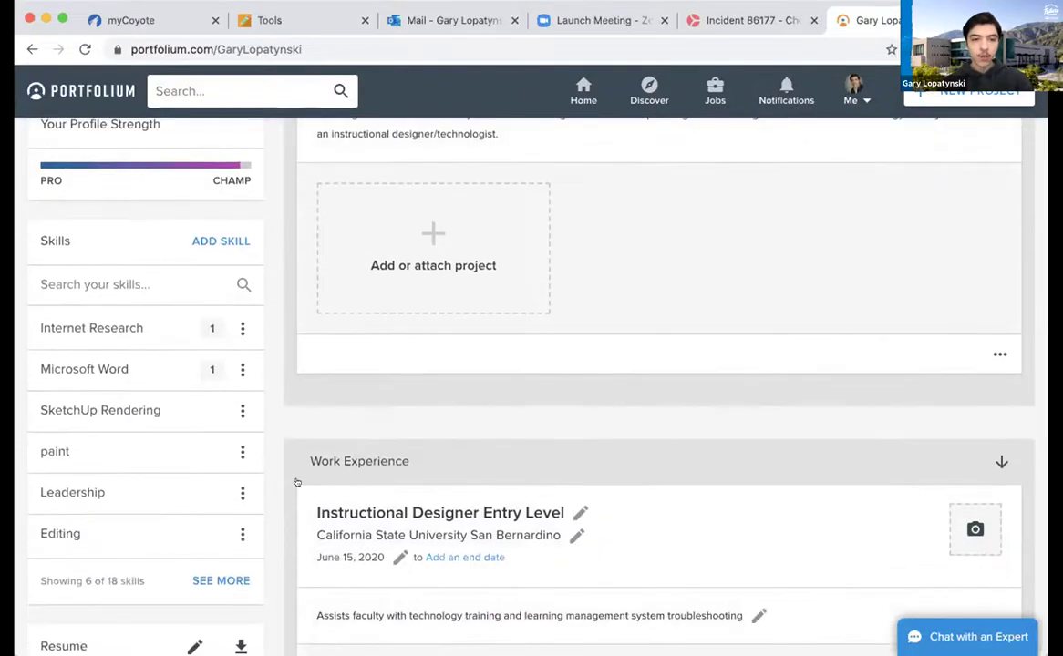
scroll(296, 482, "down", 6)
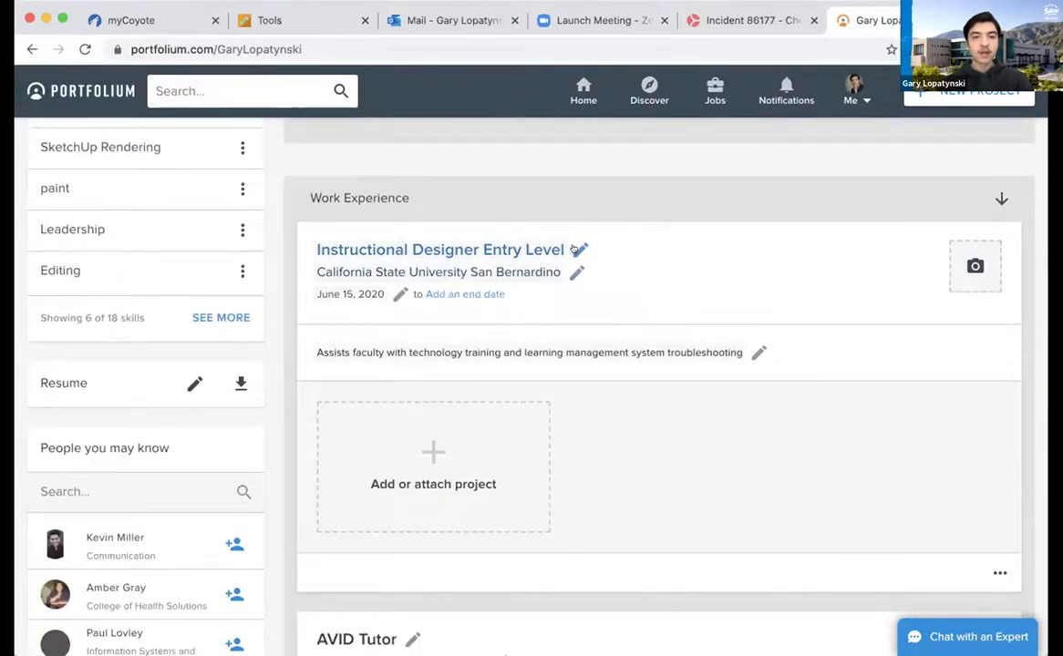
left_click(576, 250)
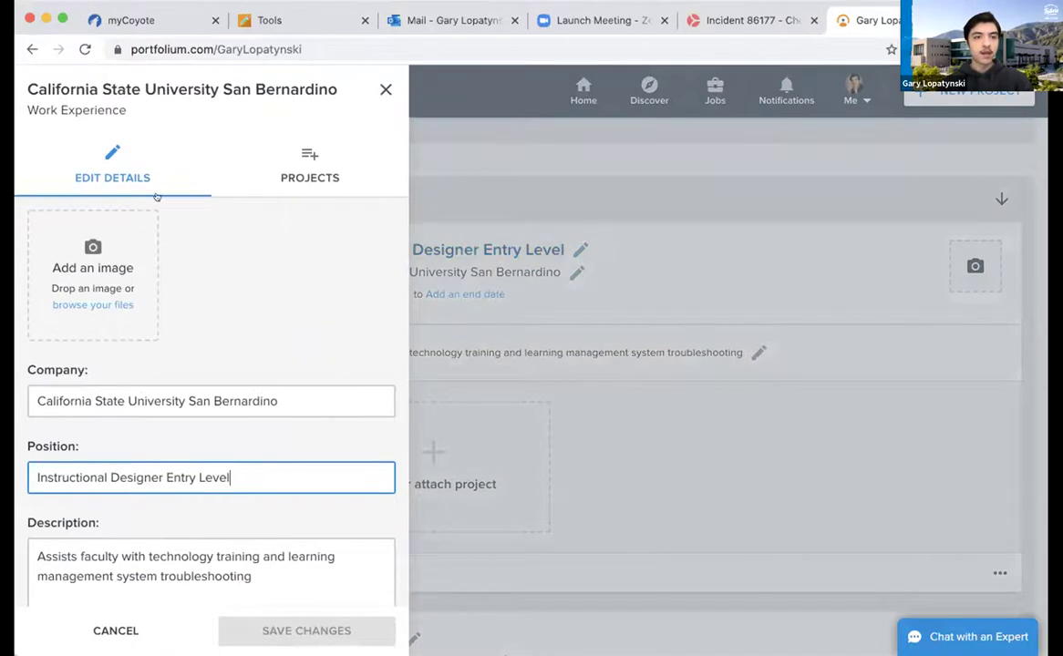
scroll(178, 292, "down", 2)
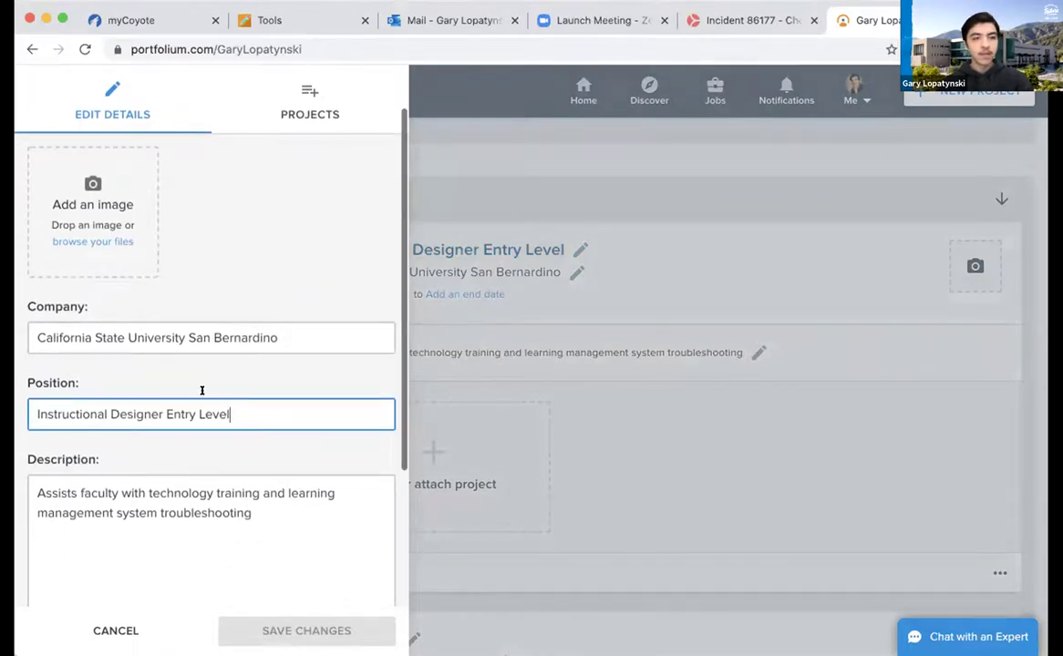
scroll(274, 483, "down", 4)
scroll(245, 523, "down", 2)
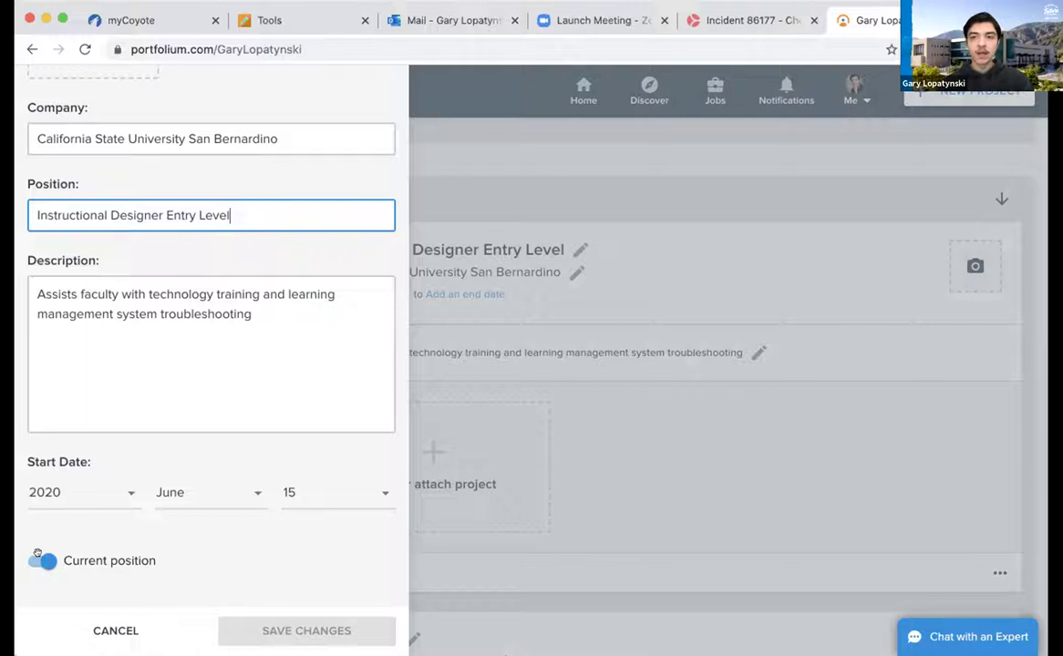
left_click(102, 630)
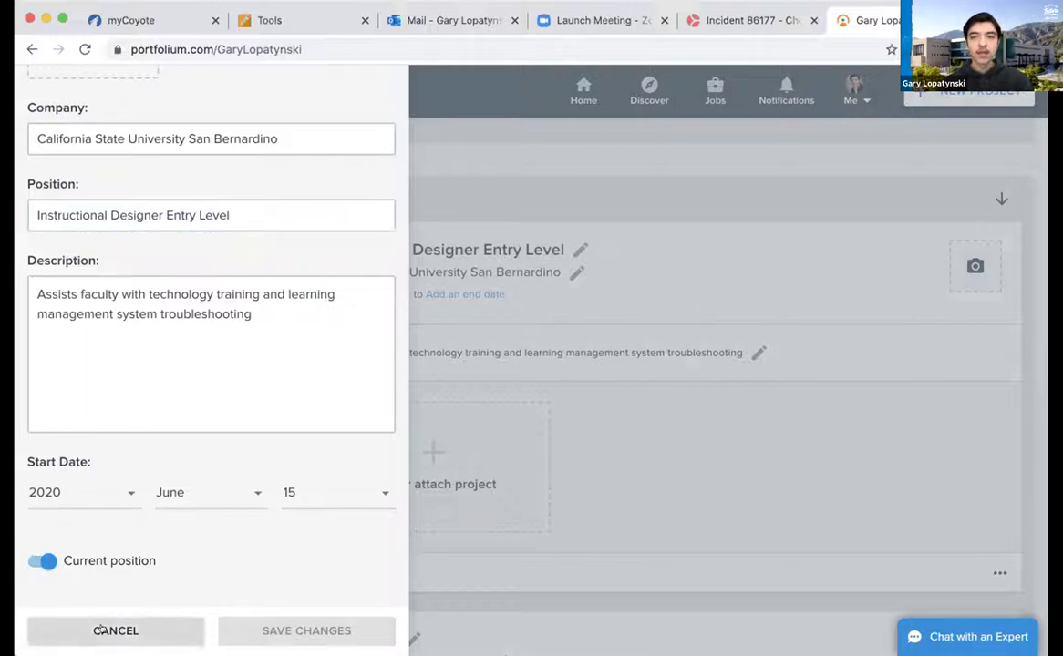
scroll(269, 492, "down", 3)
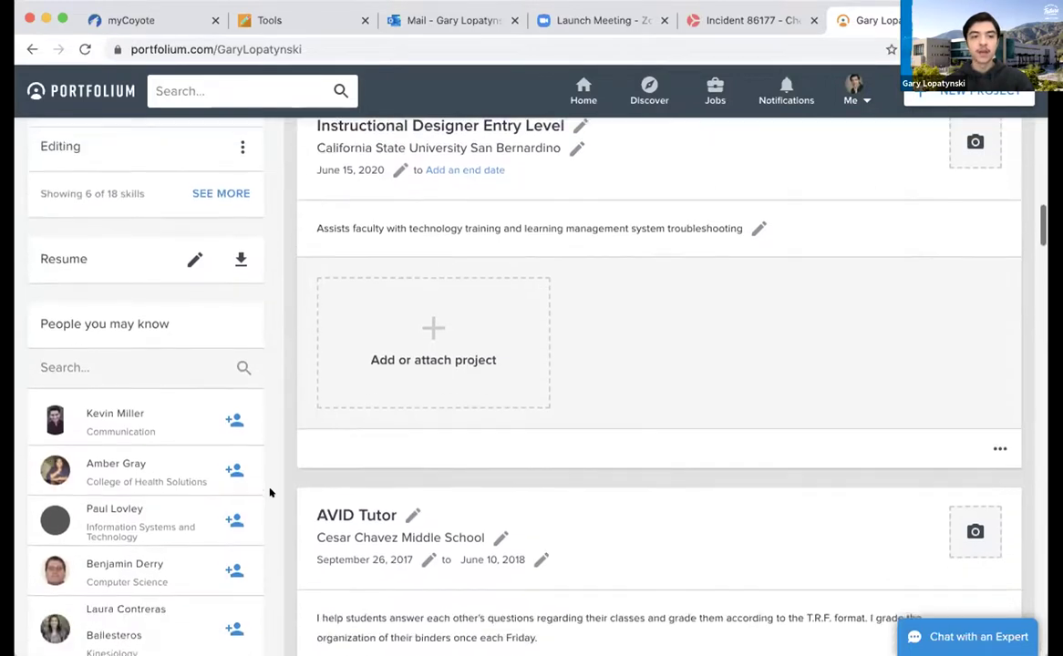
scroll(292, 545, "down", 2)
scroll(293, 546, "down", 10)
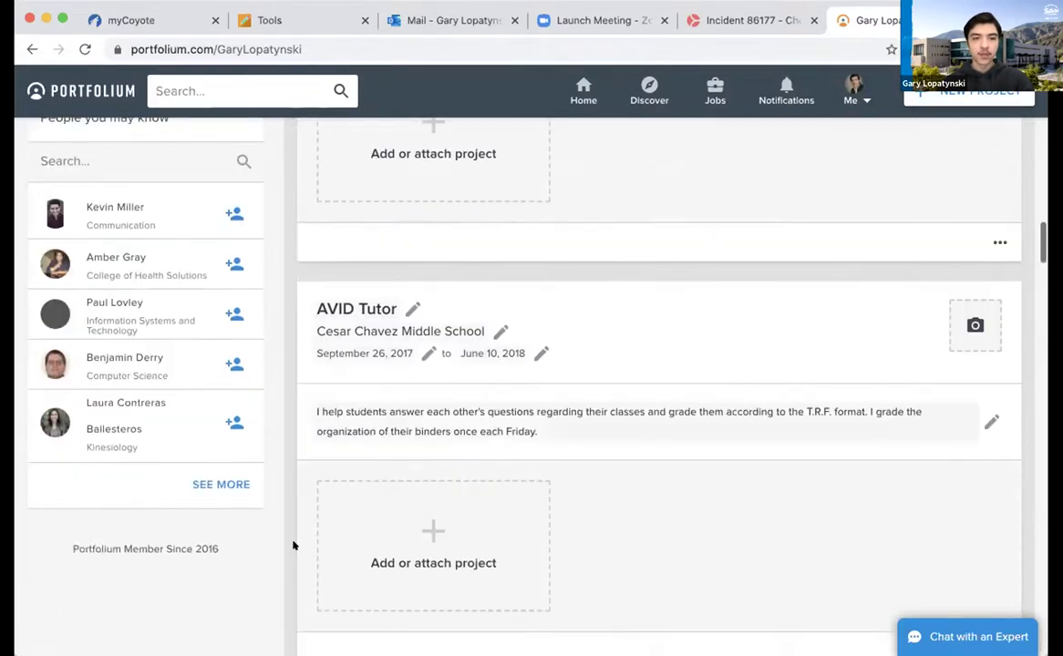
scroll(288, 543, "down", 8)
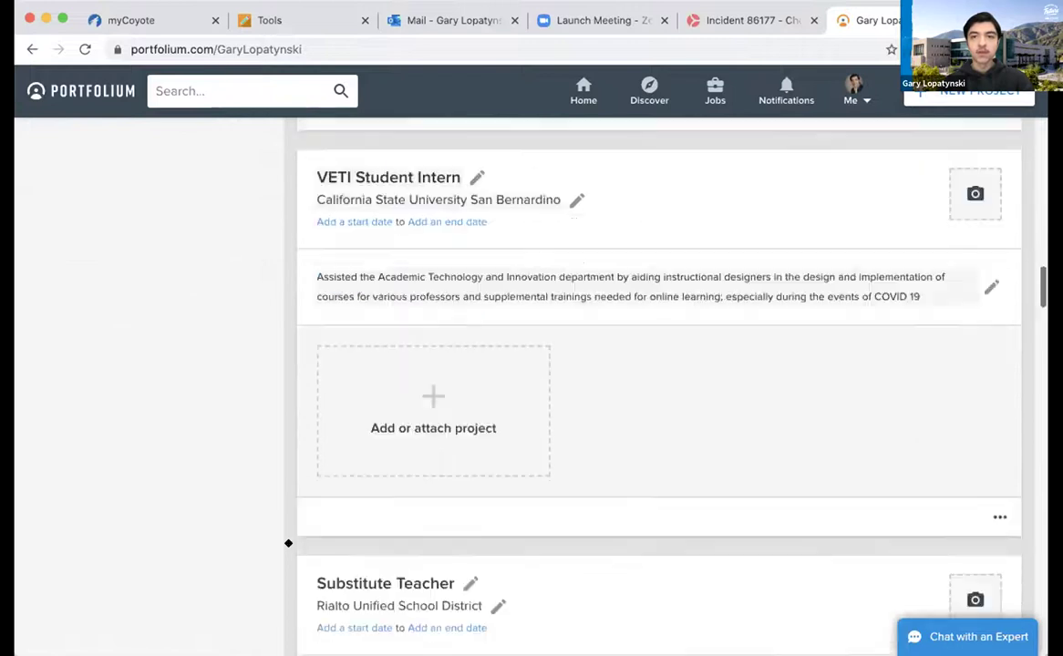
scroll(288, 543, "down", 11)
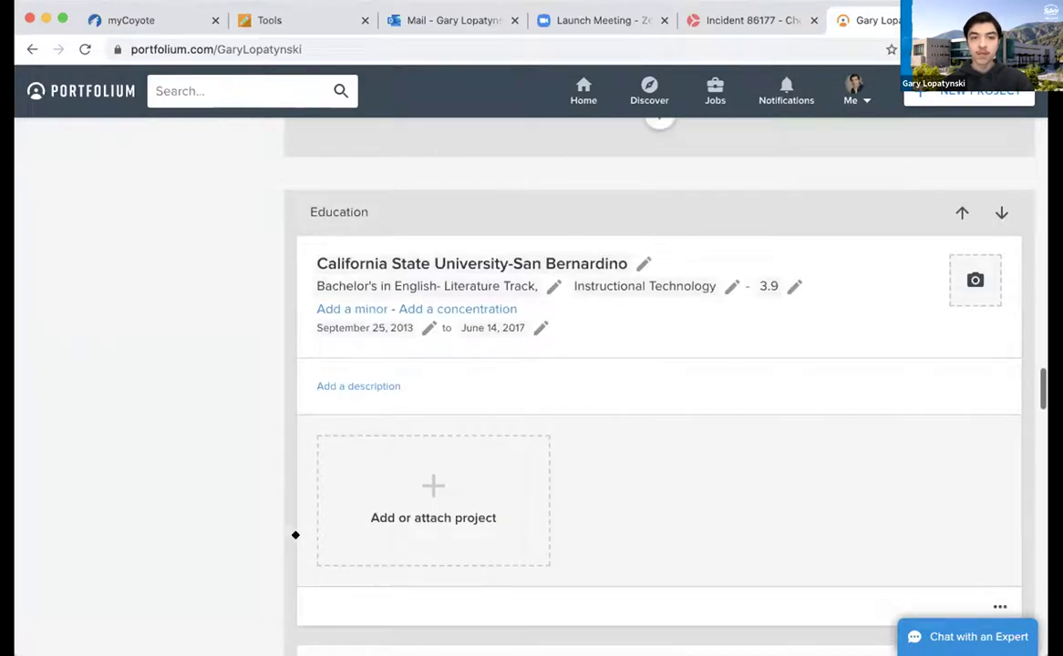
scroll(612, 375, "down", 2)
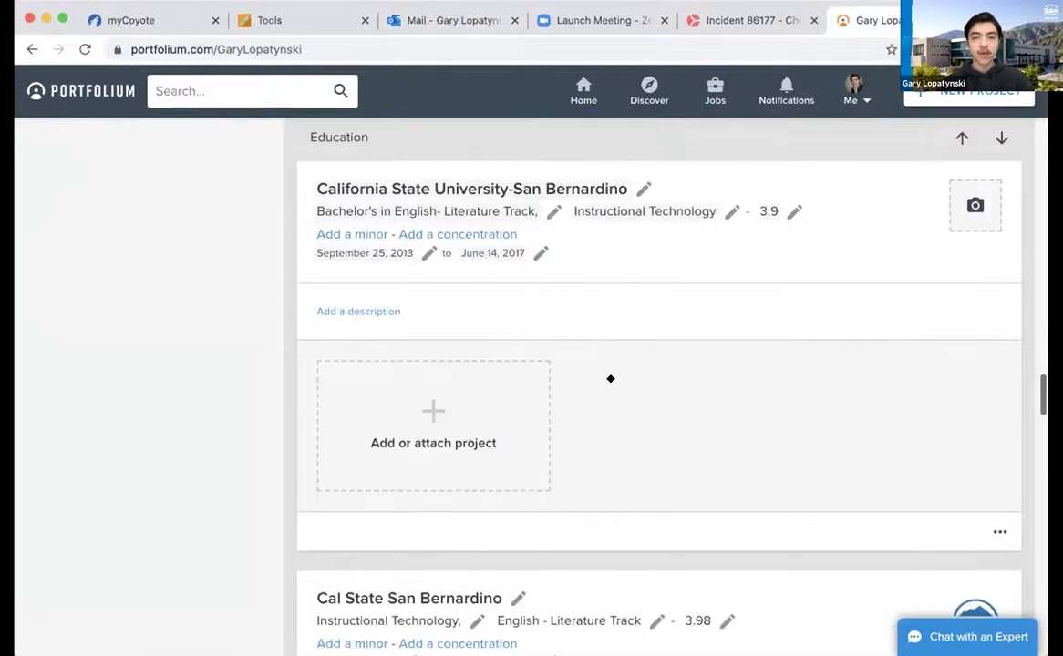
scroll(610, 376, "down", 3)
scroll(610, 376, "up", 2)
scroll(610, 377, "down", 1)
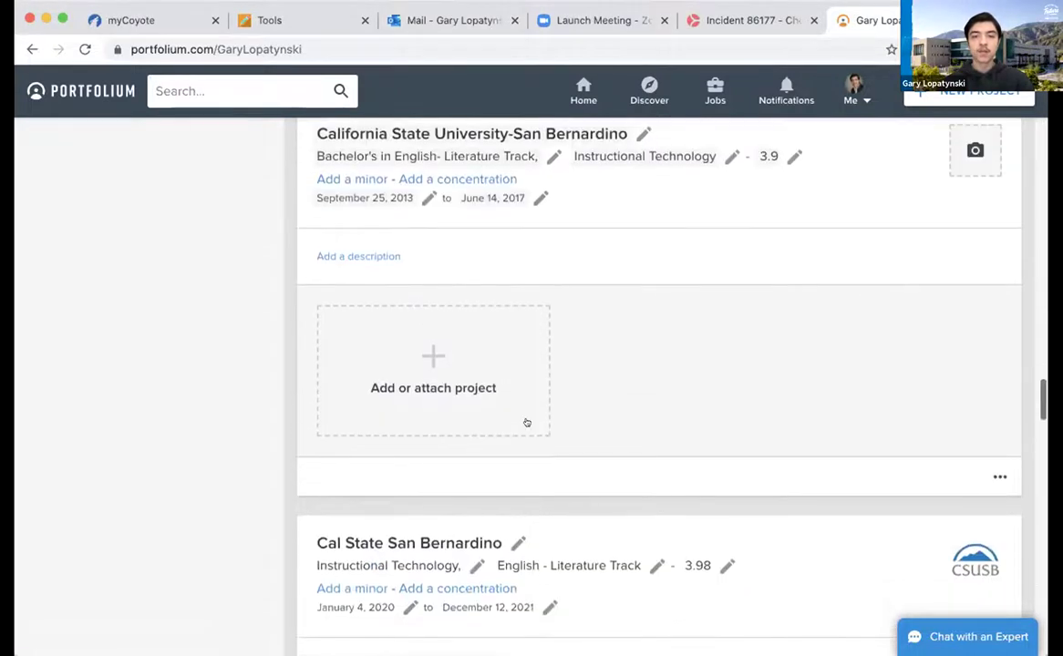
scroll(526, 427, "down", 13)
scroll(526, 427, "down", 2)
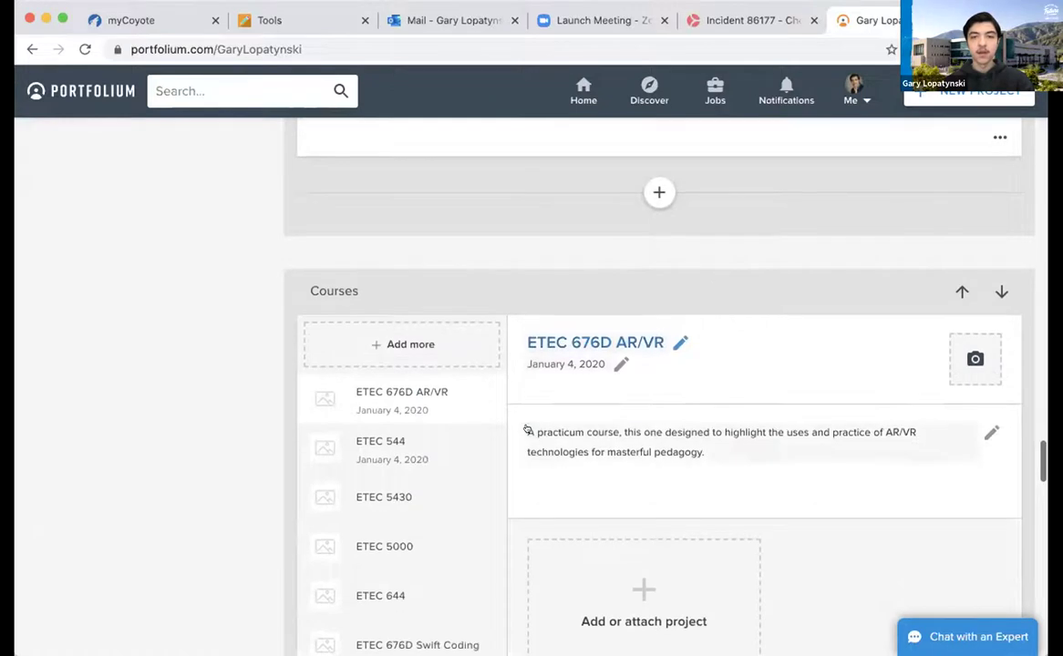
scroll(527, 430, "down", 2)
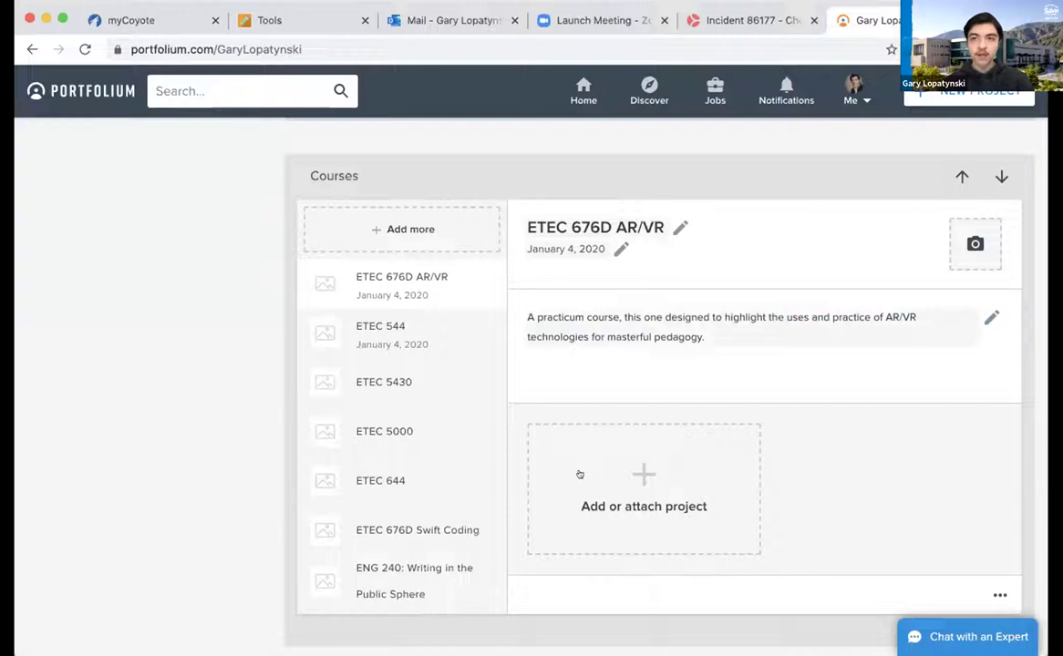
scroll(509, 443, "down", 5)
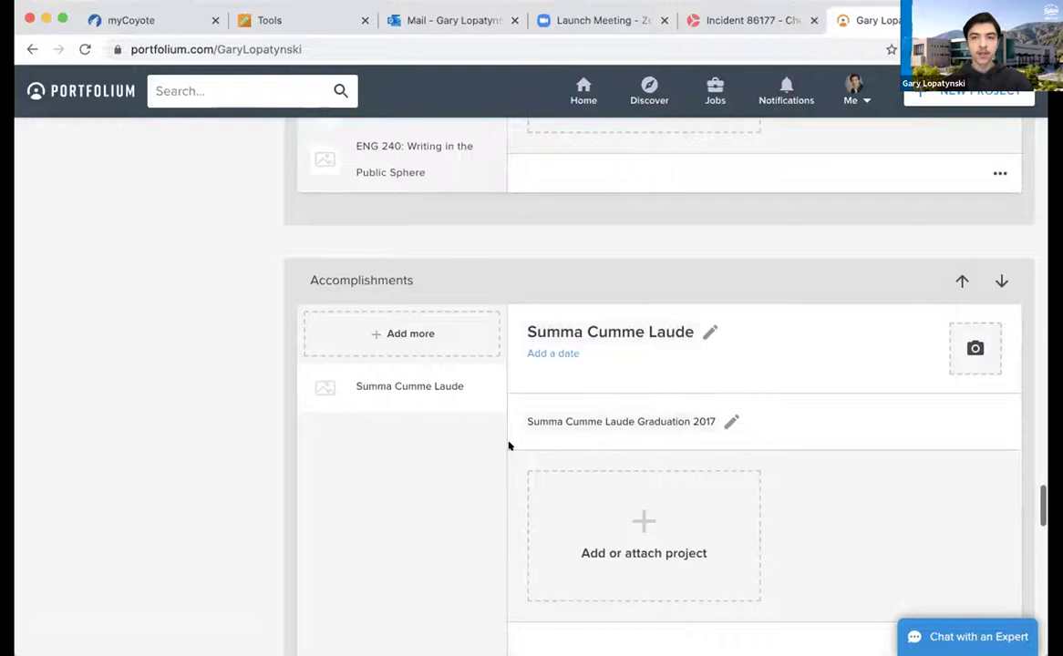
scroll(507, 470, "down", 2)
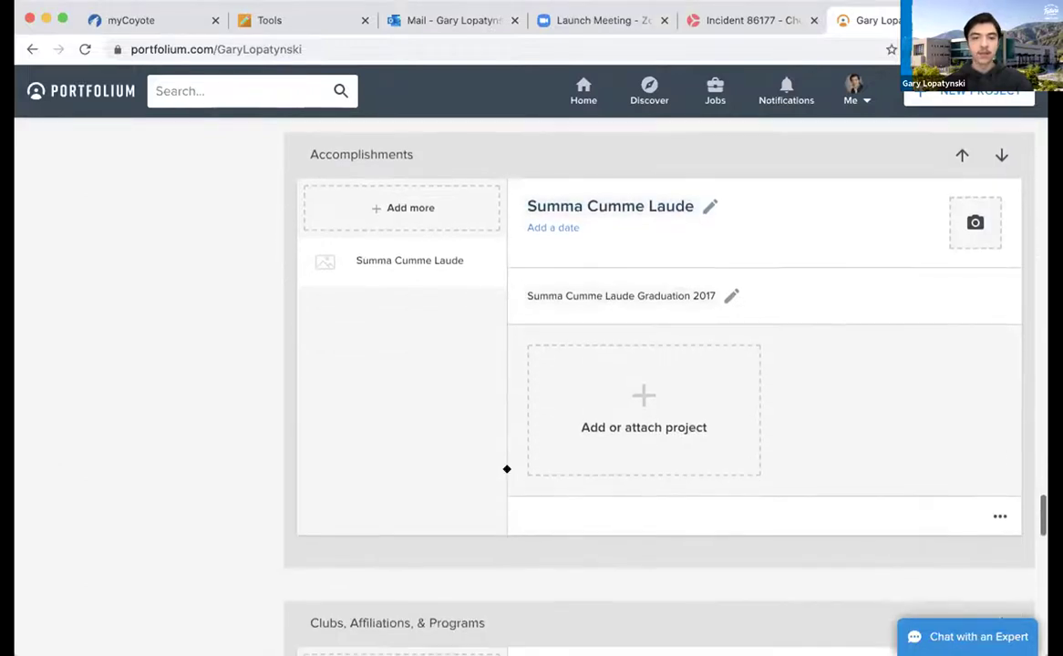
scroll(507, 469, "down", 4)
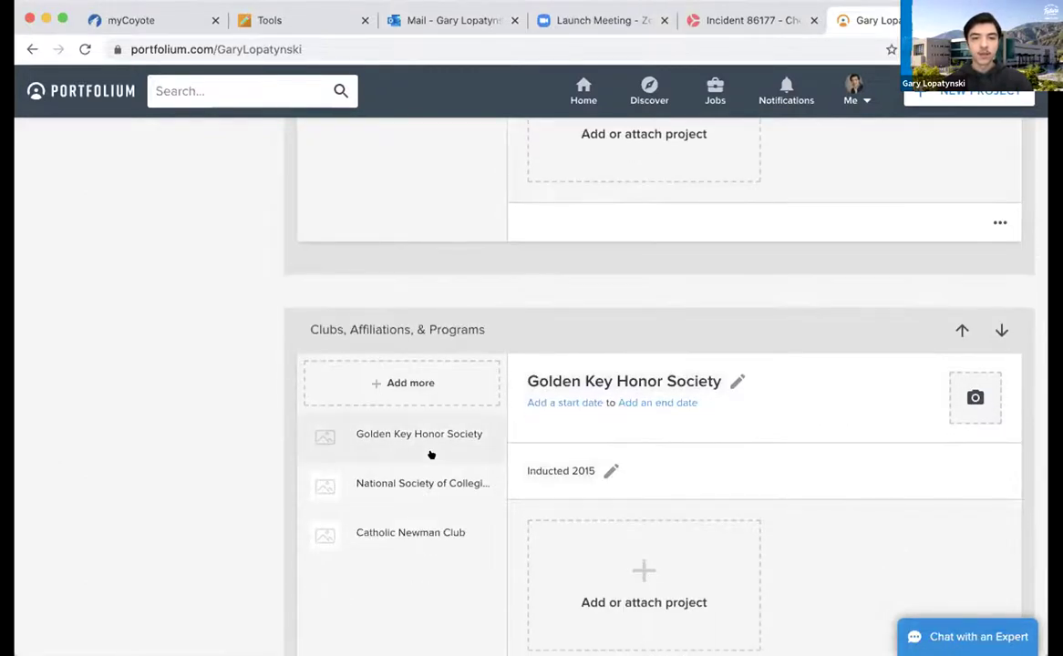
scroll(444, 520, "down", 5)
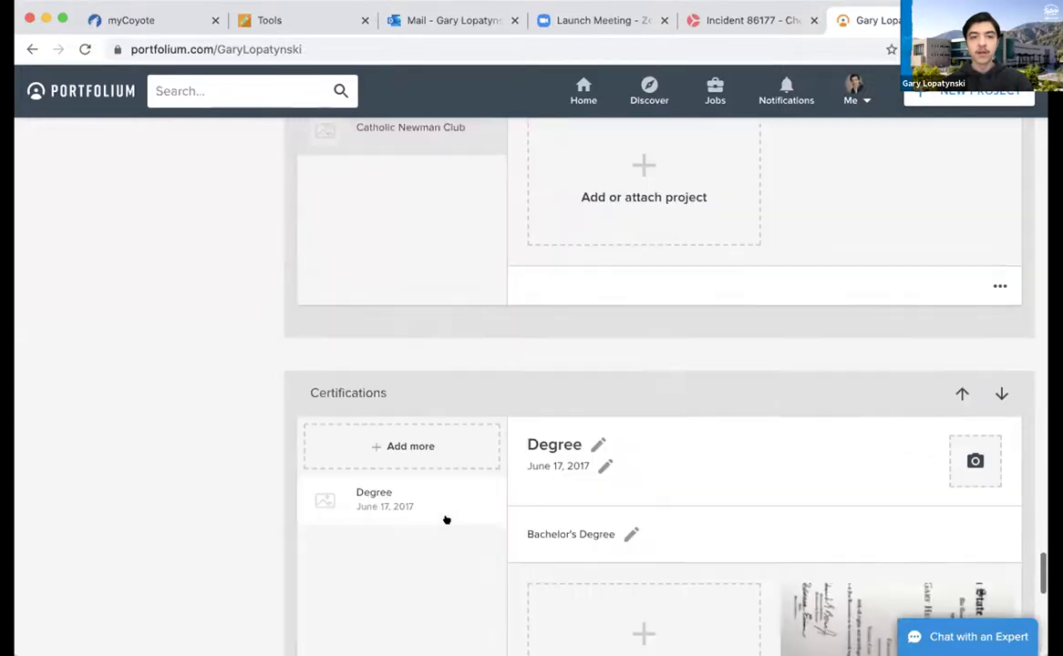
scroll(446, 520, "down", 1)
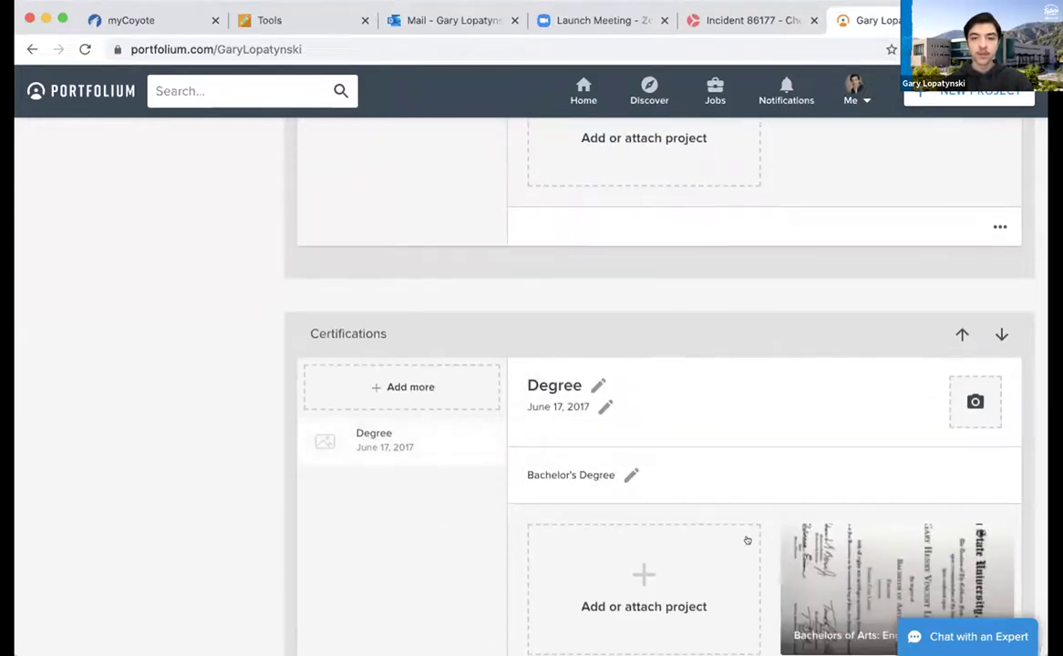
scroll(507, 485, "down", 3)
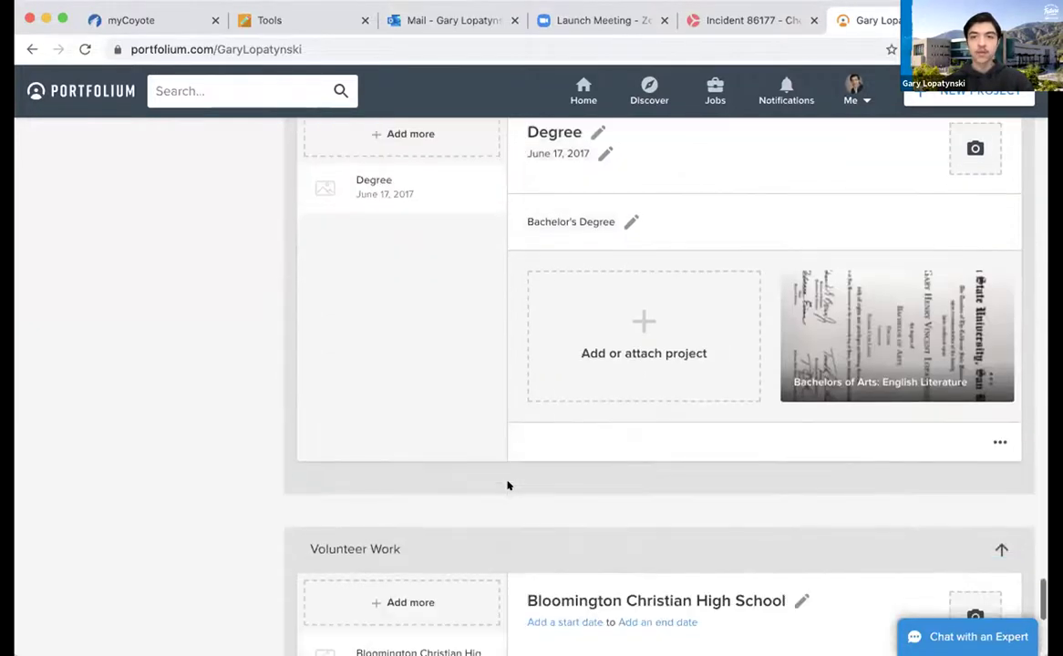
scroll(507, 485, "down", 3)
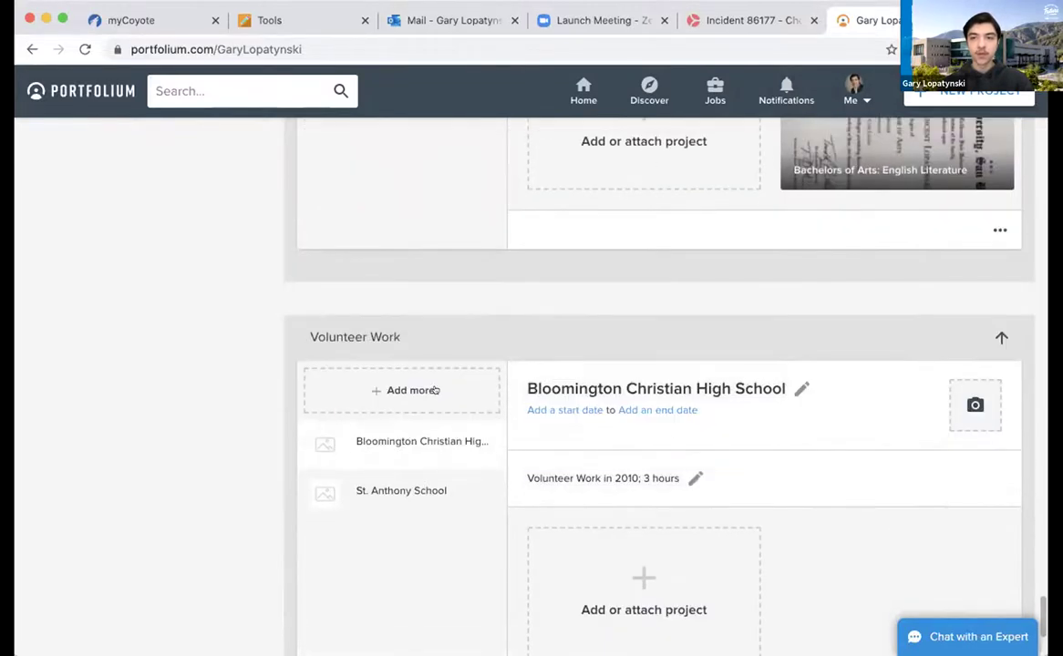
scroll(435, 390, "up", 2)
scroll(435, 390, "up", 15)
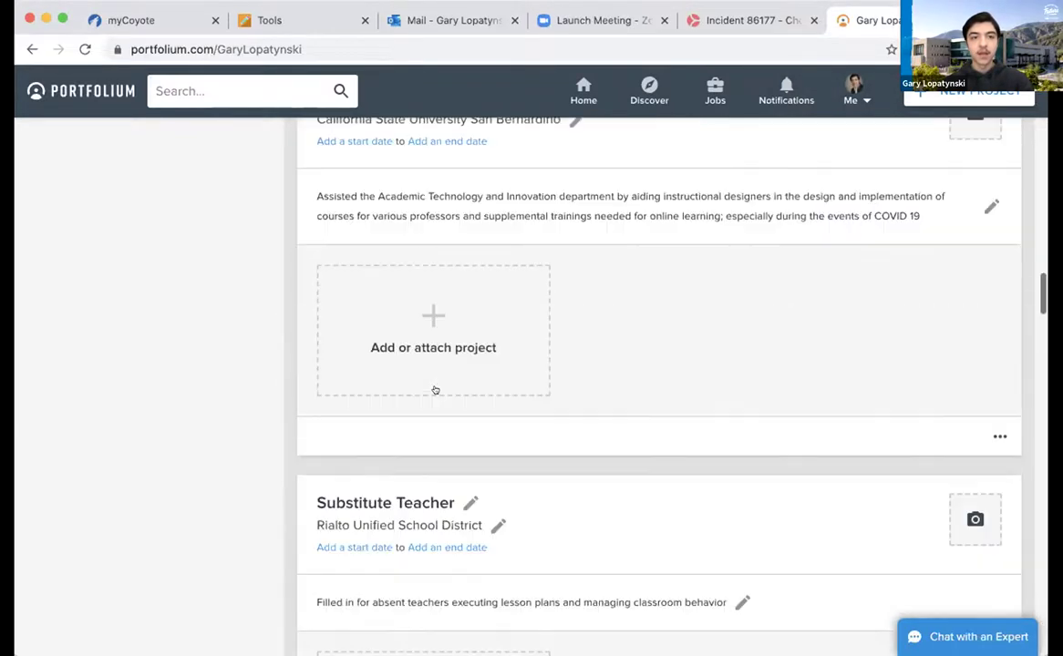
scroll(435, 391, "up", 15)
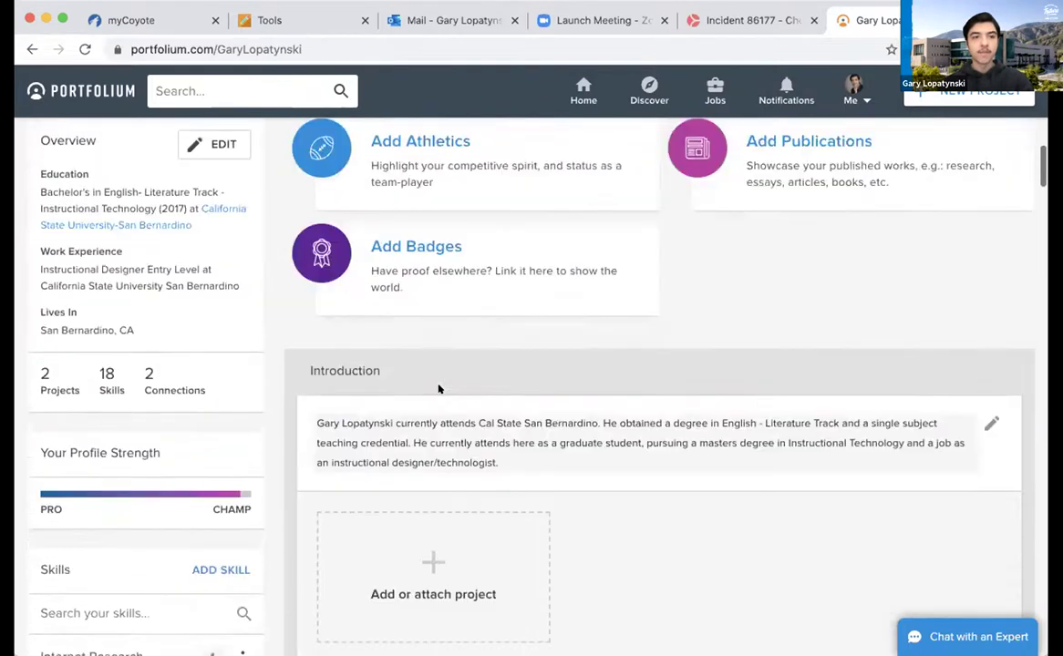
scroll(435, 390, "up", 1)
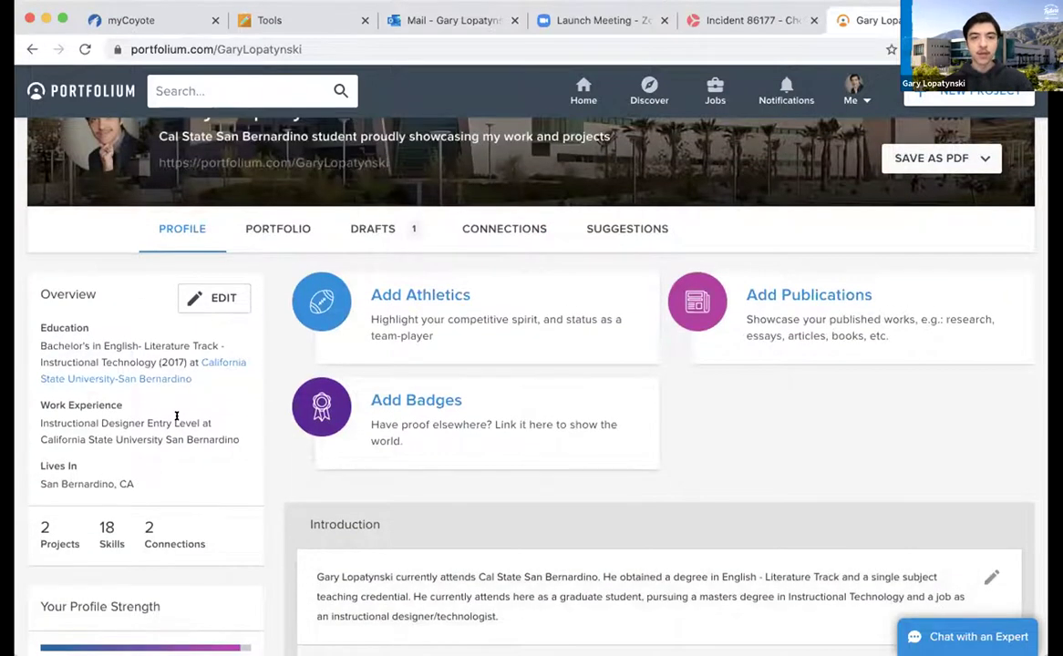
scroll(177, 417, "down", 5)
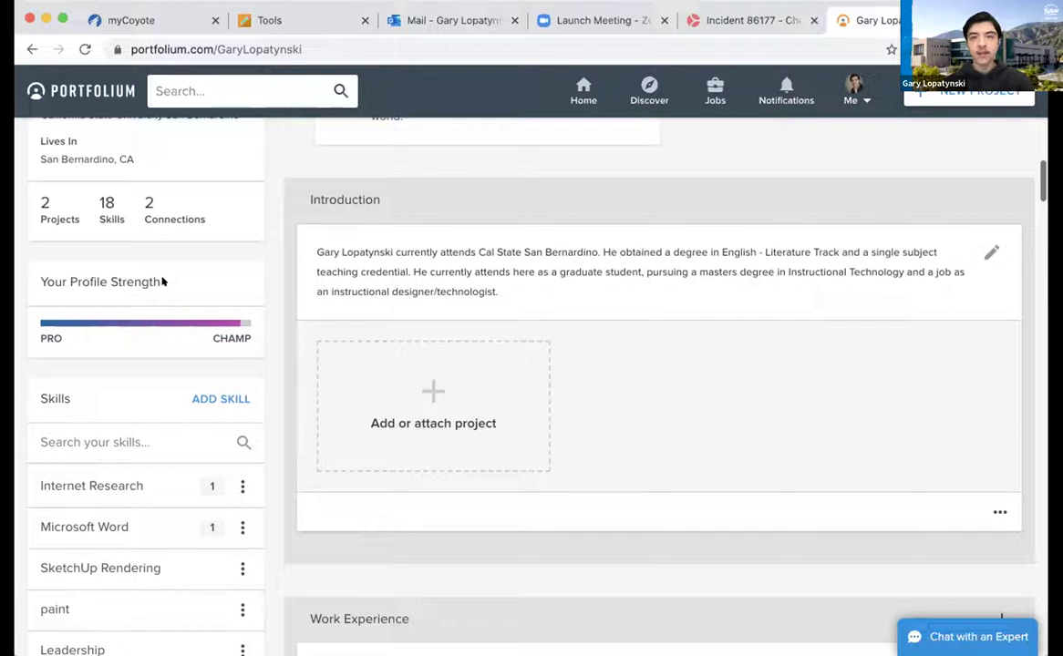
scroll(112, 415, "down", 3)
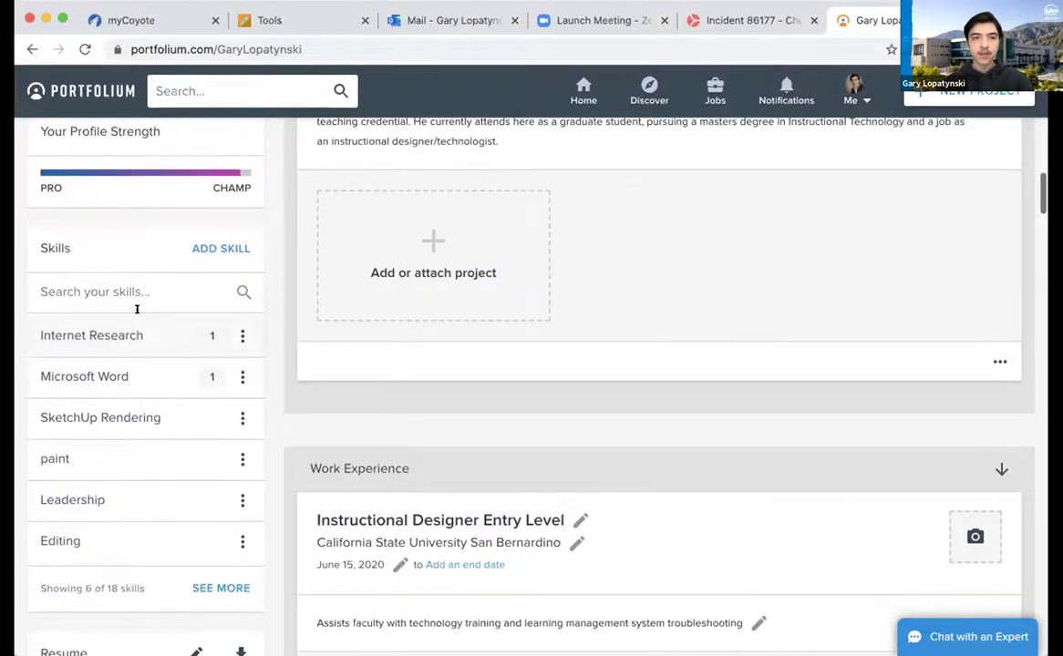
left_click(204, 248)
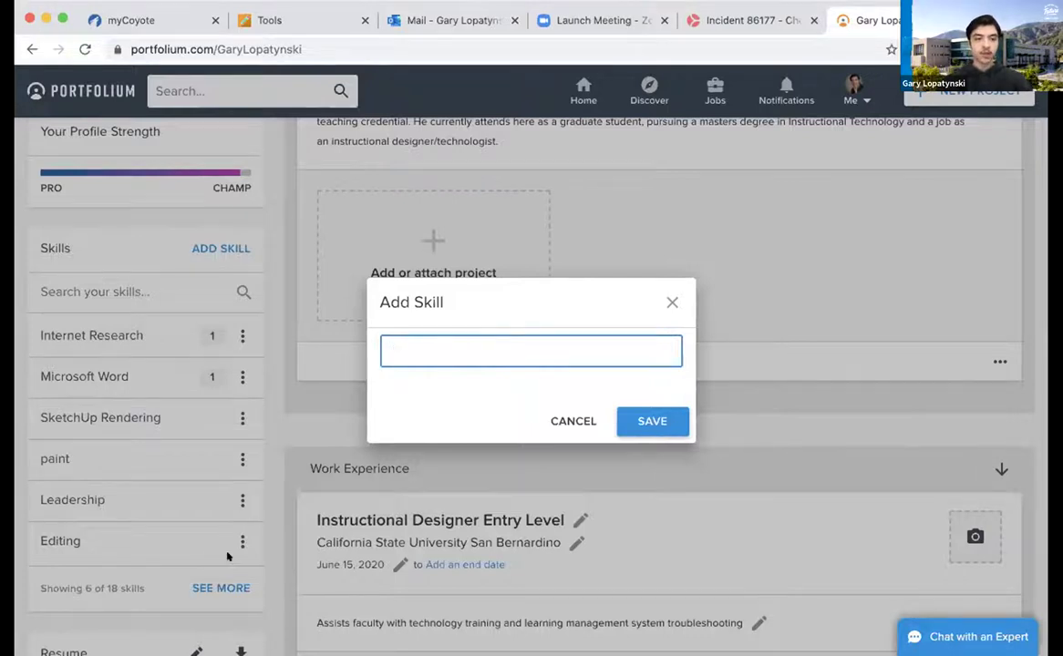
left_click(547, 421)
scroll(139, 536, "down", 1)
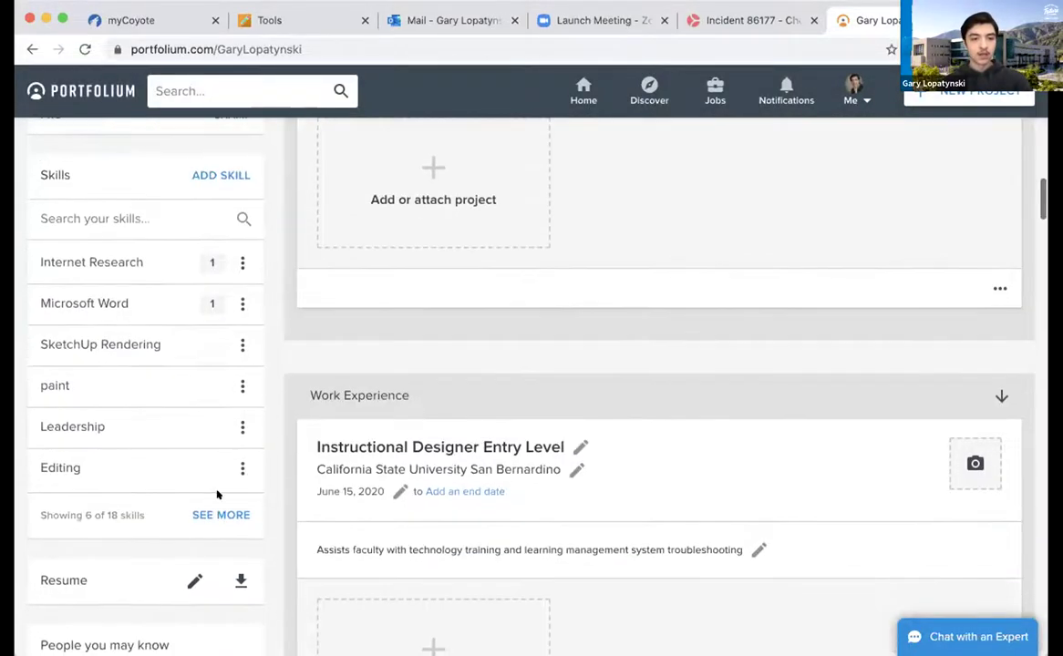
left_click(211, 515)
scroll(178, 346, "up", 3)
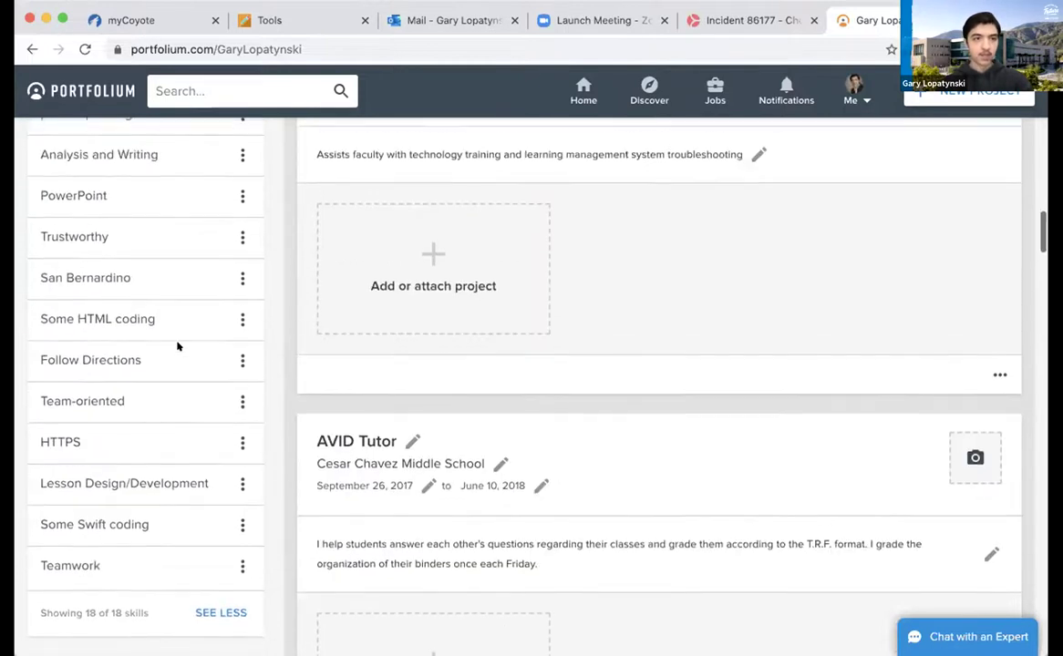
scroll(178, 346, "up", 2)
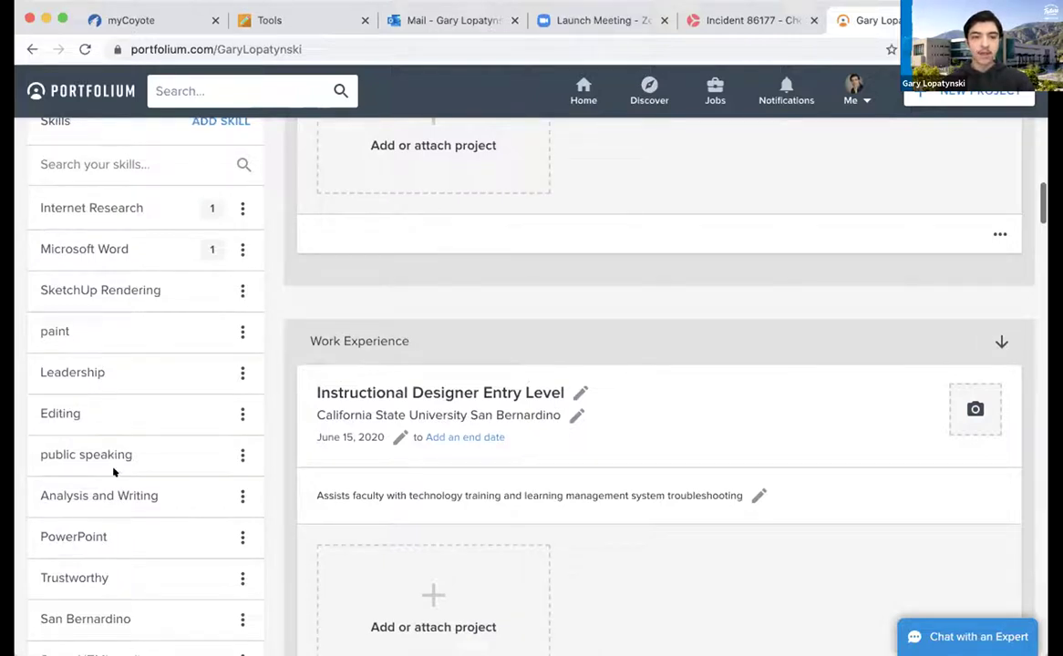
scroll(114, 478, "up", 2)
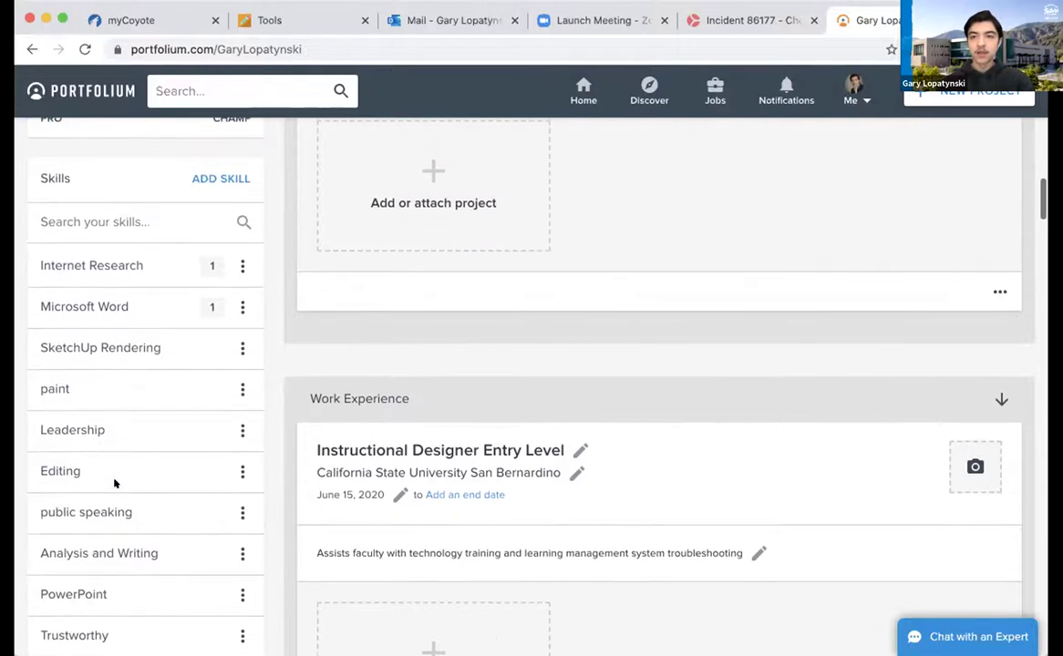
scroll(113, 483, "down", 10)
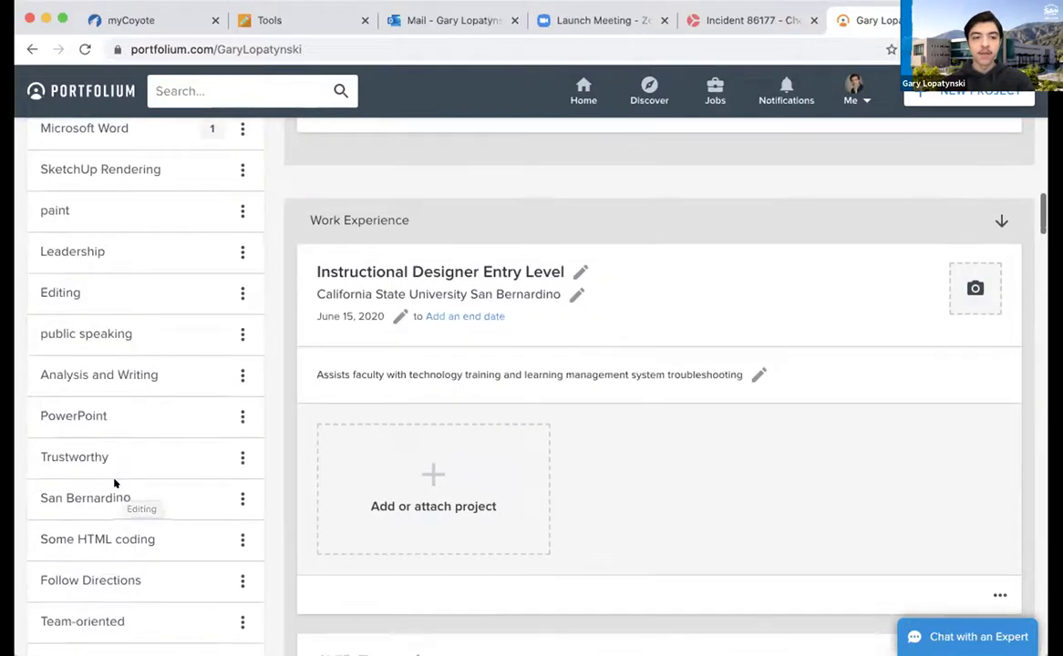
scroll(114, 484, "down", 6)
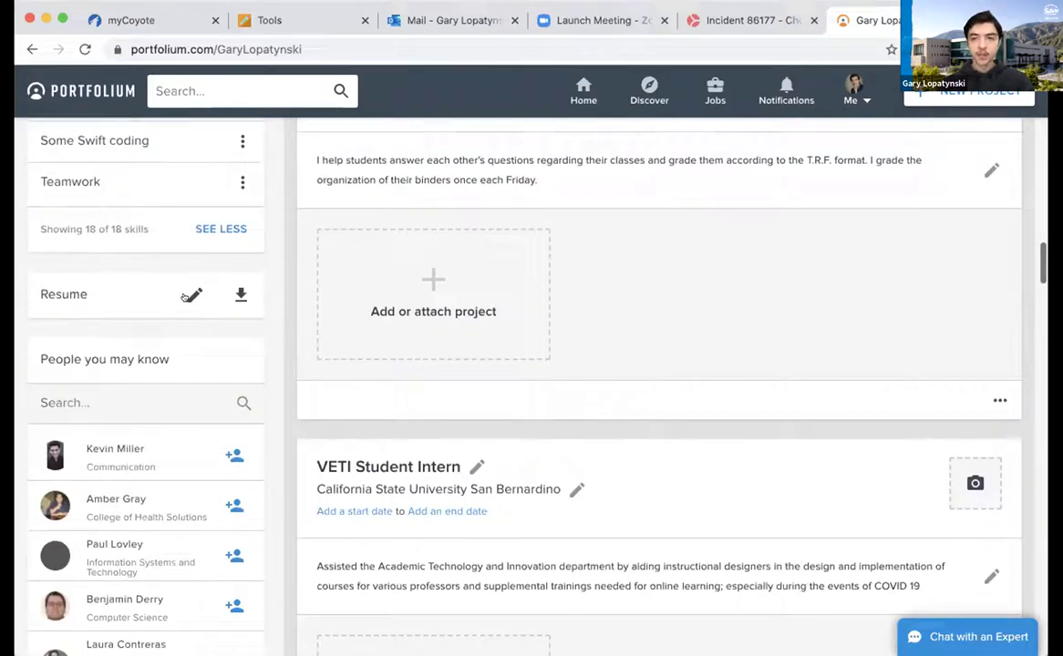
Check the Edit Resume Privacy settings and close them unchanged
left_click(192, 296)
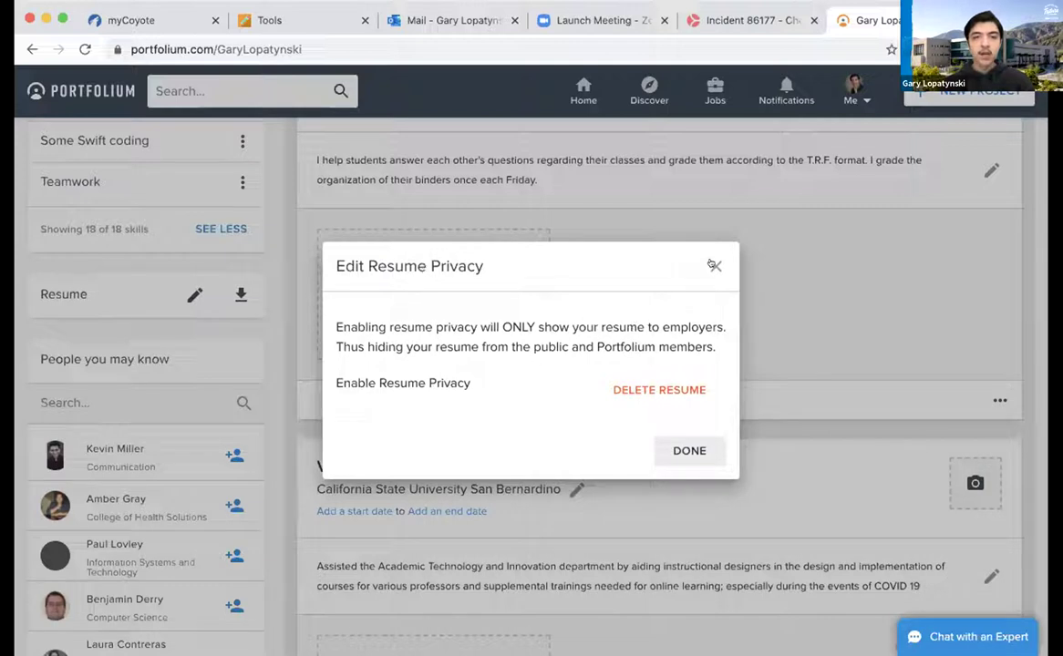
left_click(713, 266)
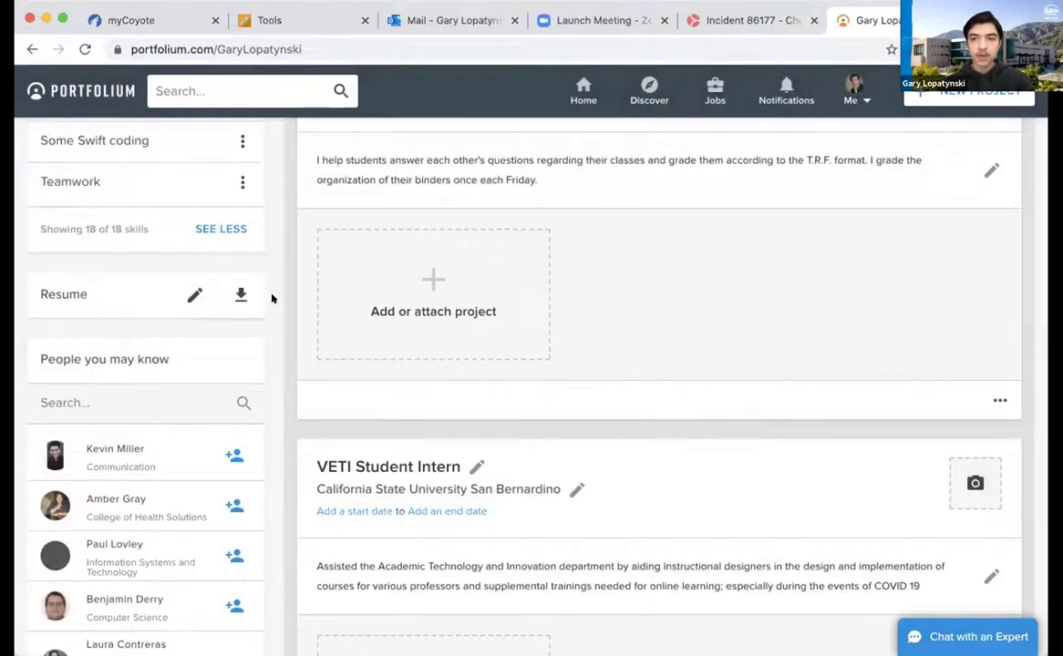
scroll(271, 298, "down", 3)
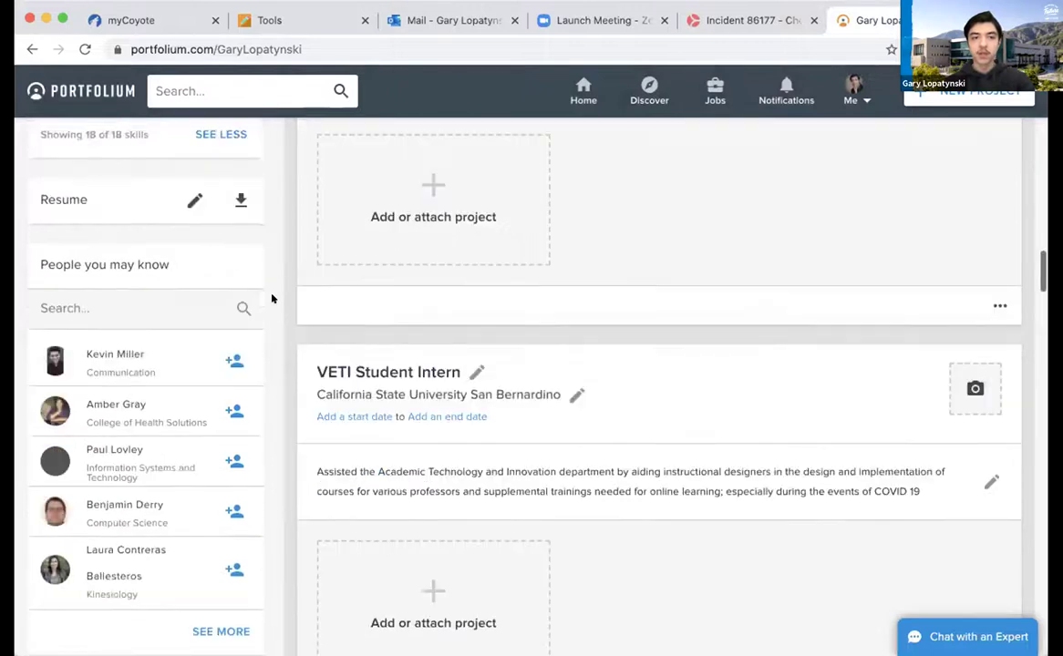
scroll(271, 298, "up", 1)
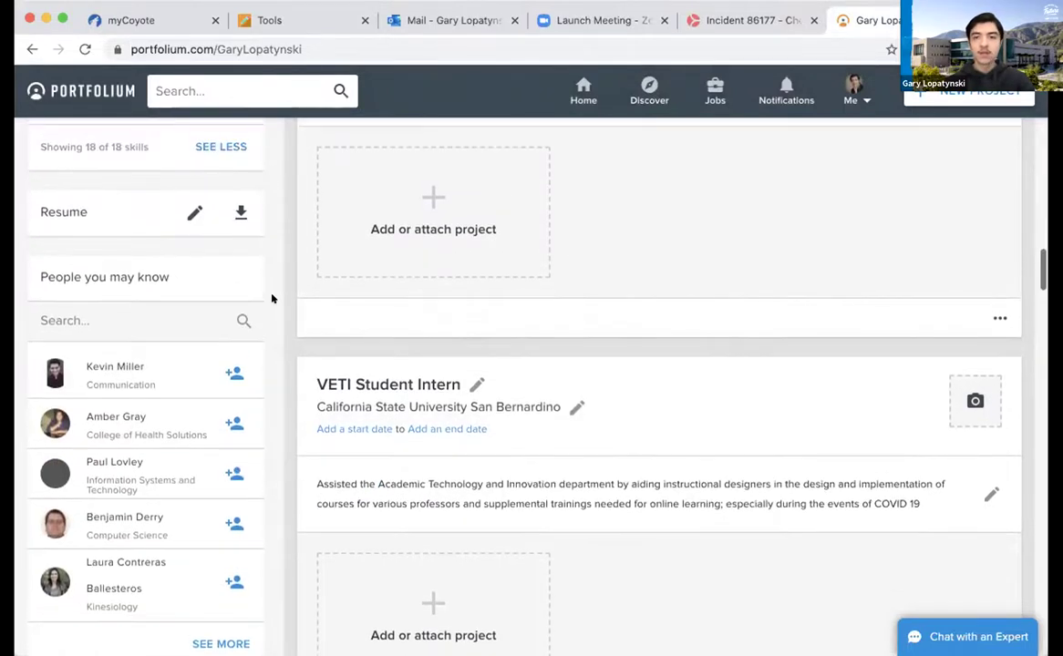
scroll(272, 305, "down", 1)
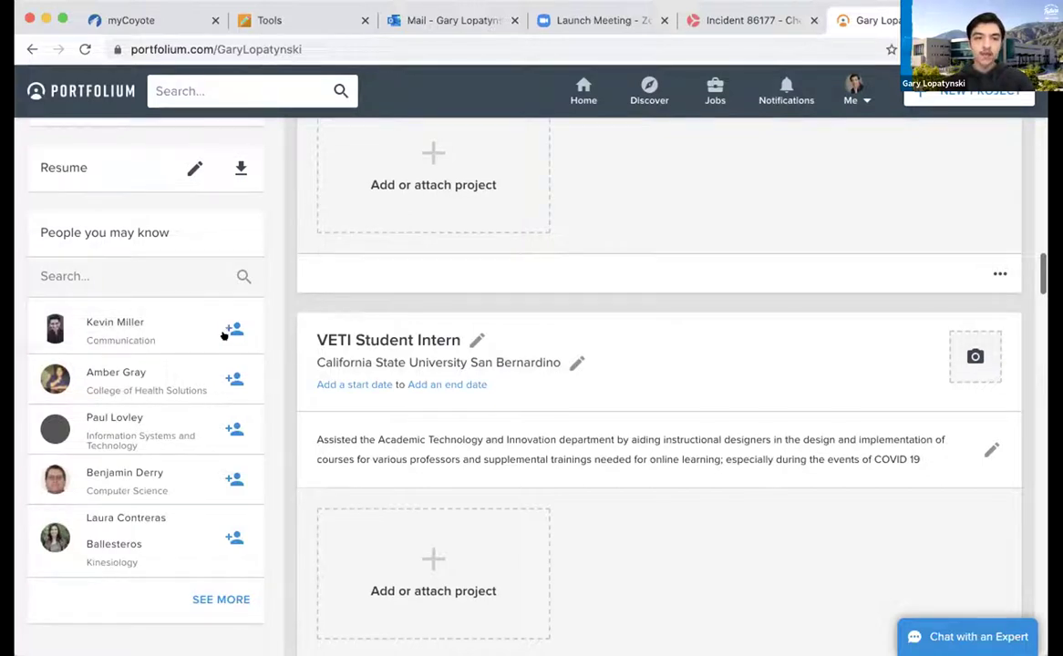
Expand People you may know with SEE MORE, then return to the top of the profile
left_click(193, 599)
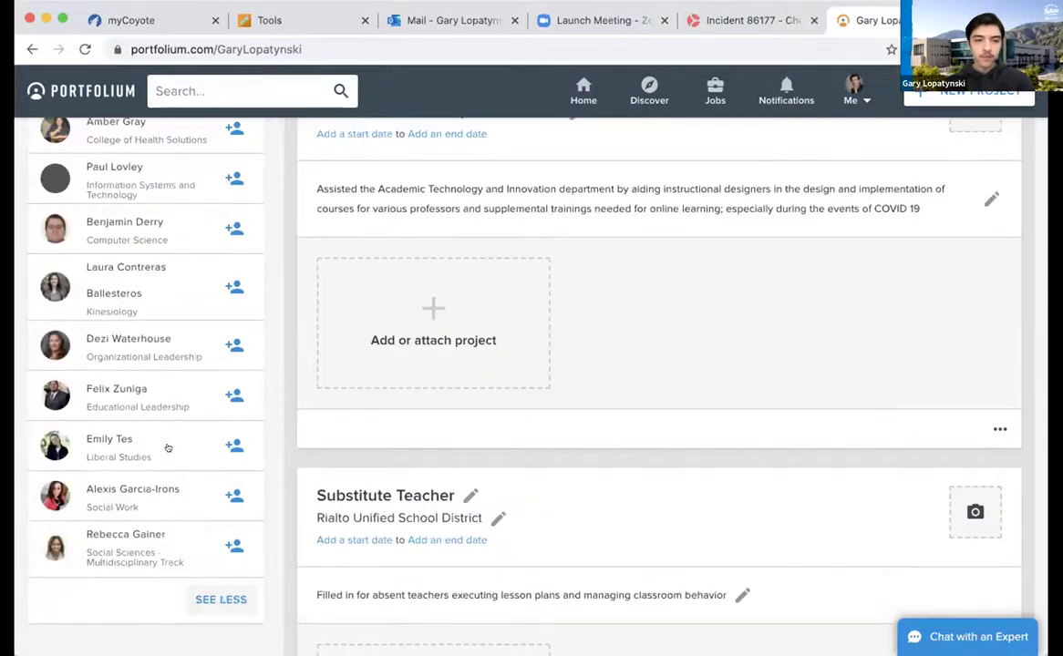
scroll(168, 445, "up", 1)
scroll(168, 445, "up", 4)
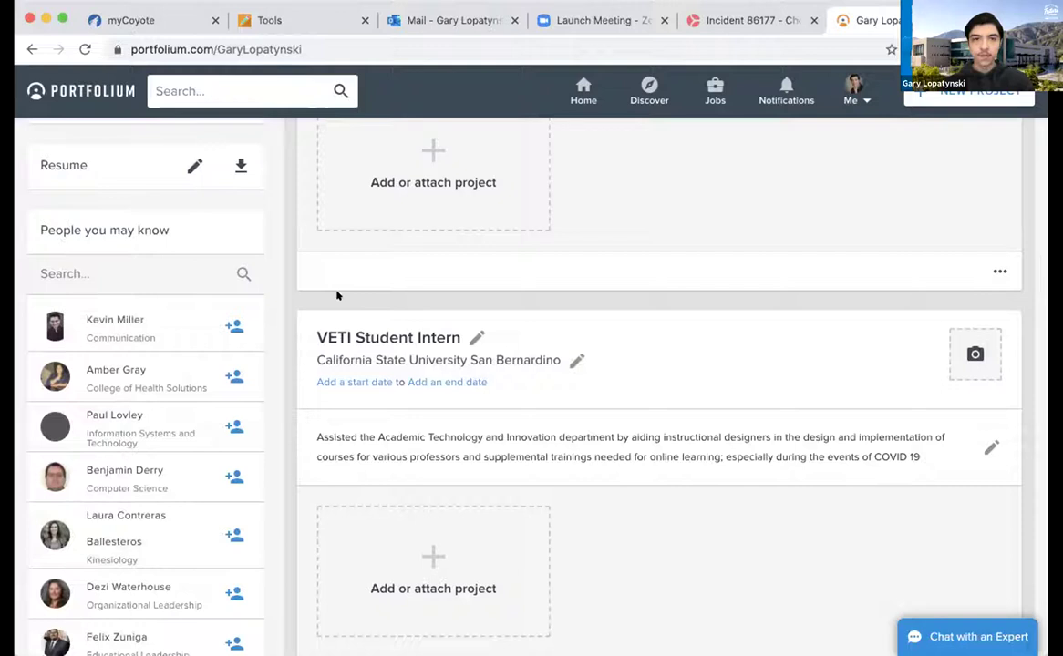
scroll(340, 295, "up", 10)
scroll(339, 295, "up", 5)
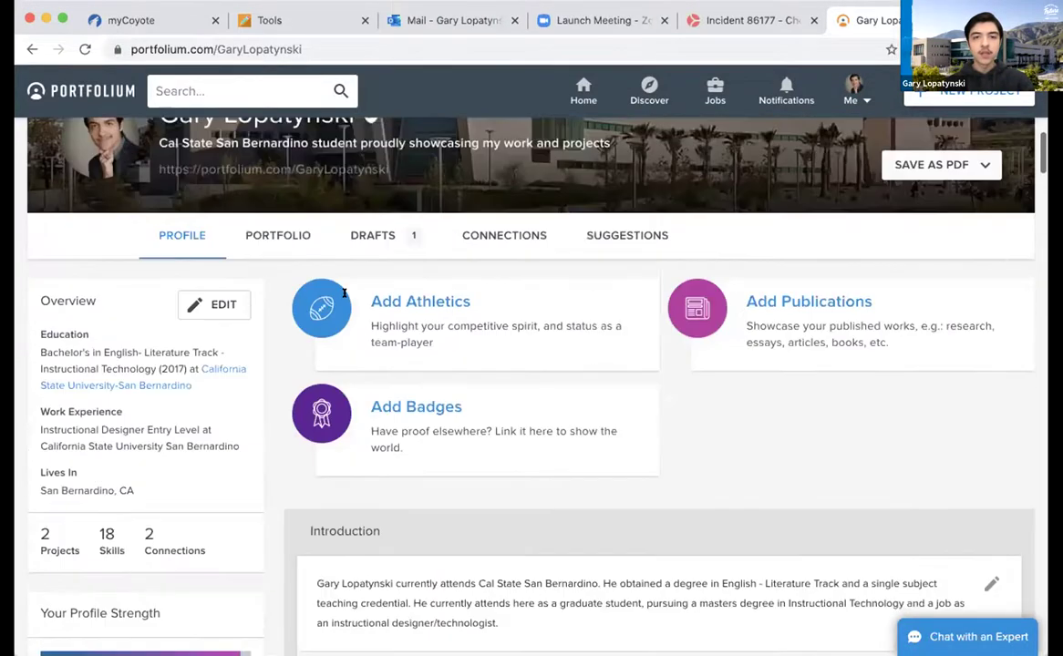
scroll(327, 492, "down", 3)
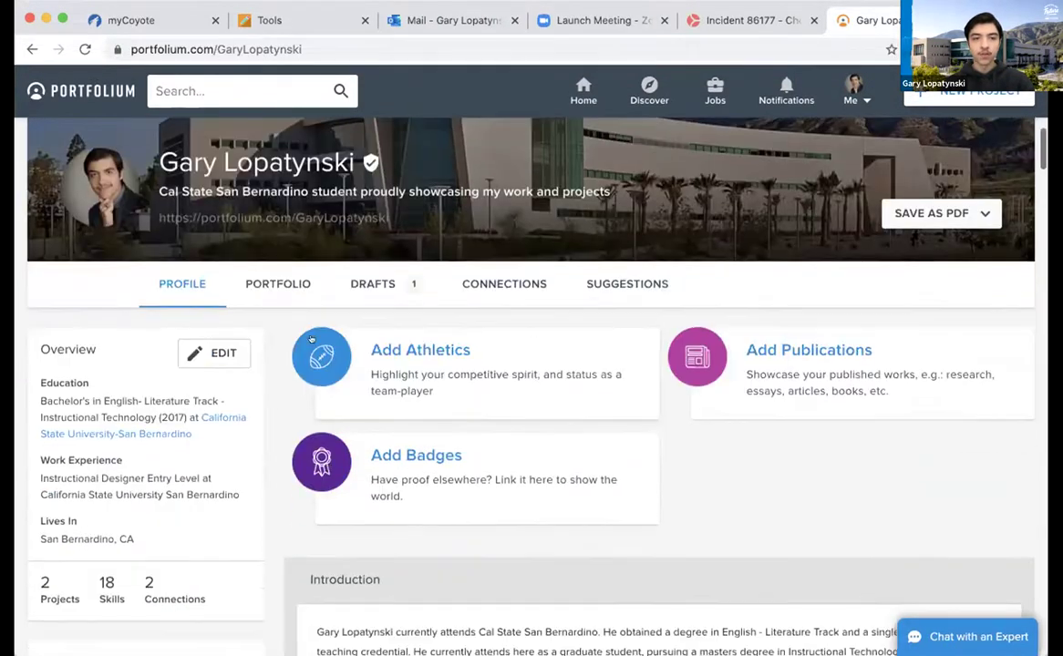
From the PORTFOLIO tab, add a new project to get an empty draft form
left_click(277, 284)
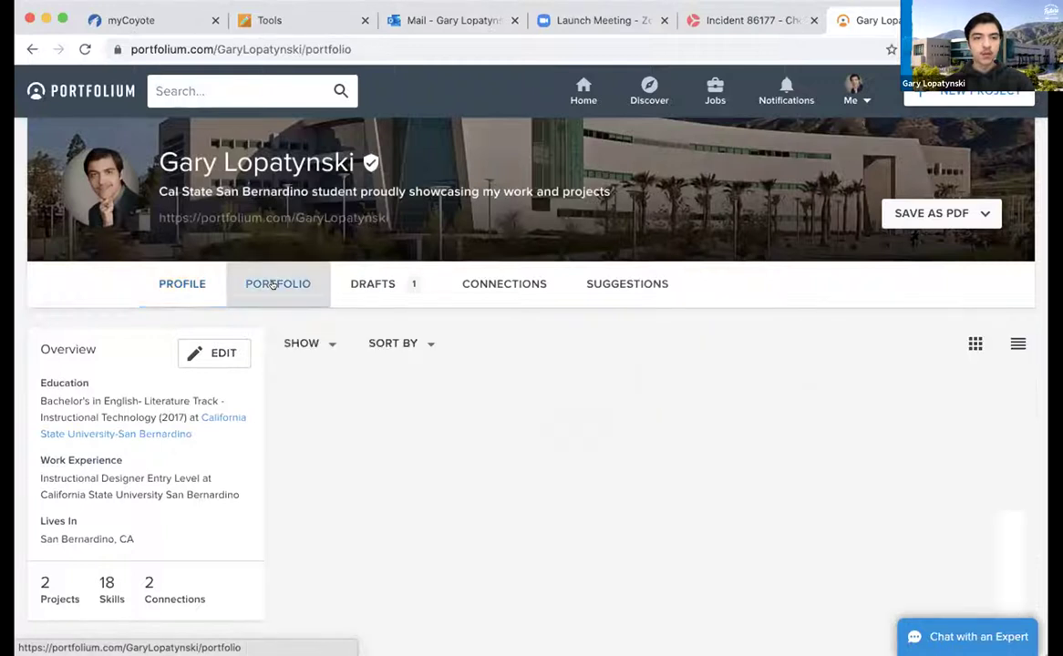
scroll(559, 363, "down", 3)
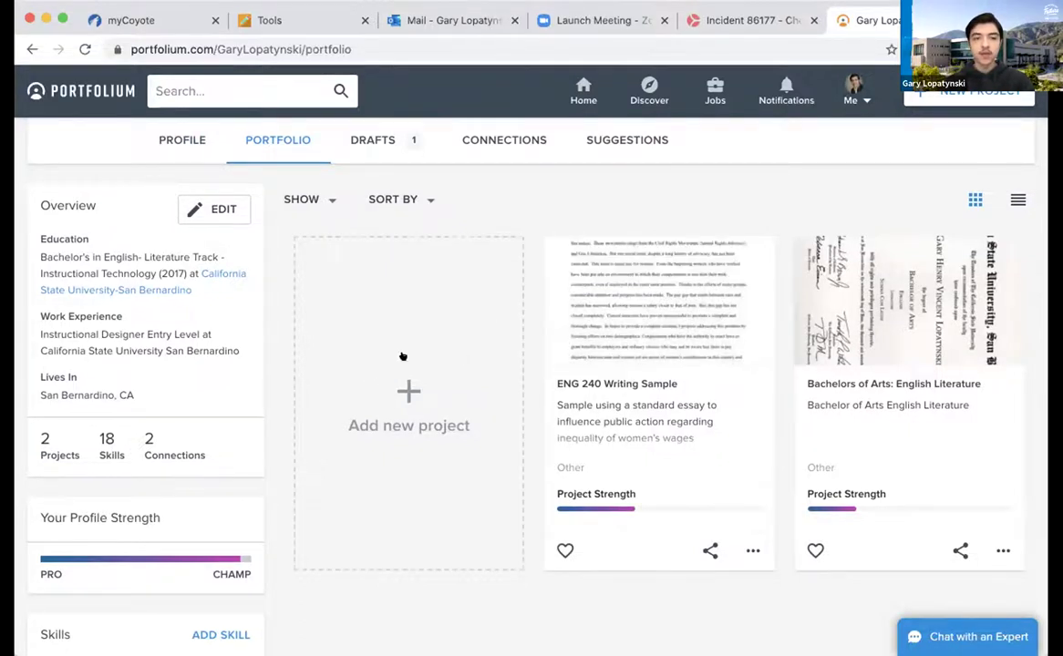
left_click(386, 388)
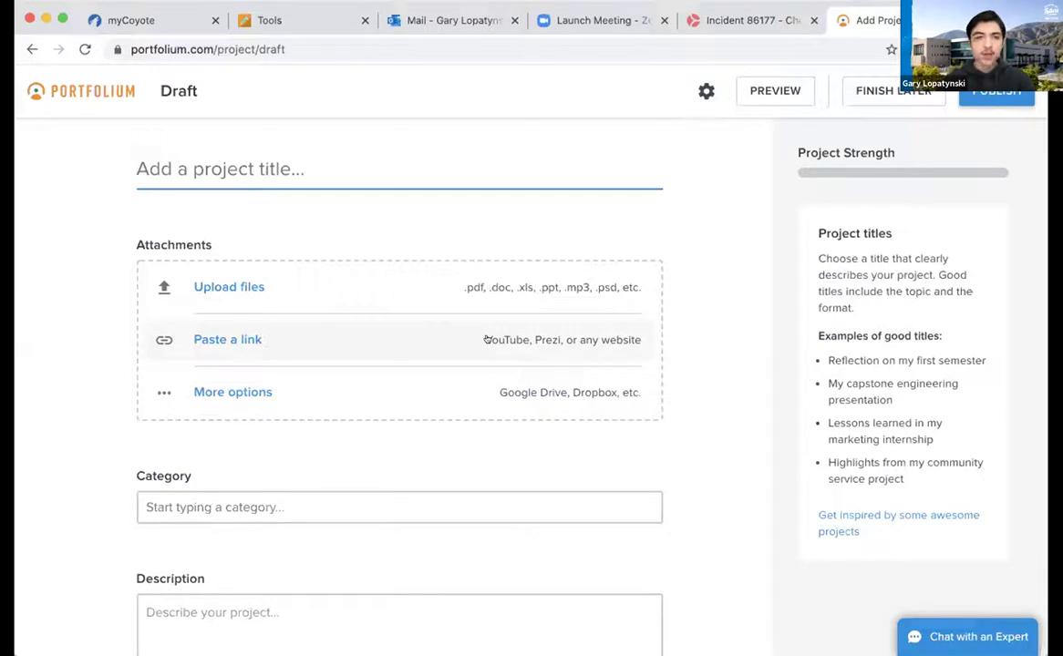
left_click(391, 393)
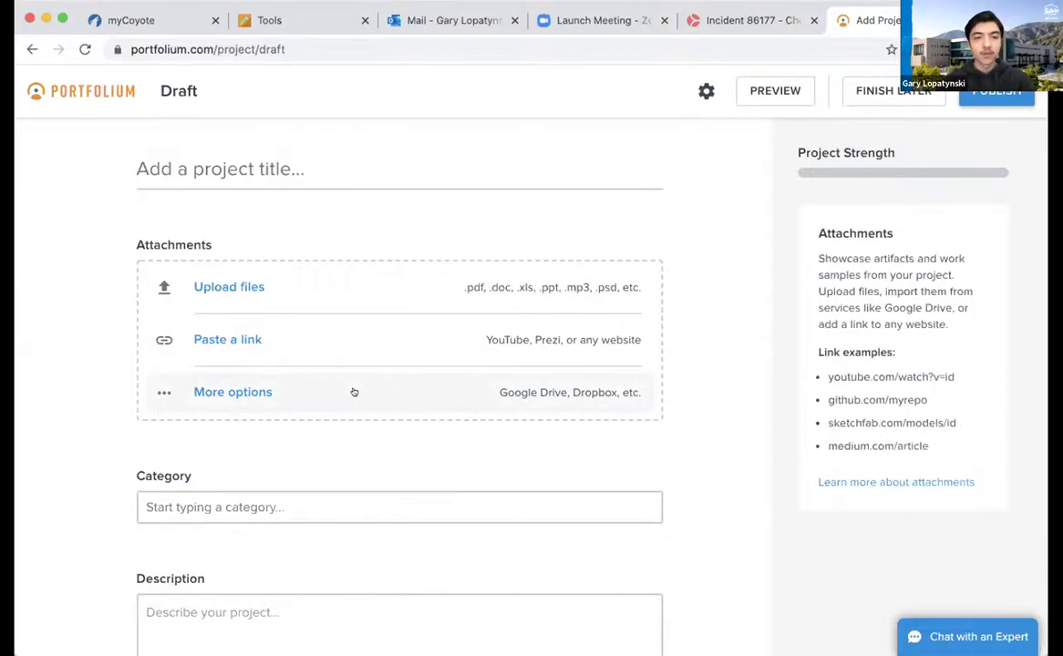
left_click(266, 393)
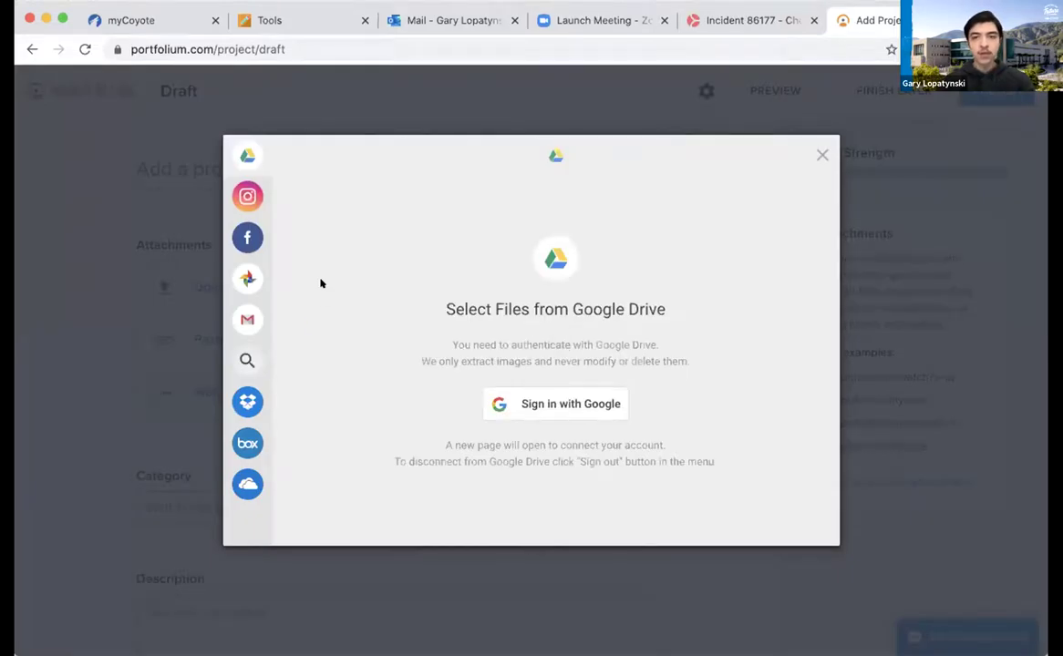
mouse_move(247, 155)
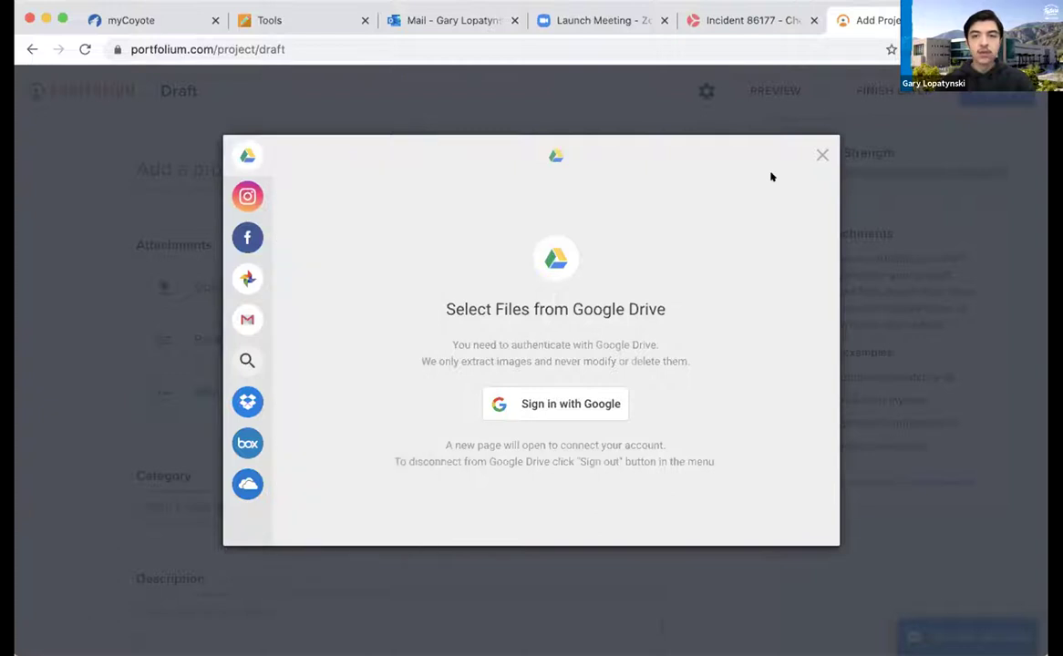
left_click(820, 155)
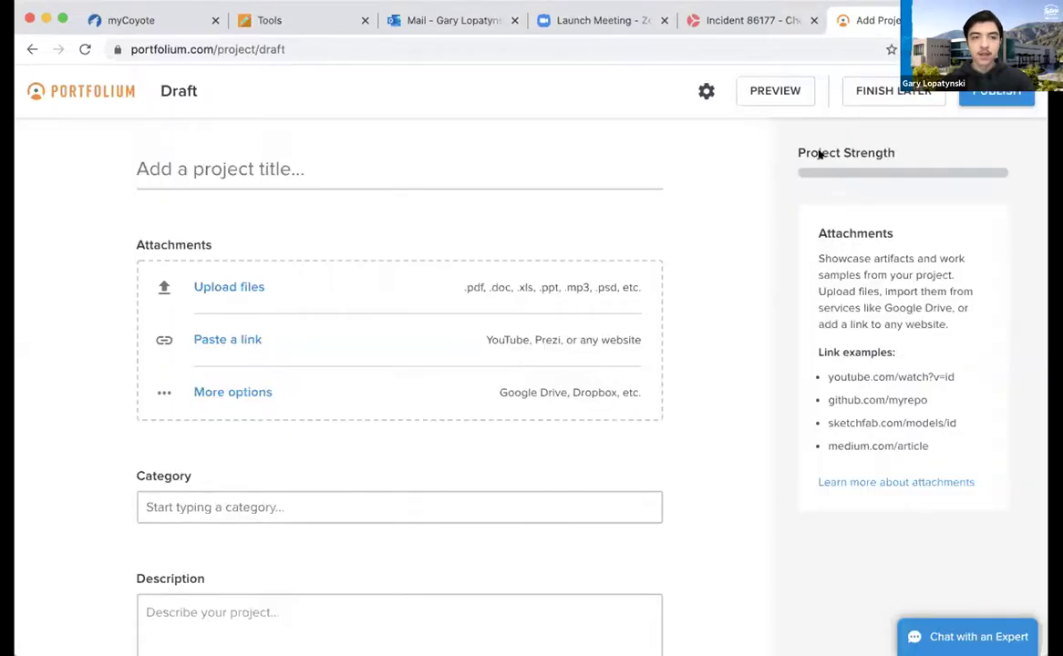
scroll(688, 244, "down", 2)
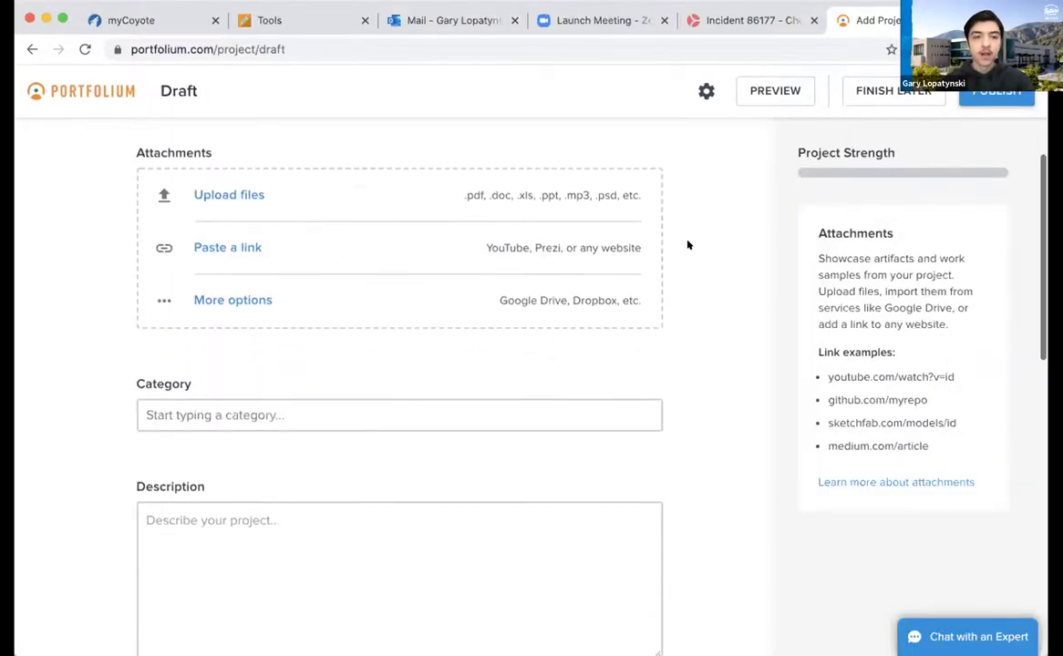
scroll(547, 274, "down", 2)
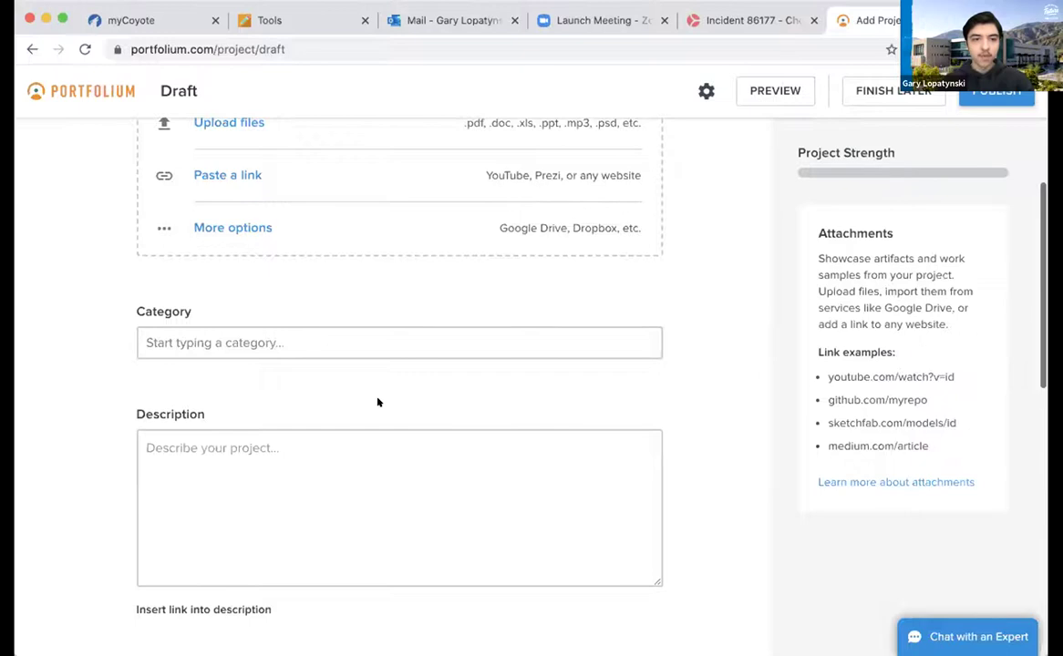
scroll(310, 407, "down", 2)
scroll(310, 478, "down", 5)
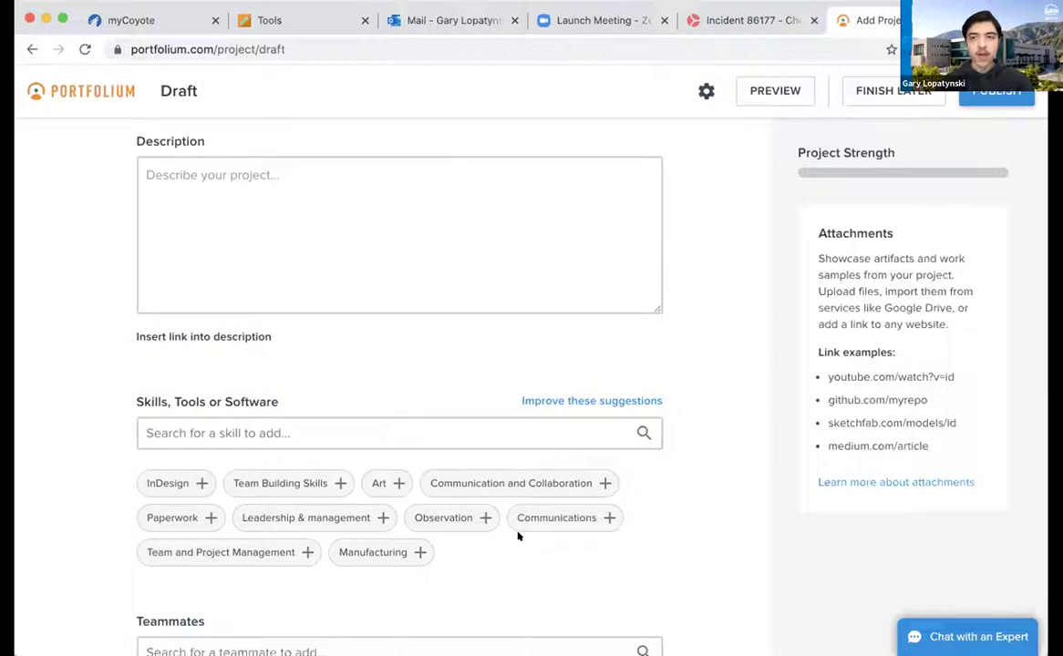
left_click(412, 429)
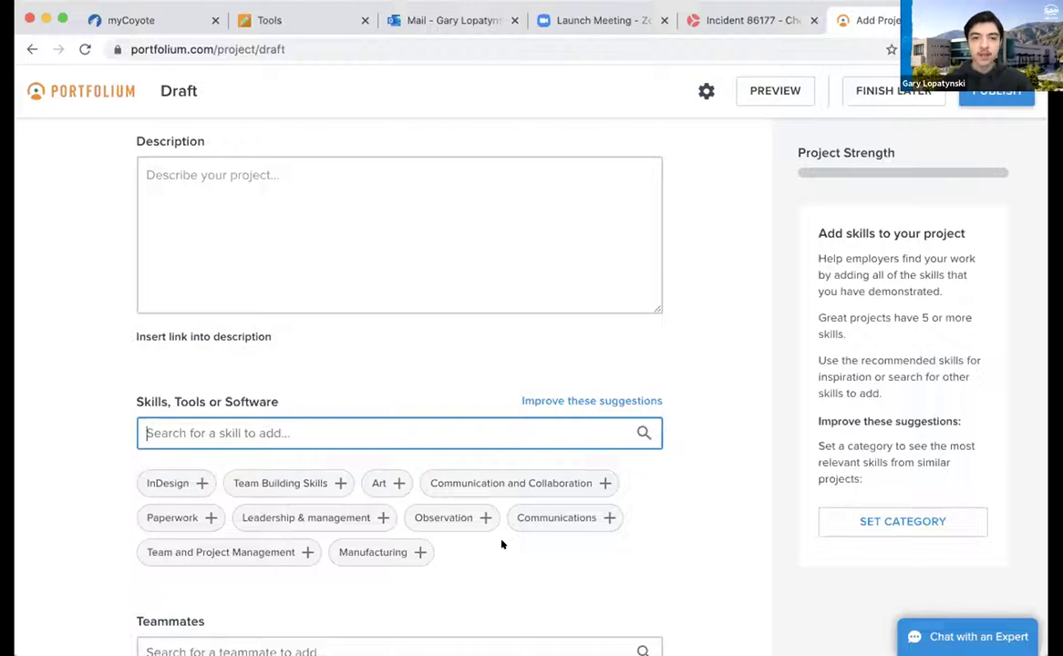
scroll(500, 538, "down", 4)
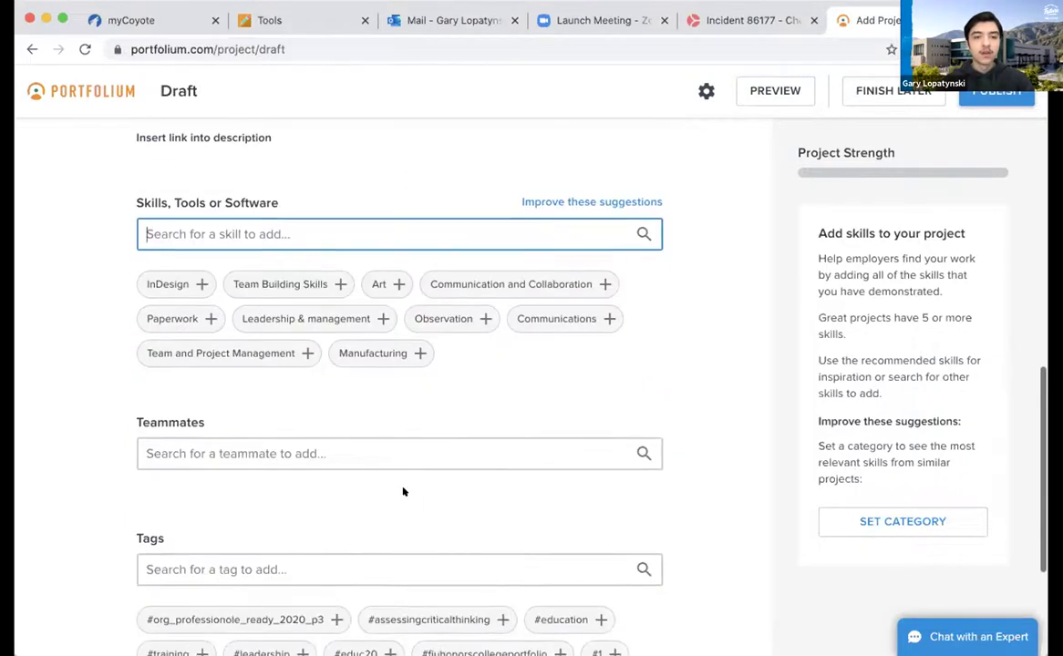
left_click(258, 446)
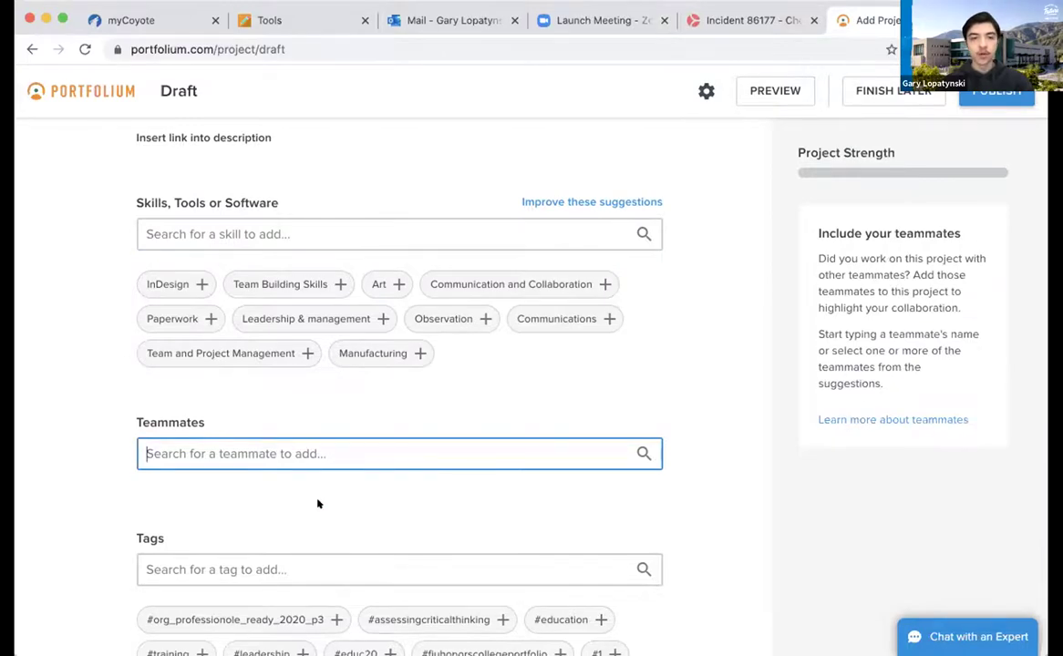
scroll(318, 504, "down", 4)
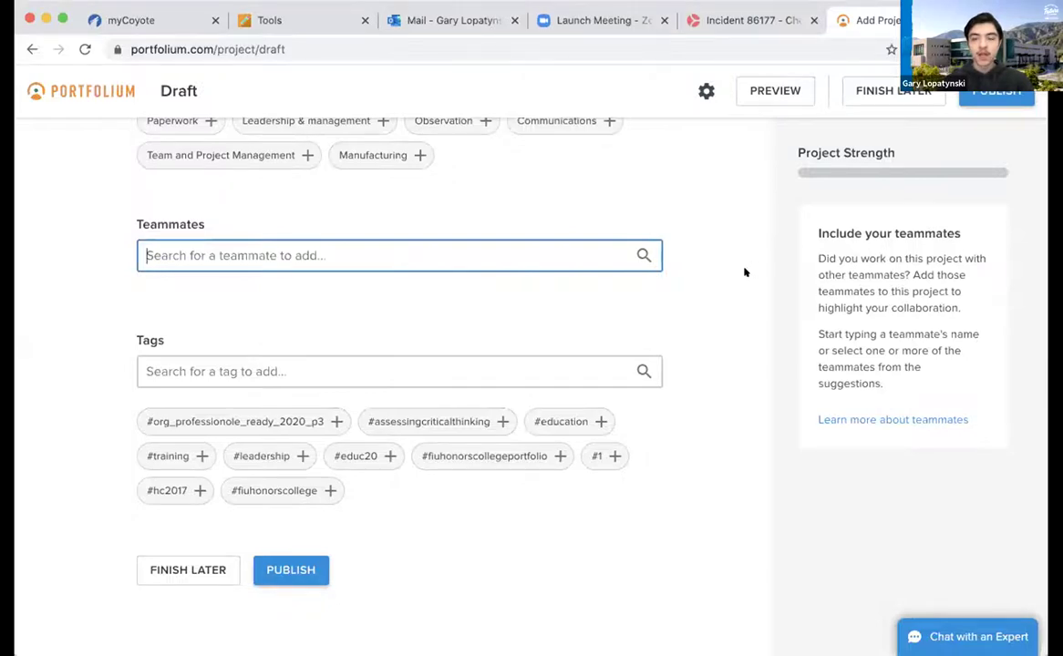
scroll(743, 272, "up", 10)
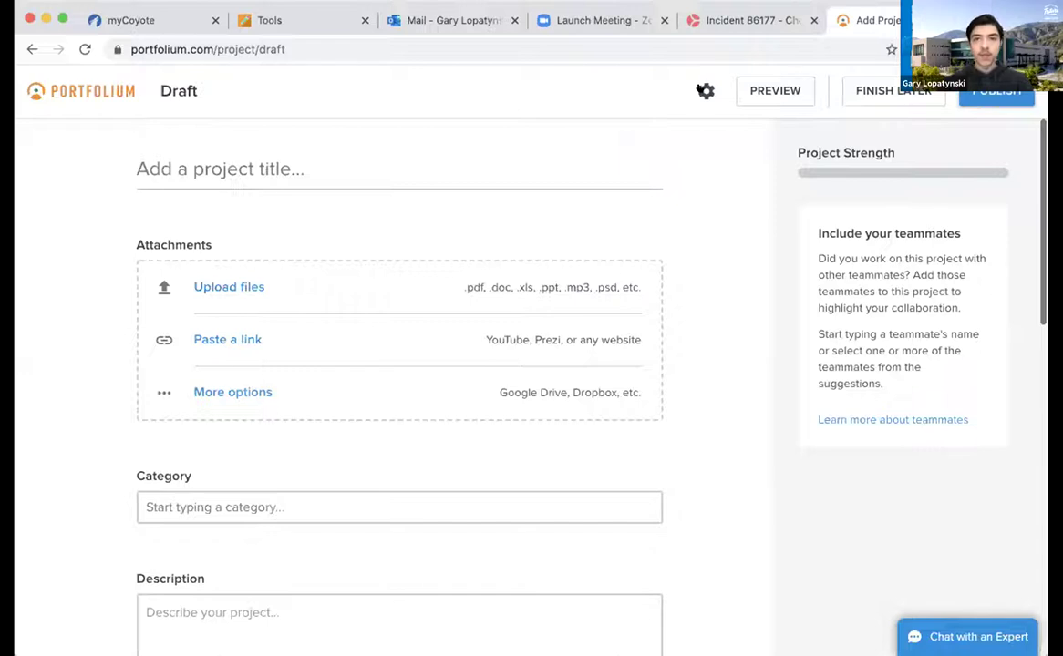
Review the project's visibility and comment settings unchanged, then return to the Portfolio cards
left_click(705, 90)
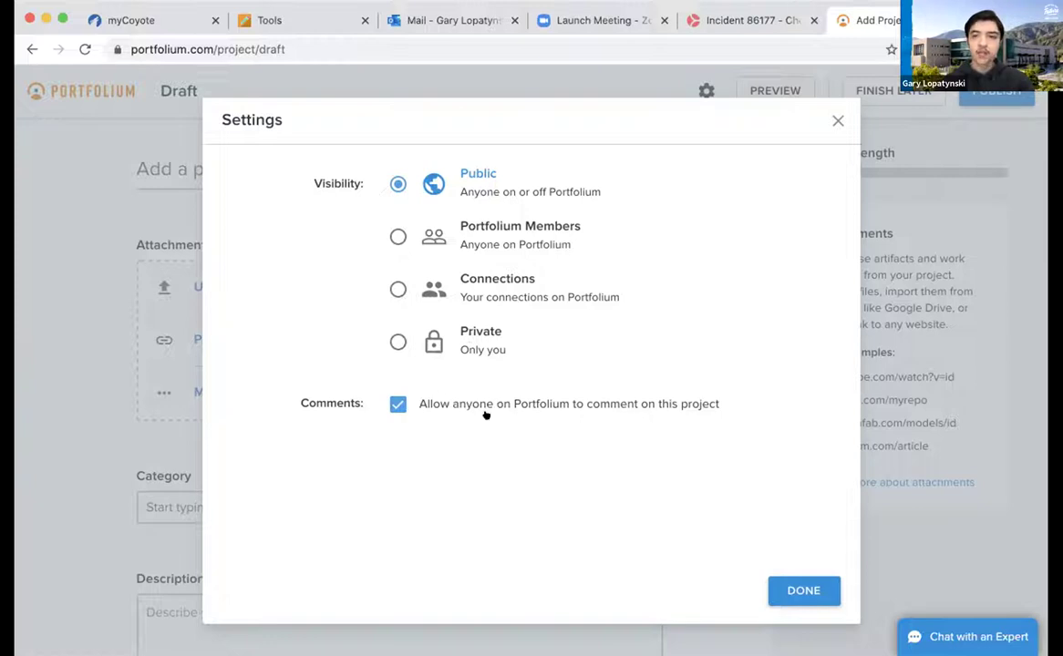
left_click(835, 117)
scroll(690, 308, "down", 2)
scroll(690, 308, "up", 3)
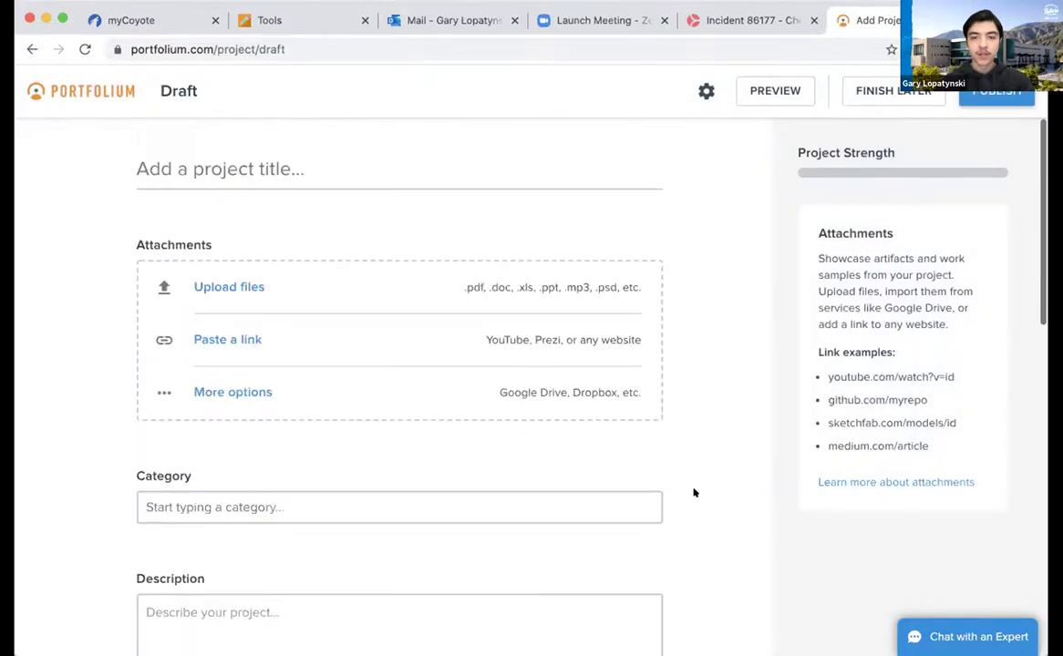
scroll(693, 493, "down", 10)
scroll(693, 493, "up", 10)
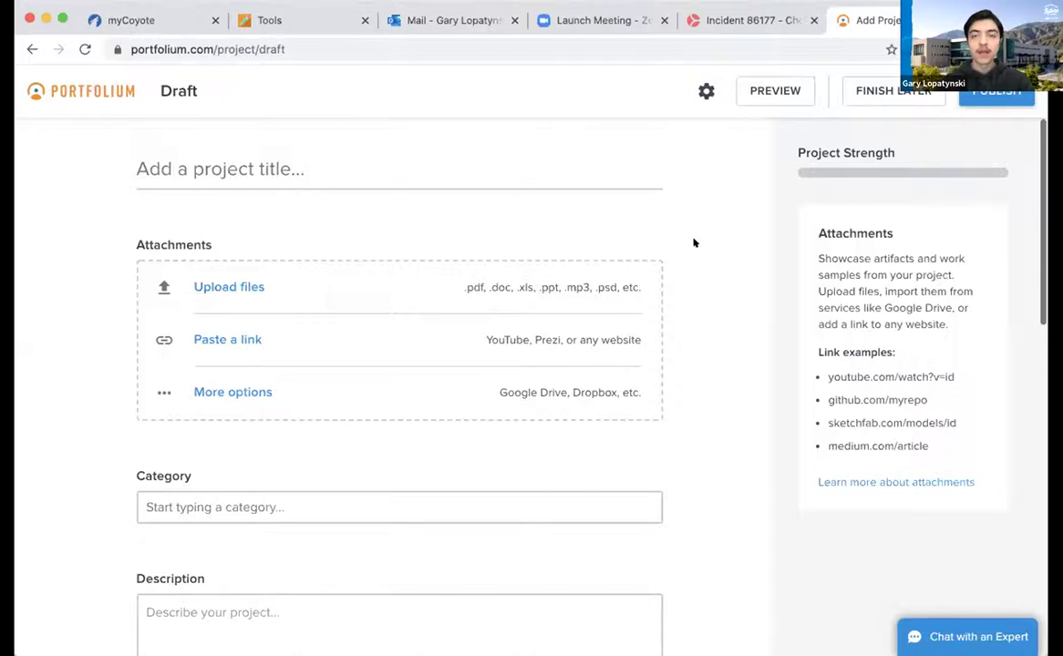
left_click(31, 50)
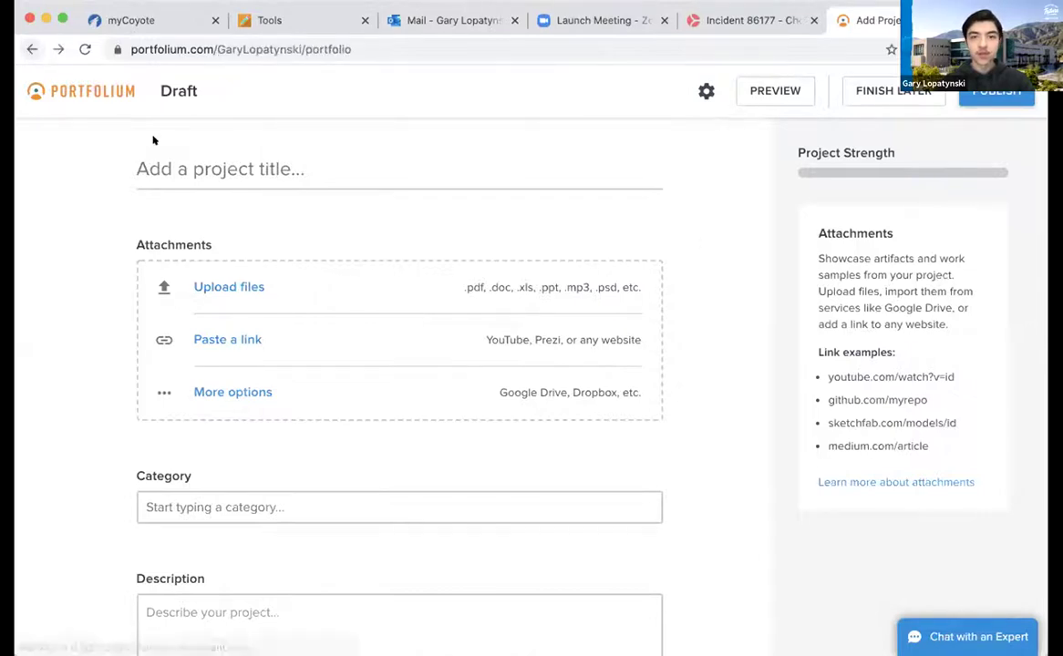
scroll(375, 498, "down", 2)
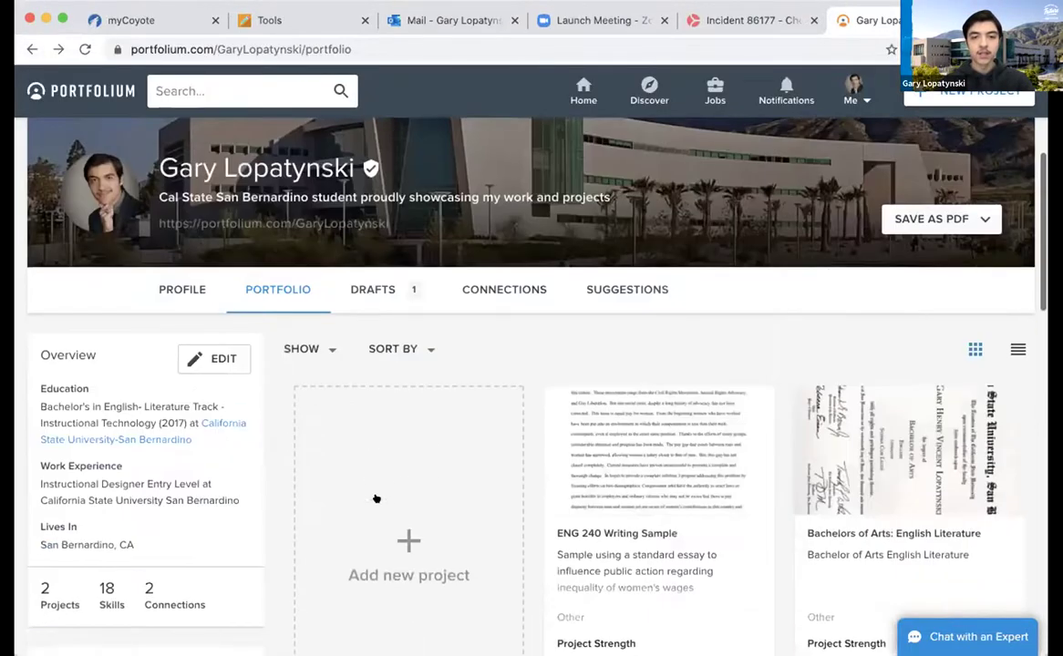
Open the Untitled Work draft from DRAFTS and inspect its attachment details without changes
left_click(381, 275)
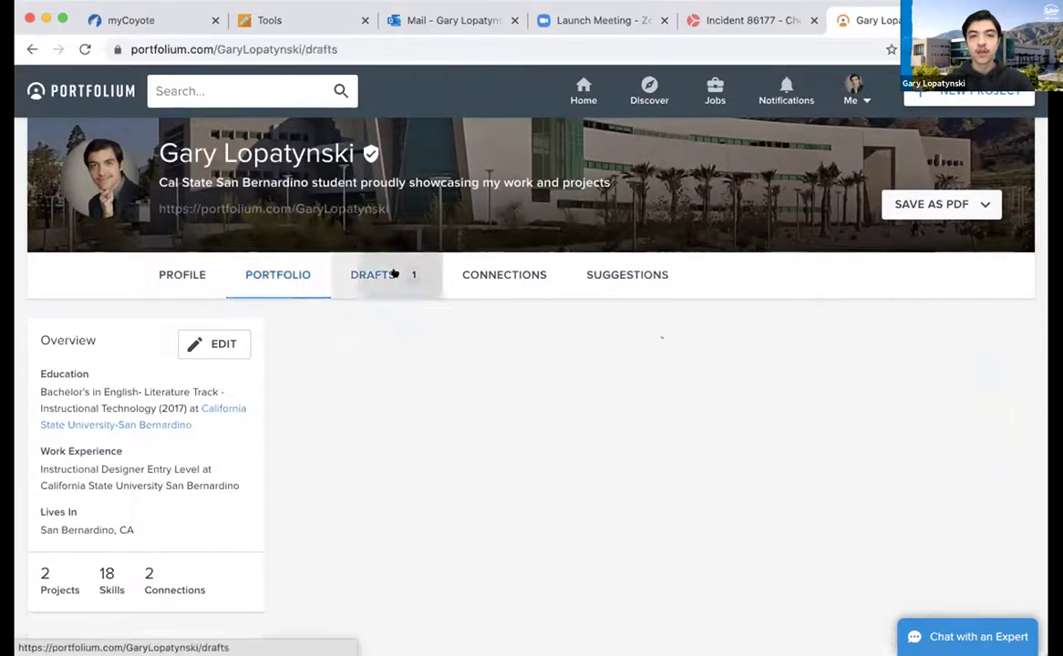
left_click(340, 408)
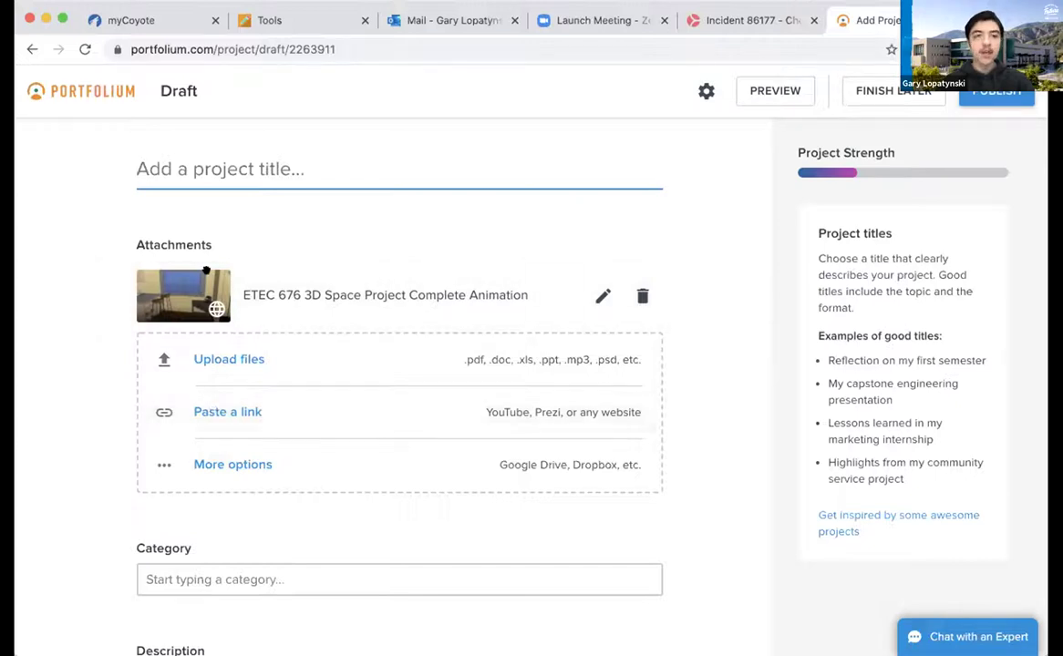
left_click(183, 284)
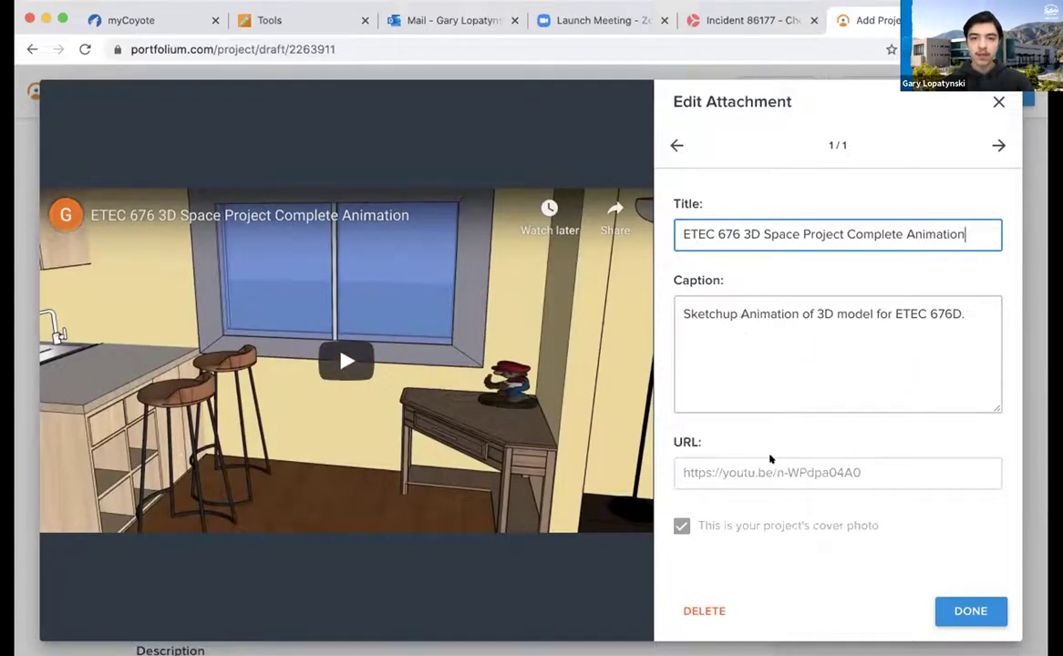
left_click(998, 103)
Look over the draft's fields and save it with Finish Later
scroll(666, 418, "down", 2)
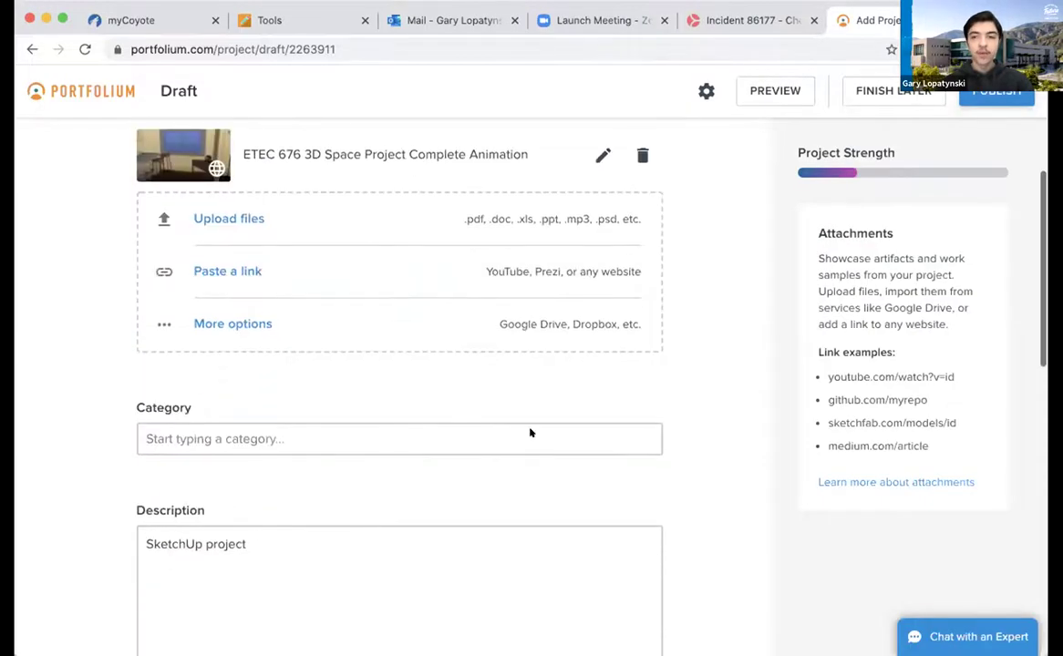
scroll(713, 469, "down", 5)
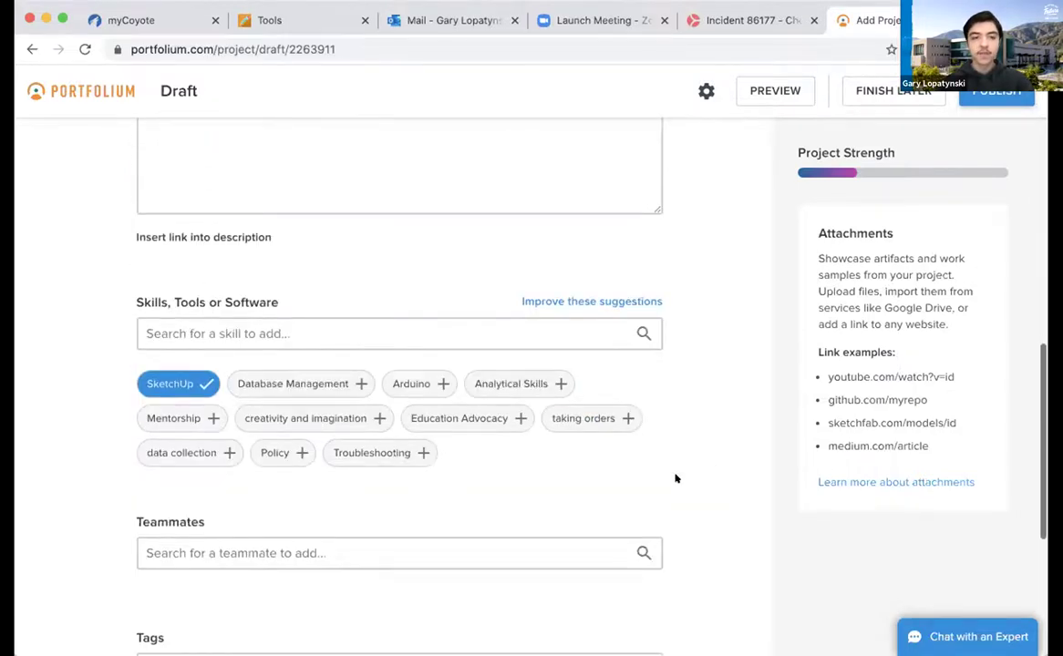
scroll(676, 477, "down", 2)
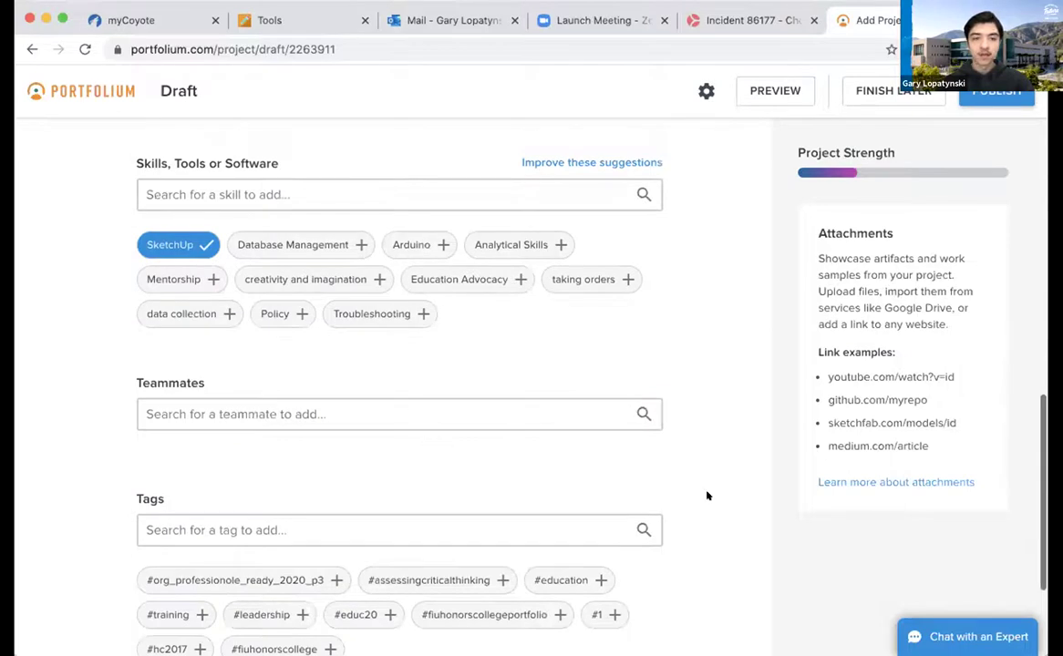
scroll(707, 548, "down", 1)
scroll(708, 549, "up", 10)
scroll(705, 548, "down", 11)
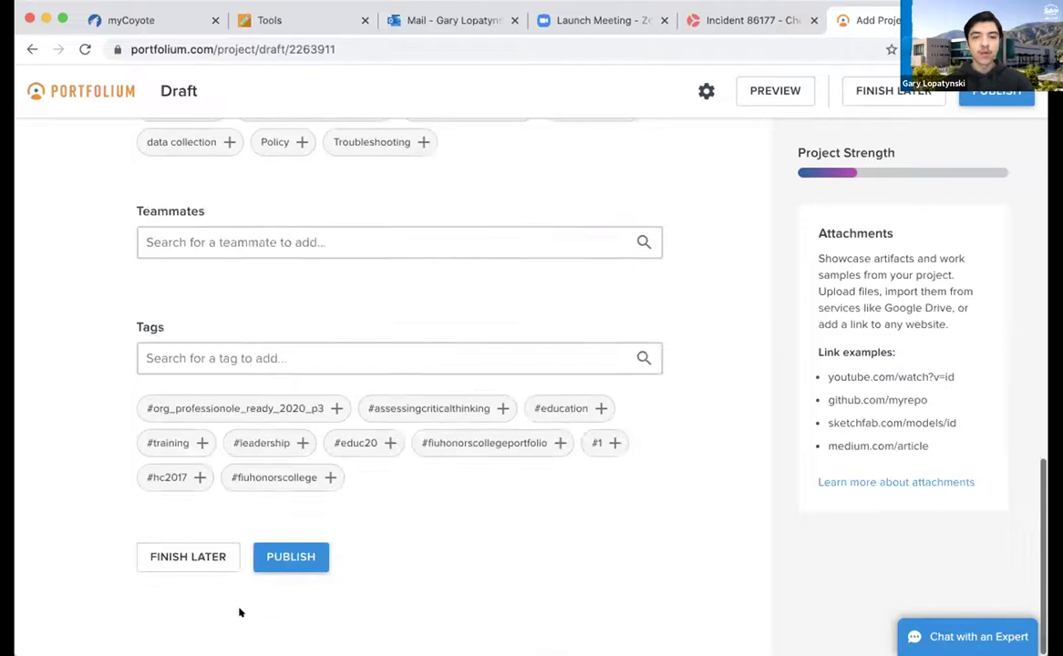
left_click(201, 558)
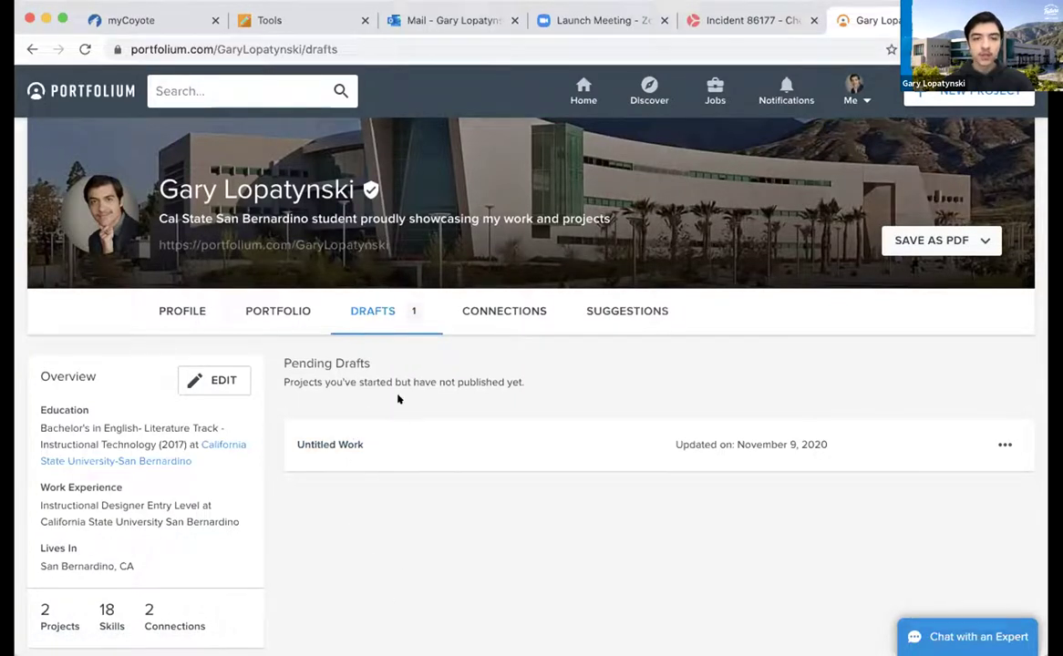
scroll(436, 503, "down", 3)
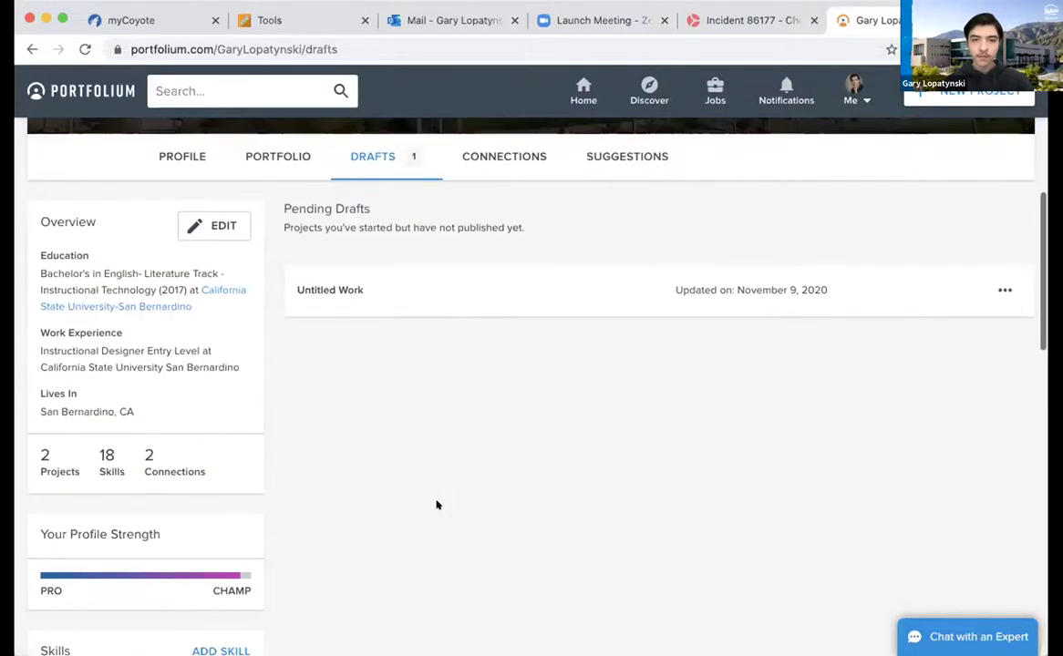
scroll(437, 503, "up", 2)
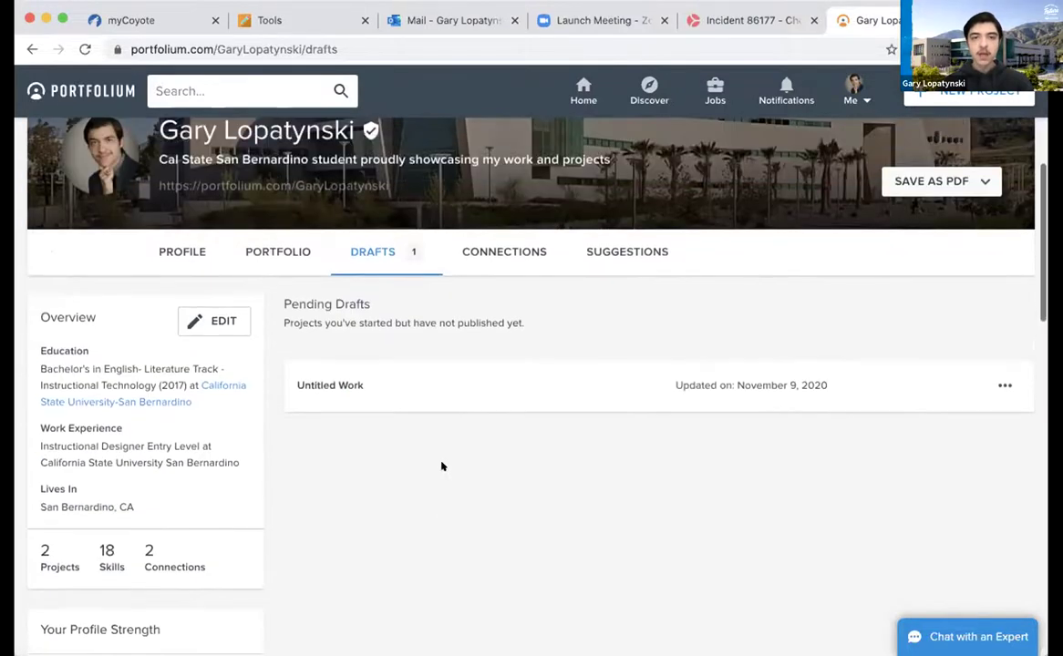
Show the CONNECTIONS tab and scroll through the Cal State San Bernardino connection cards
left_click(496, 257)
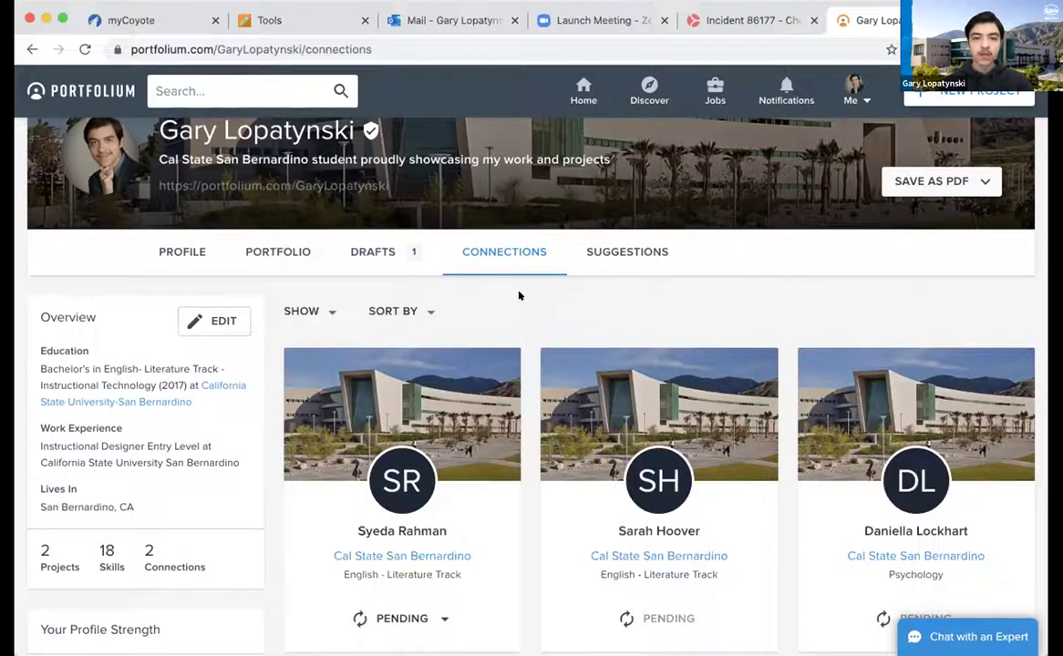
scroll(519, 295, "down", 1)
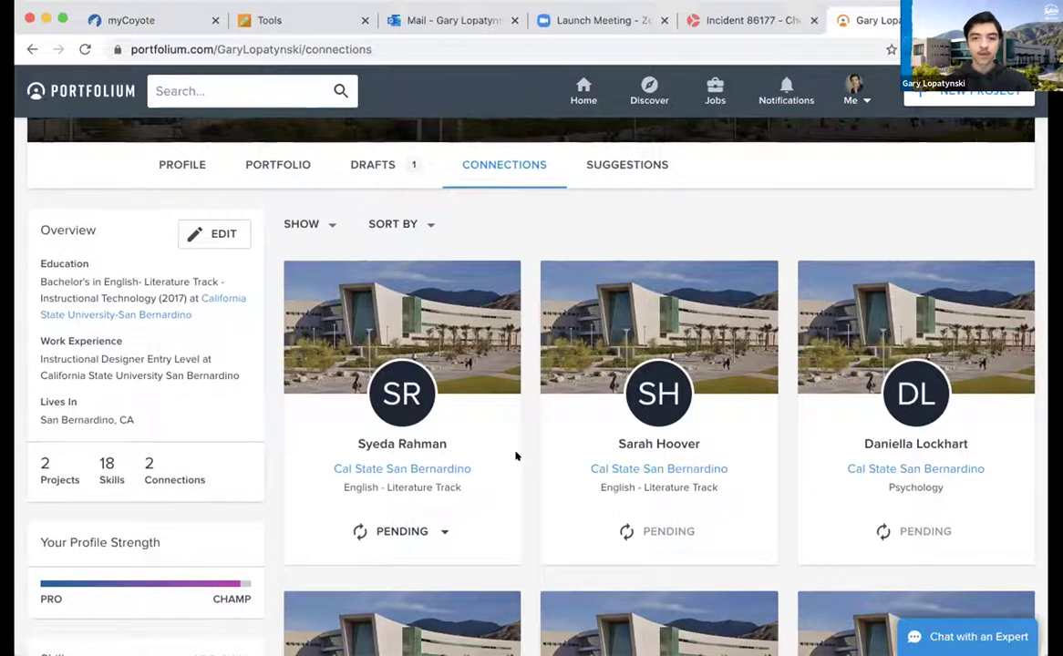
scroll(515, 456, "down", 2)
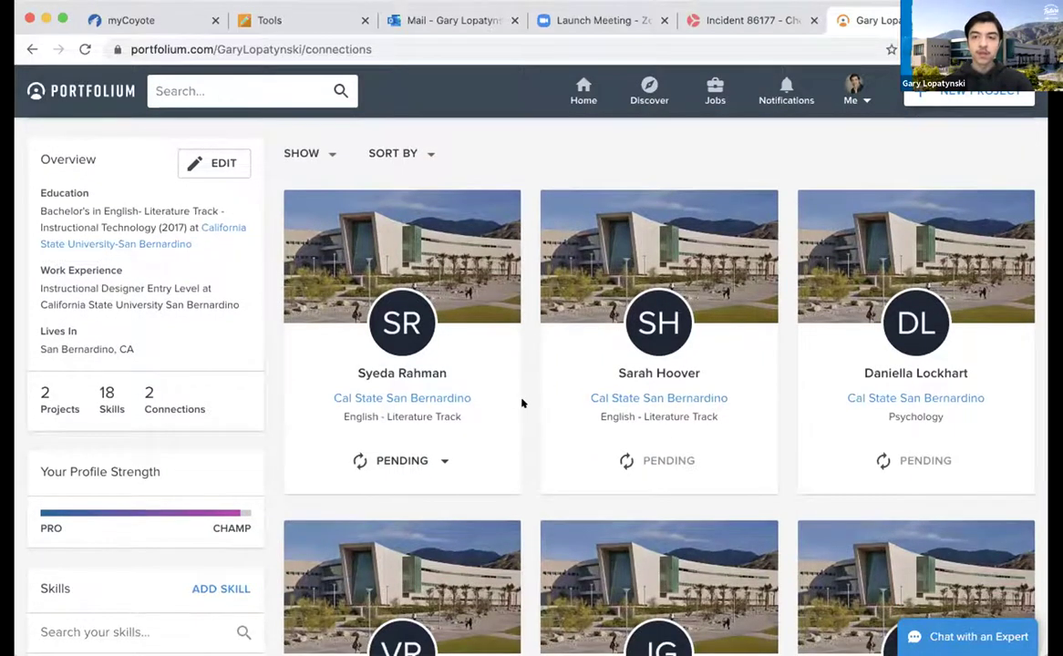
scroll(522, 403, "down", 1)
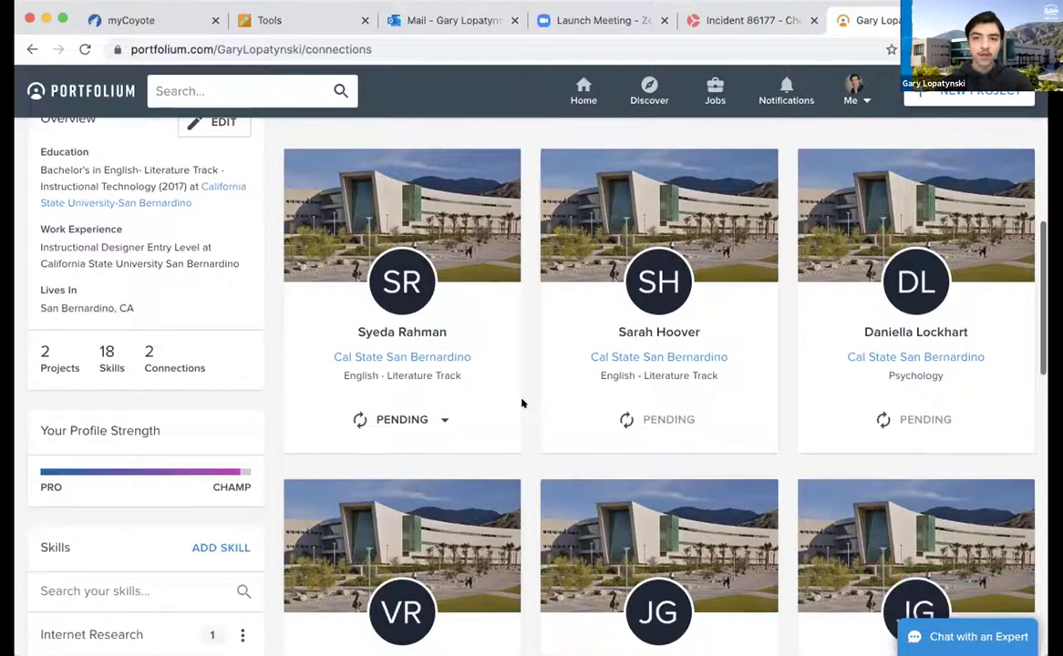
scroll(523, 403, "down", 5)
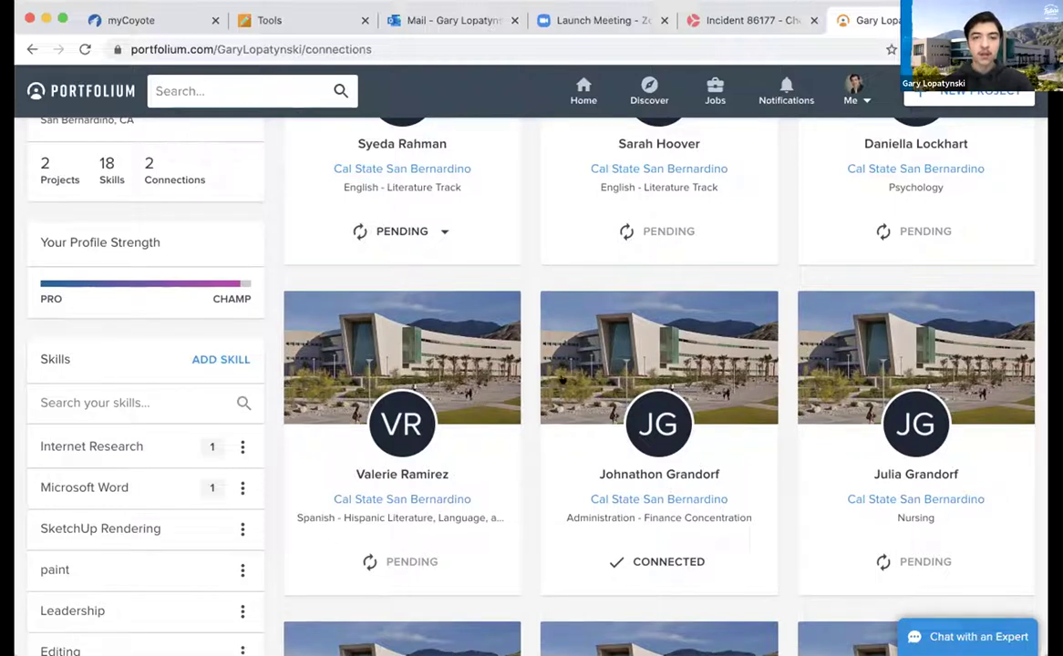
scroll(527, 282, "up", 2)
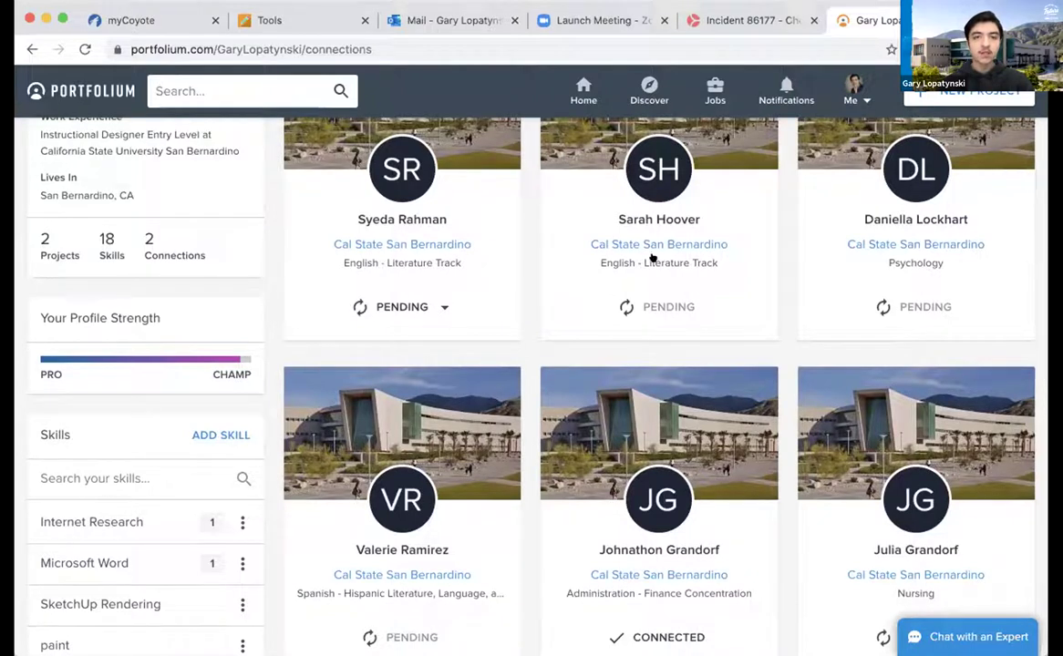
Check a pending request's accept or deny choices and dismiss them
left_click(428, 309)
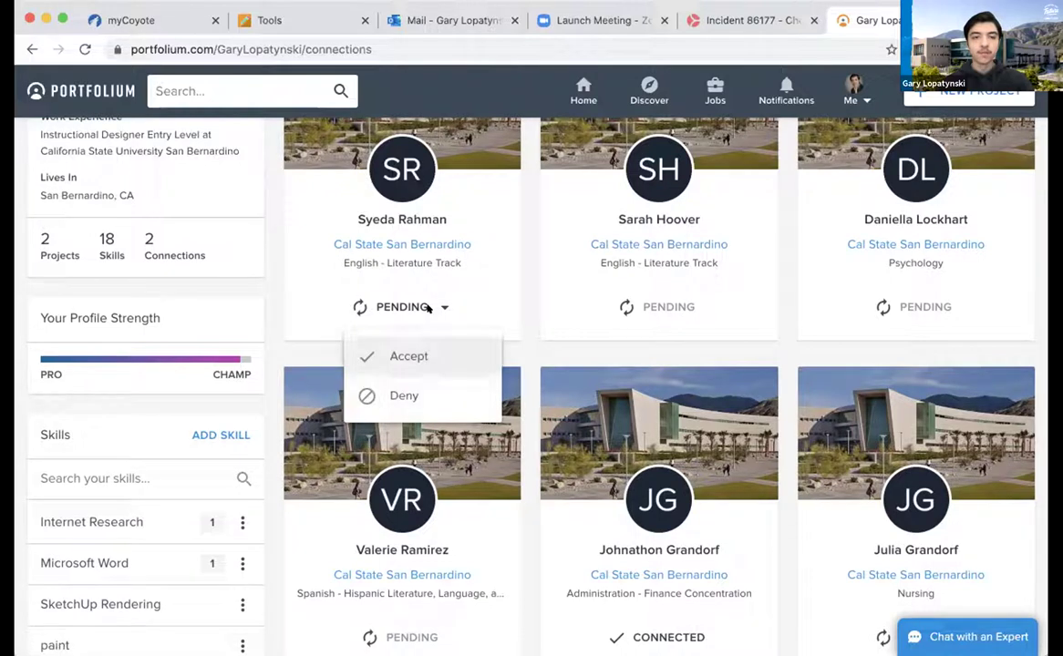
left_click(530, 323)
scroll(530, 323, "up", 5)
scroll(529, 323, "down", 2)
scroll(529, 323, "down", 12)
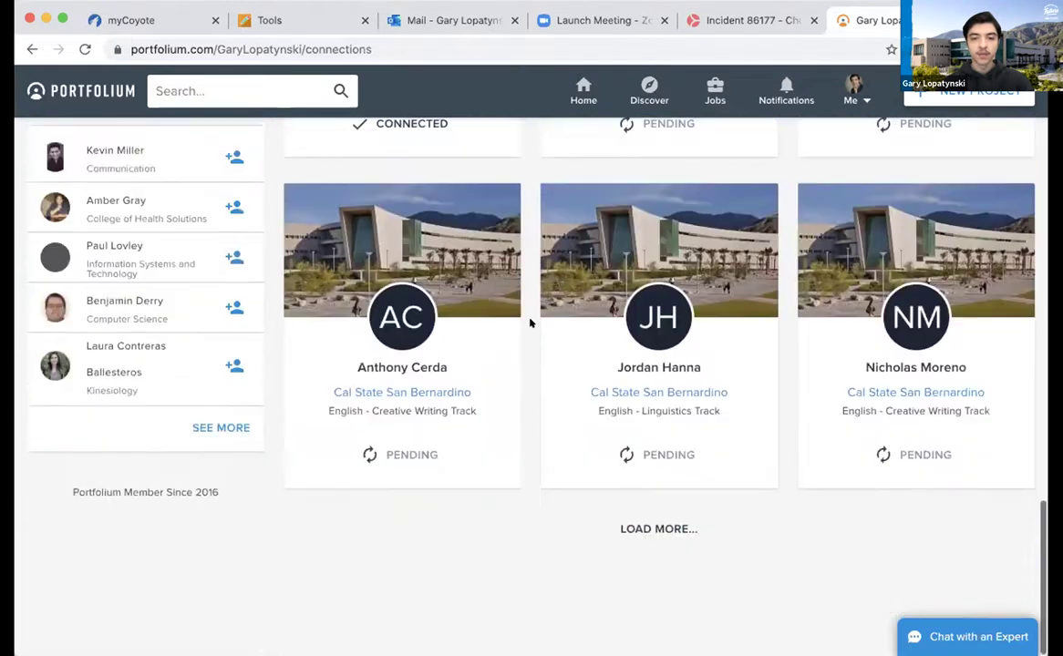
Load more connection cards and browse the extended list
left_click(639, 528)
scroll(517, 507, "down", 5)
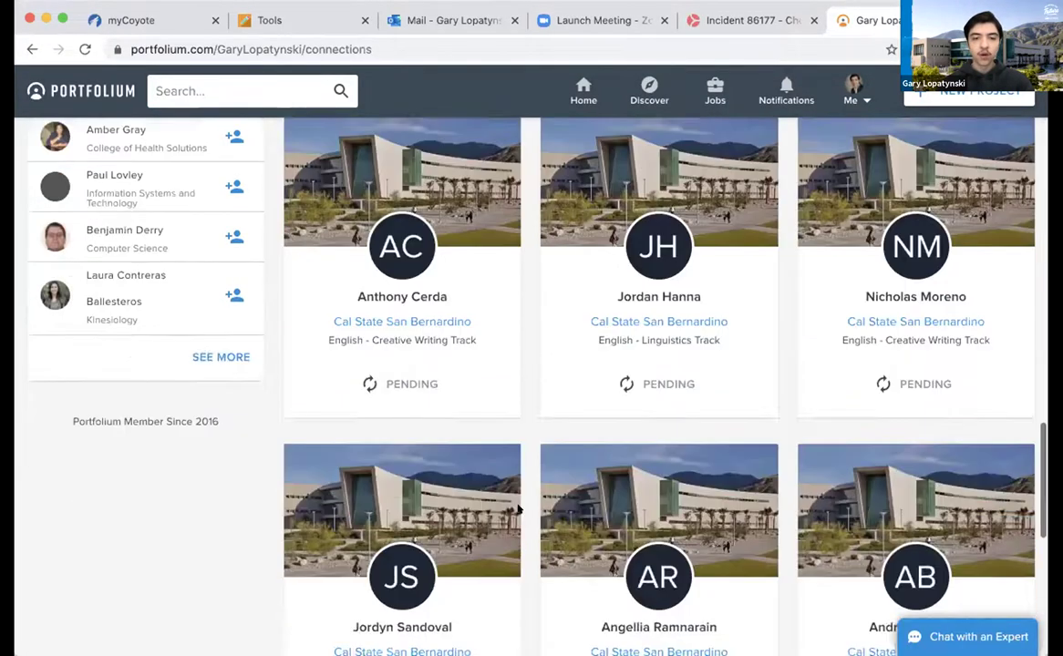
scroll(517, 508, "up", 1)
scroll(517, 508, "down", 4)
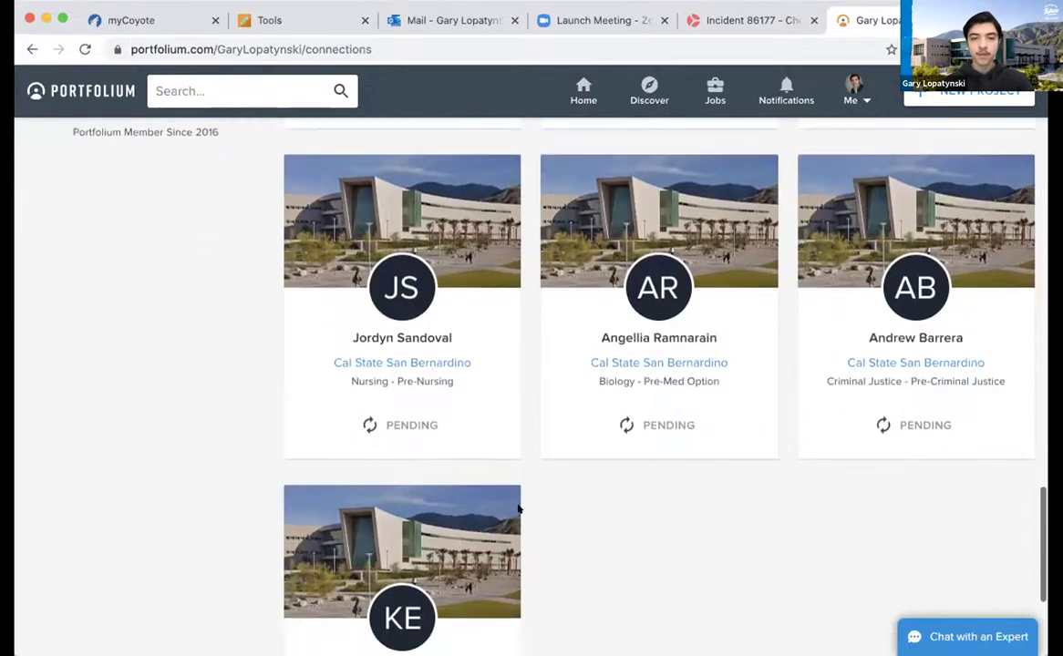
scroll(517, 509, "up", 20)
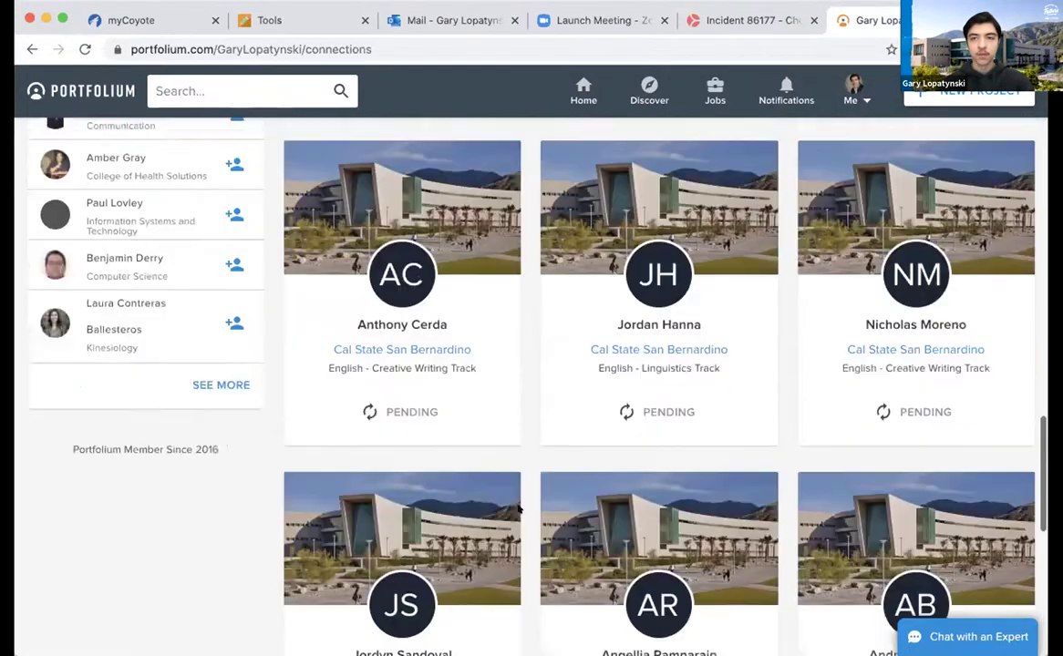
scroll(517, 509, "up", 3)
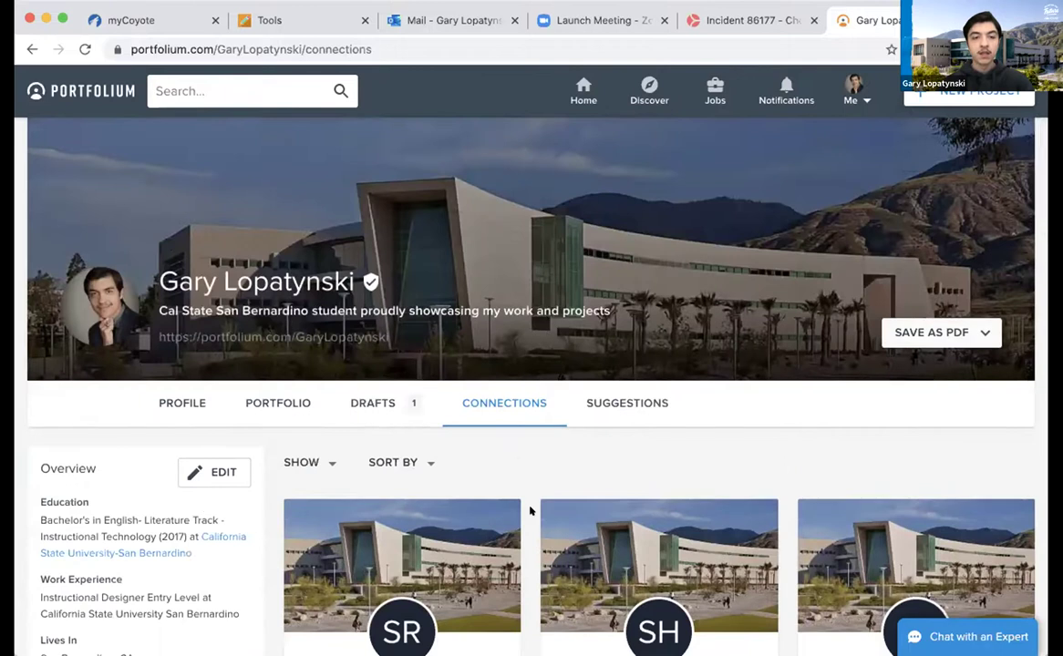
scroll(526, 506, "down", 1)
left_click(310, 356)
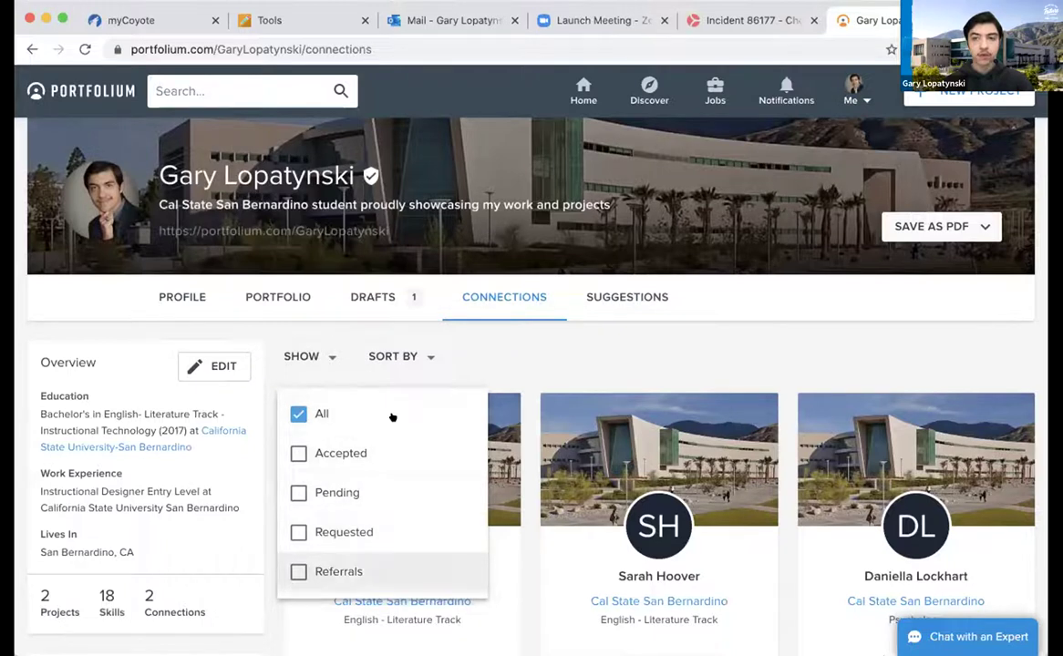
left_click(522, 337)
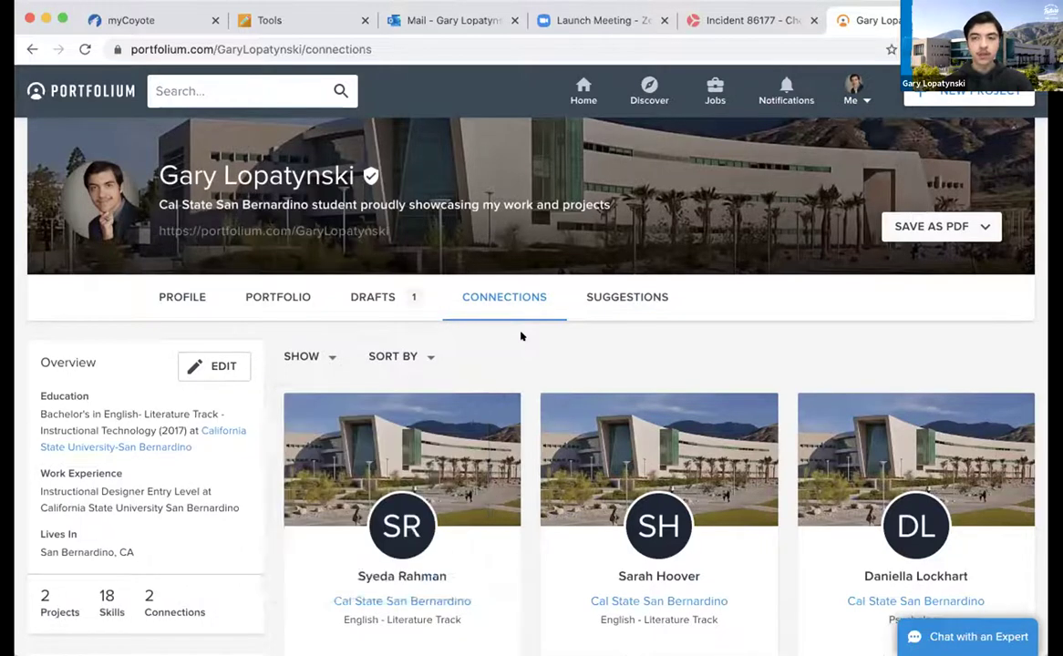
left_click(411, 353)
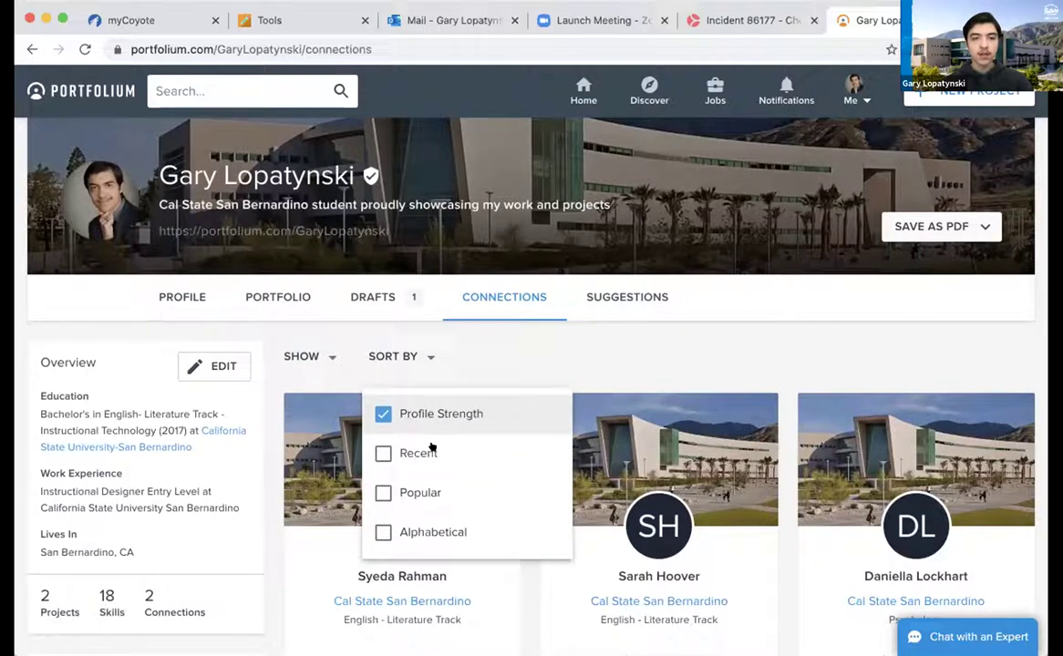
left_click(503, 339)
scroll(335, 188, "up", 1)
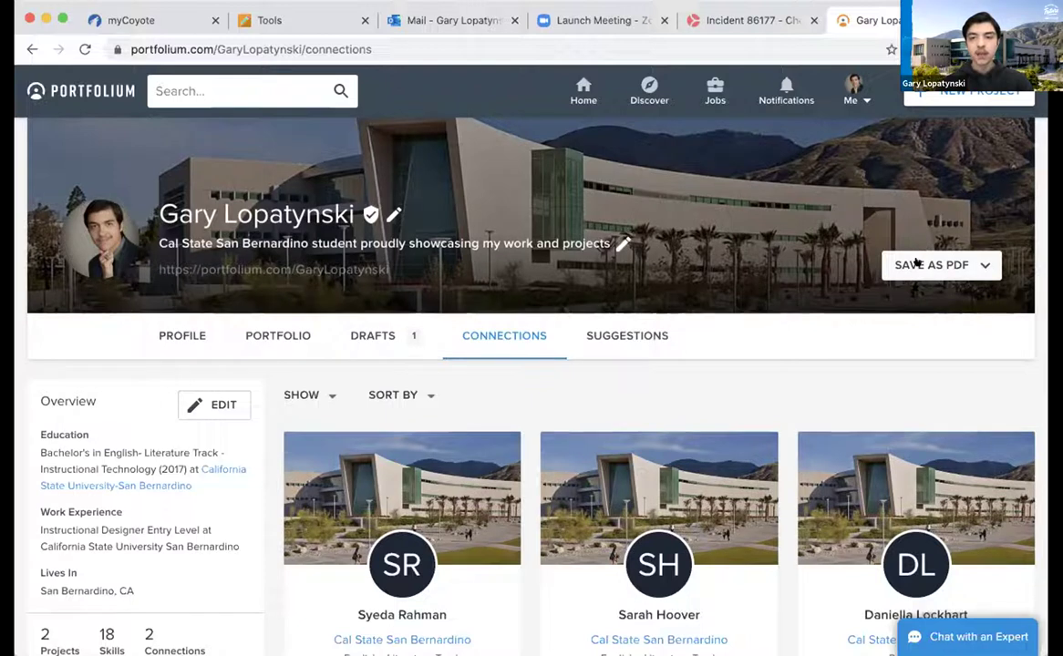
Save the profile as a Full Profile PDF and open the downloaded file
left_click(917, 264)
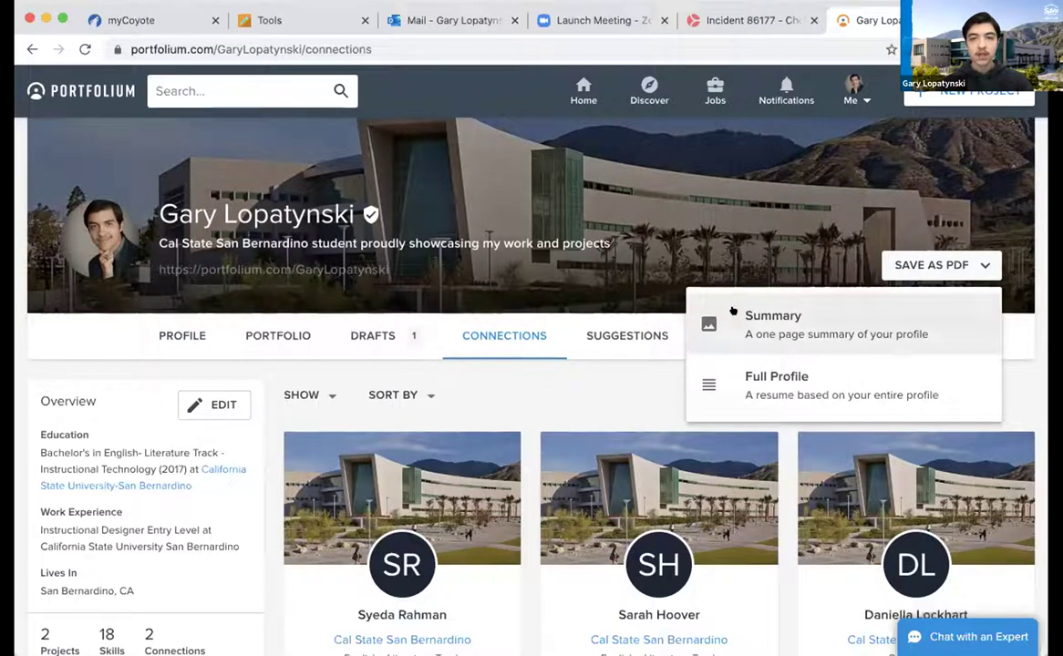
left_click(784, 376)
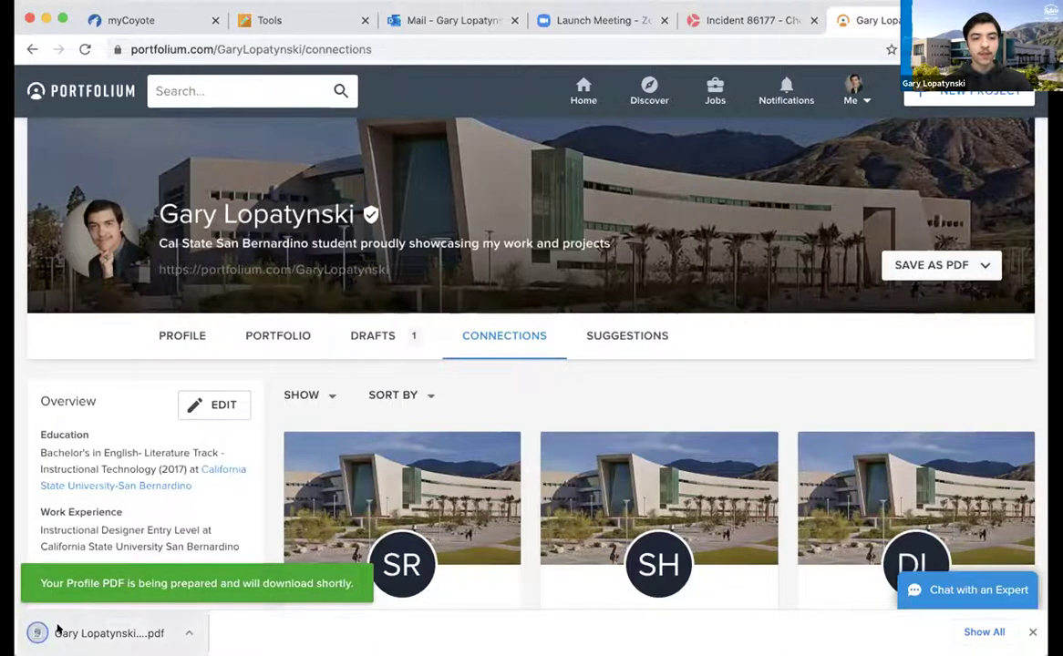
left_click(92, 633)
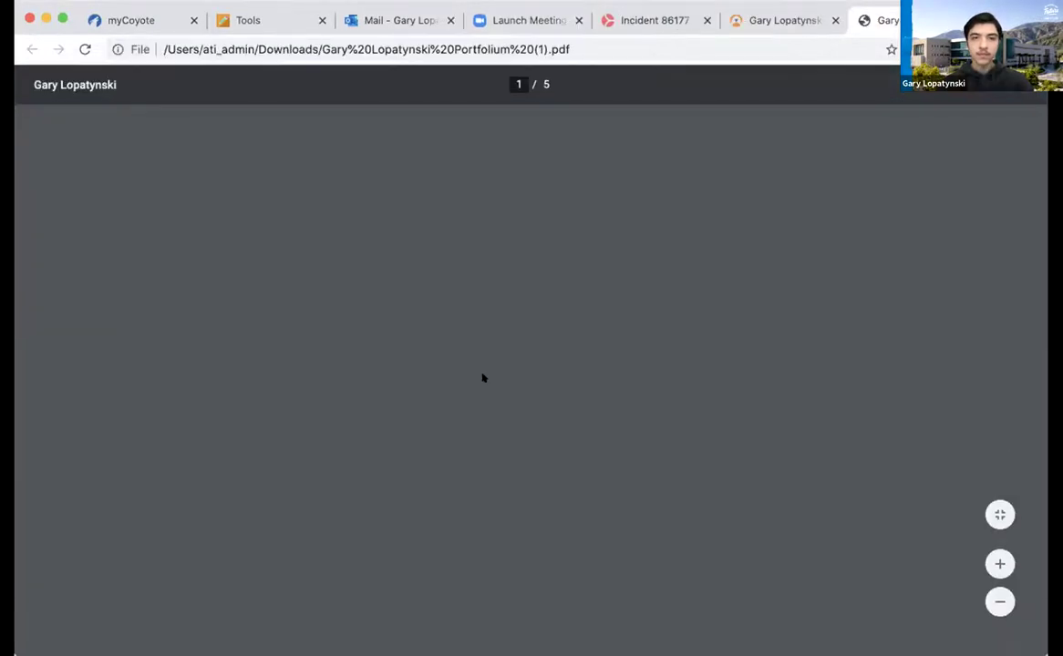
Scroll through the 5-page profile PDF, then close its tab with Cmd+W
scroll(483, 376, "down", 1)
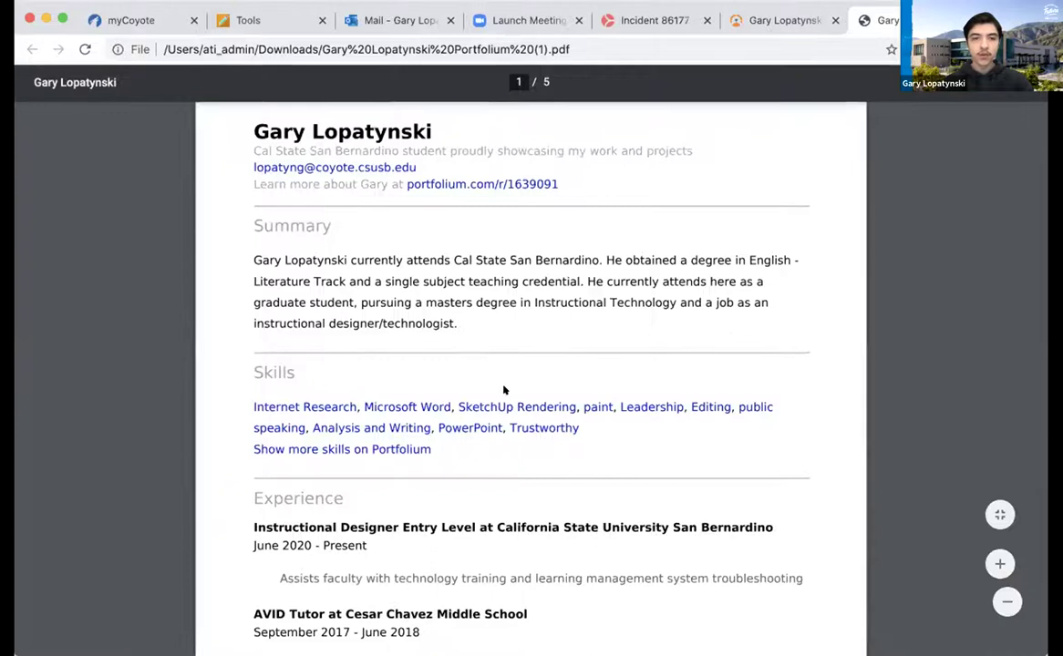
scroll(504, 391, "down", 2)
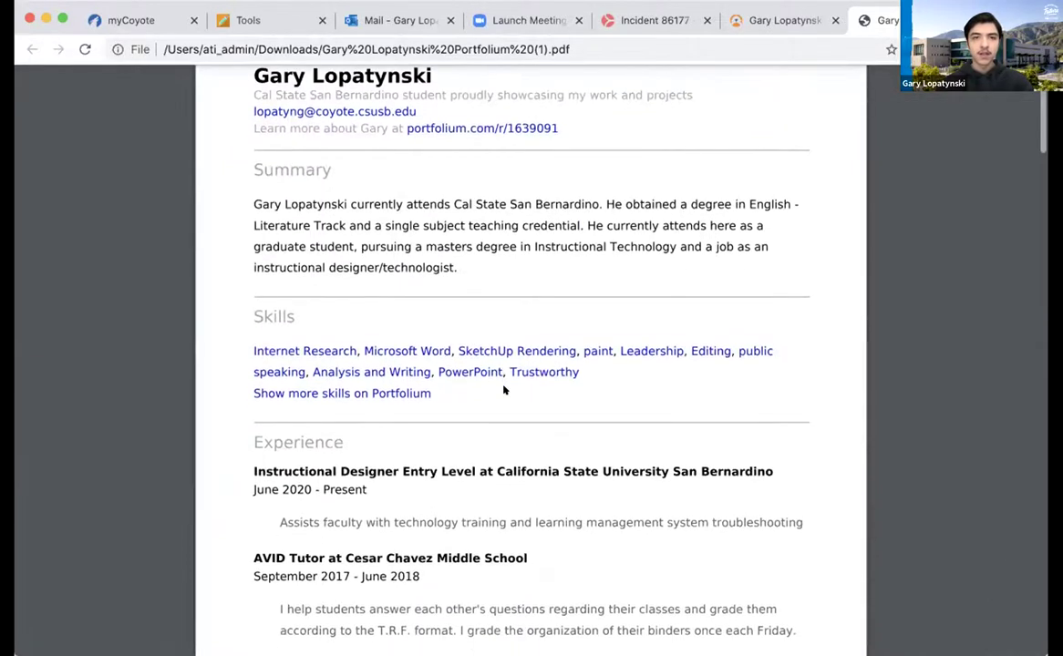
scroll(503, 390, "down", 3)
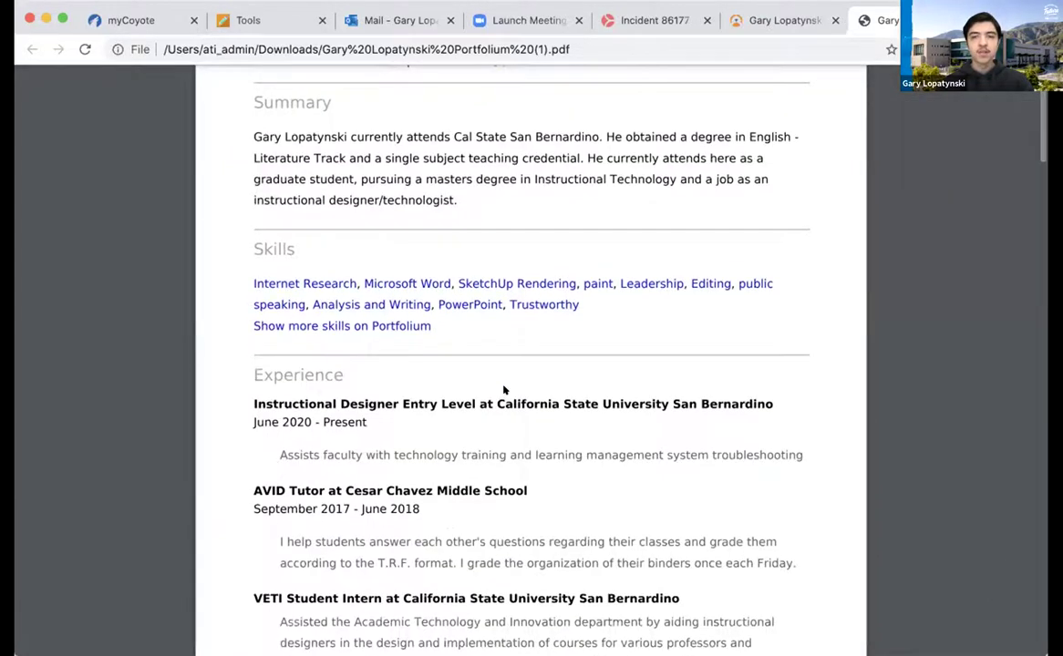
scroll(508, 445, "down", 8)
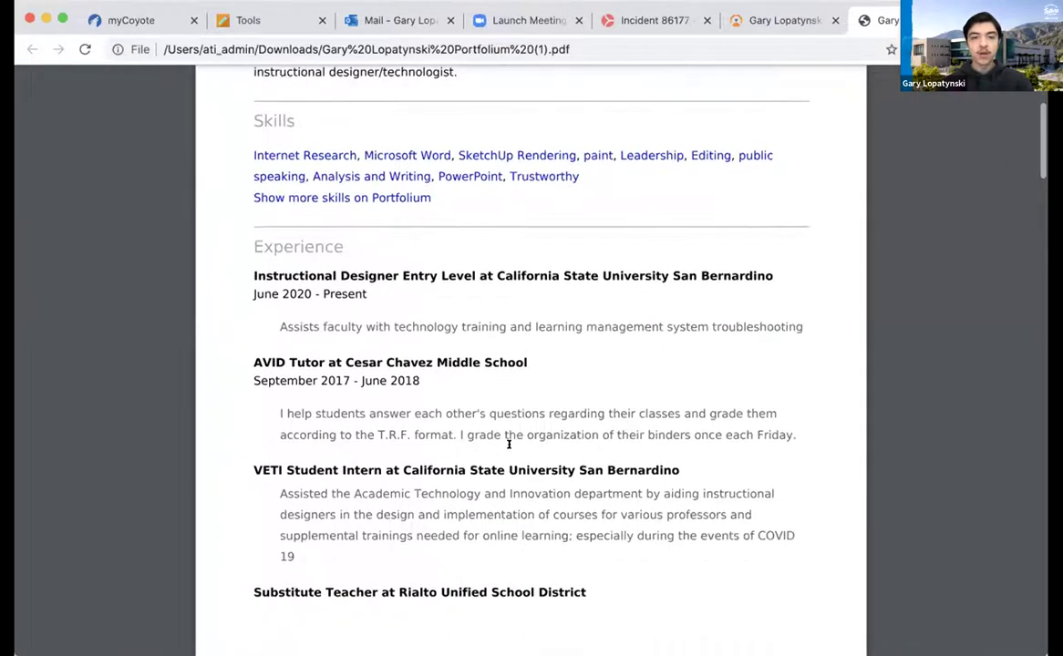
scroll(509, 445, "down", 20)
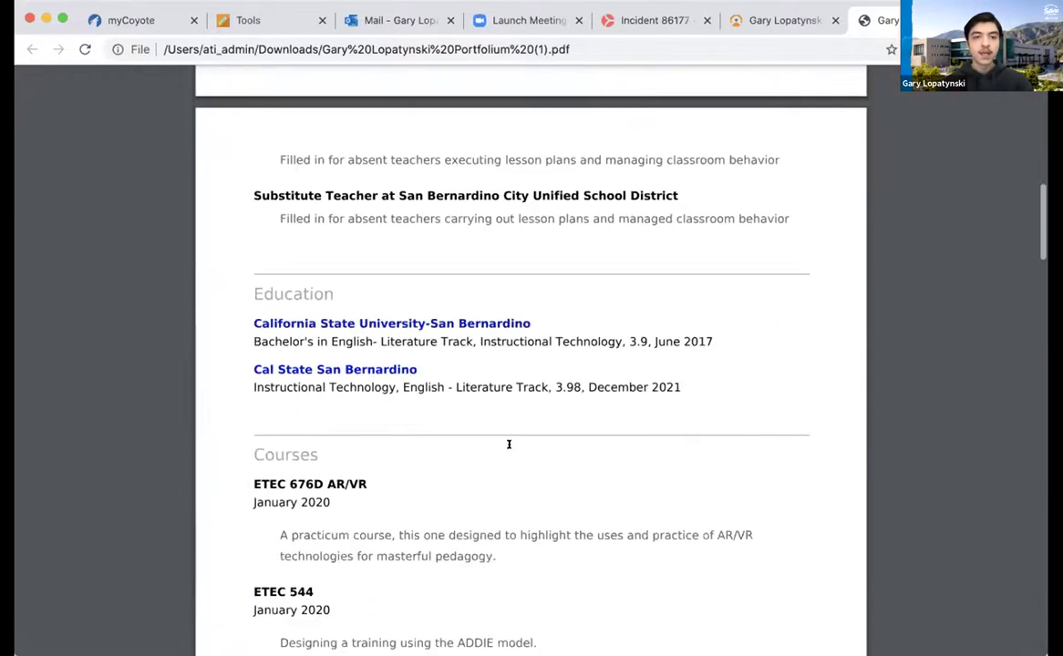
scroll(509, 444, "down", 20)
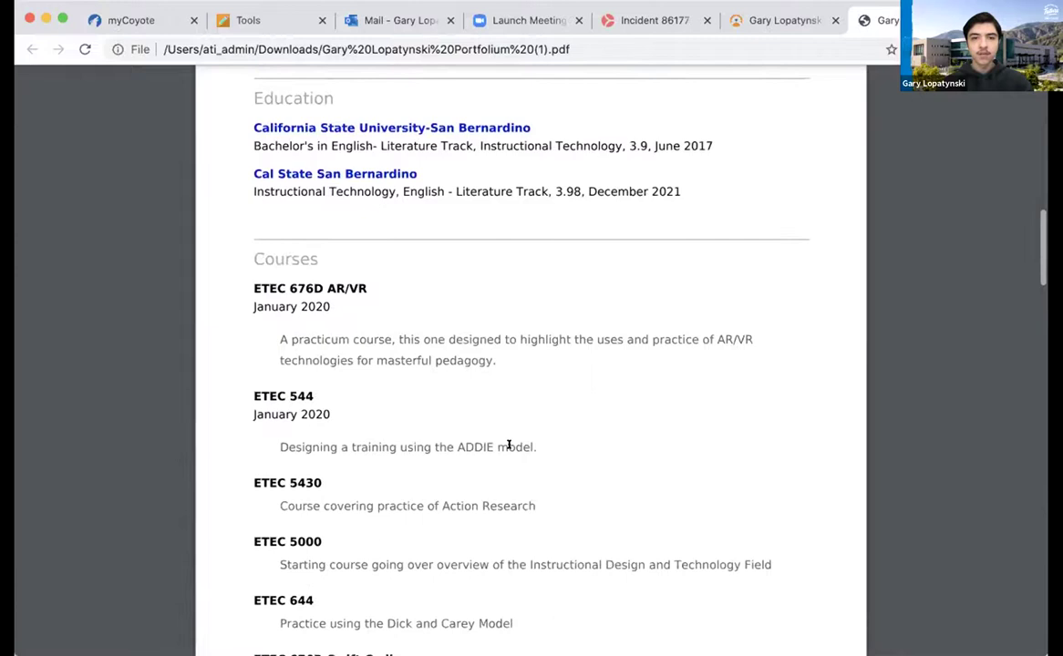
scroll(509, 444, "down", 15)
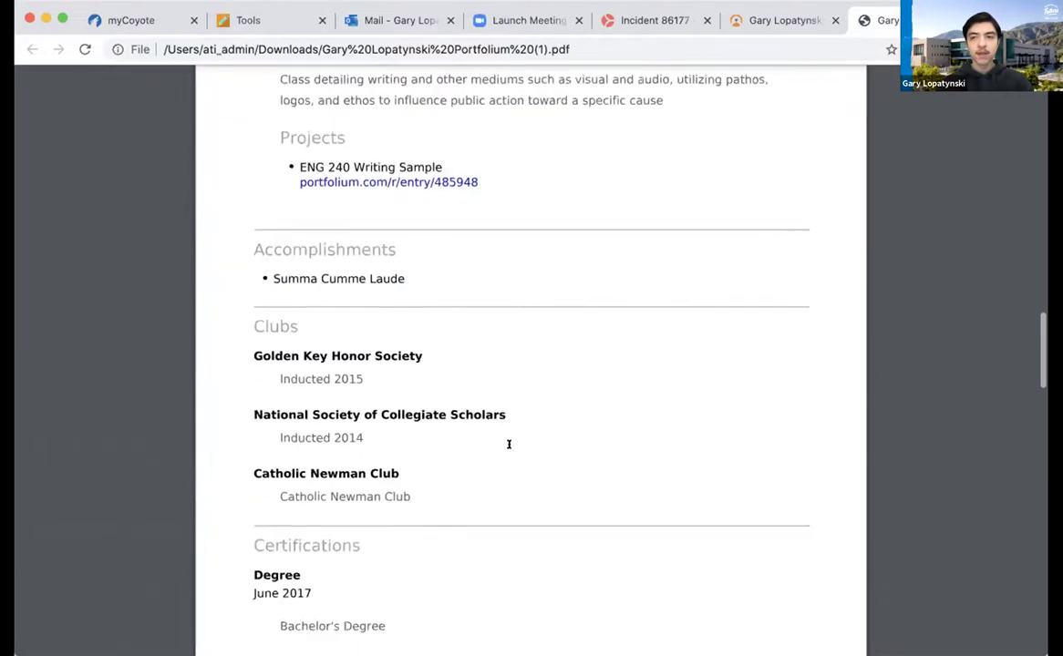
scroll(509, 444, "down", 5)
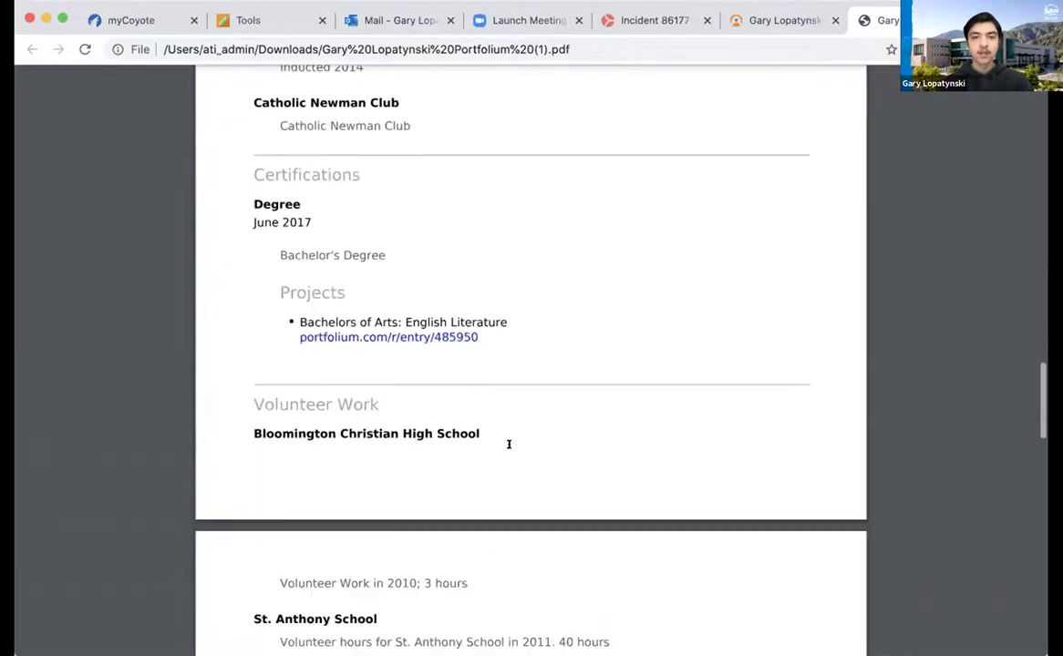
scroll(509, 444, "down", 4)
scroll(509, 444, "up", 20)
scroll(509, 444, "up", 20)
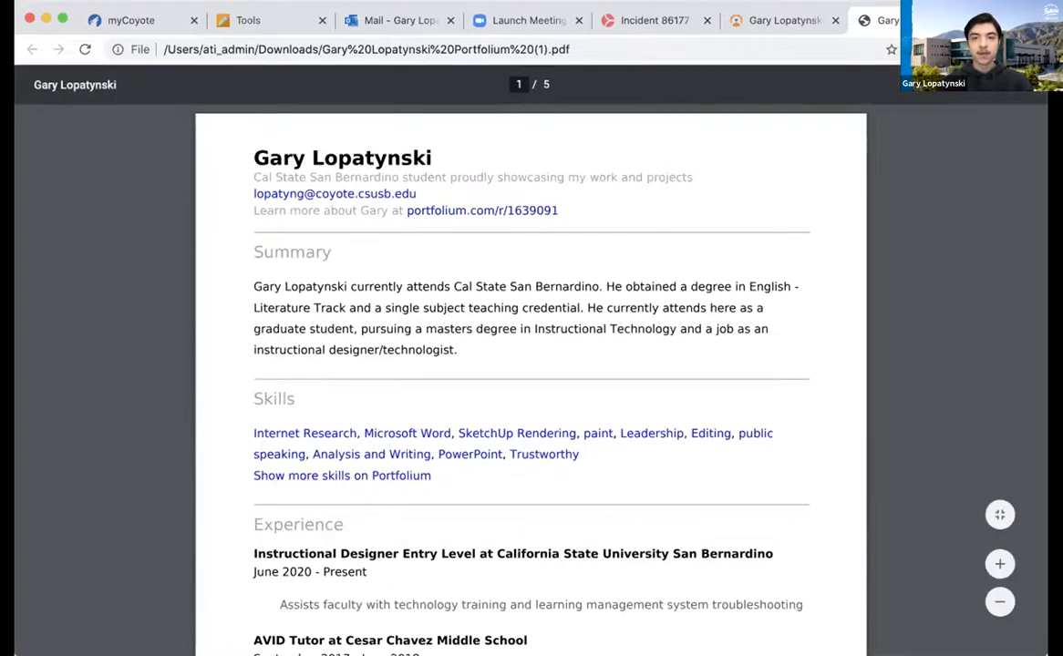
key("super+w")
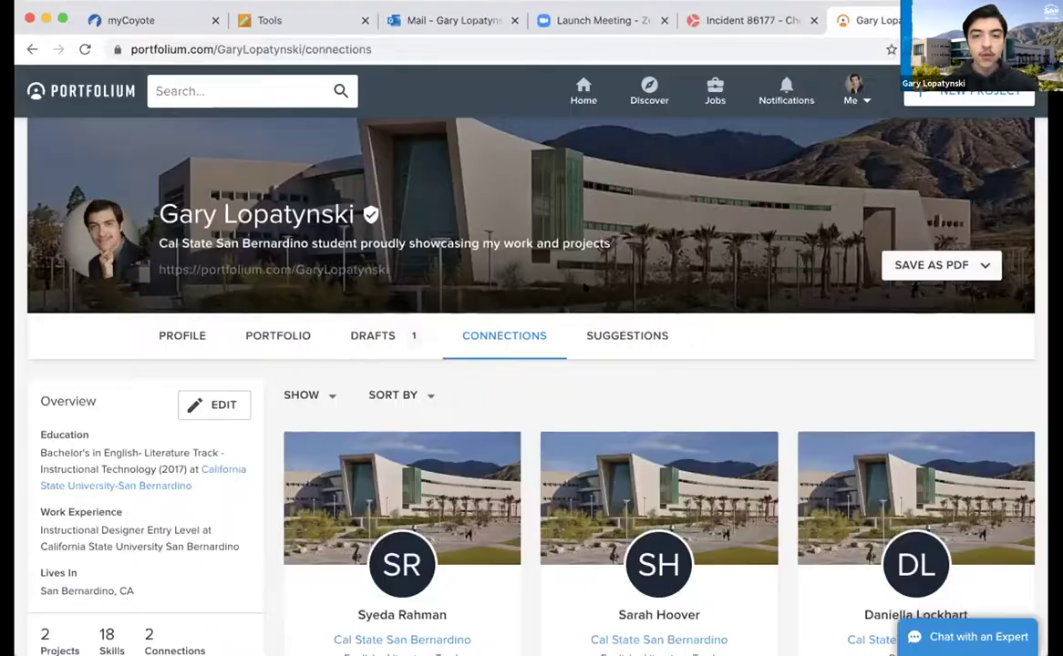
Show the SUGGESTIONS page and scroll through suggested companies, jobs, skills and people
left_click(624, 337)
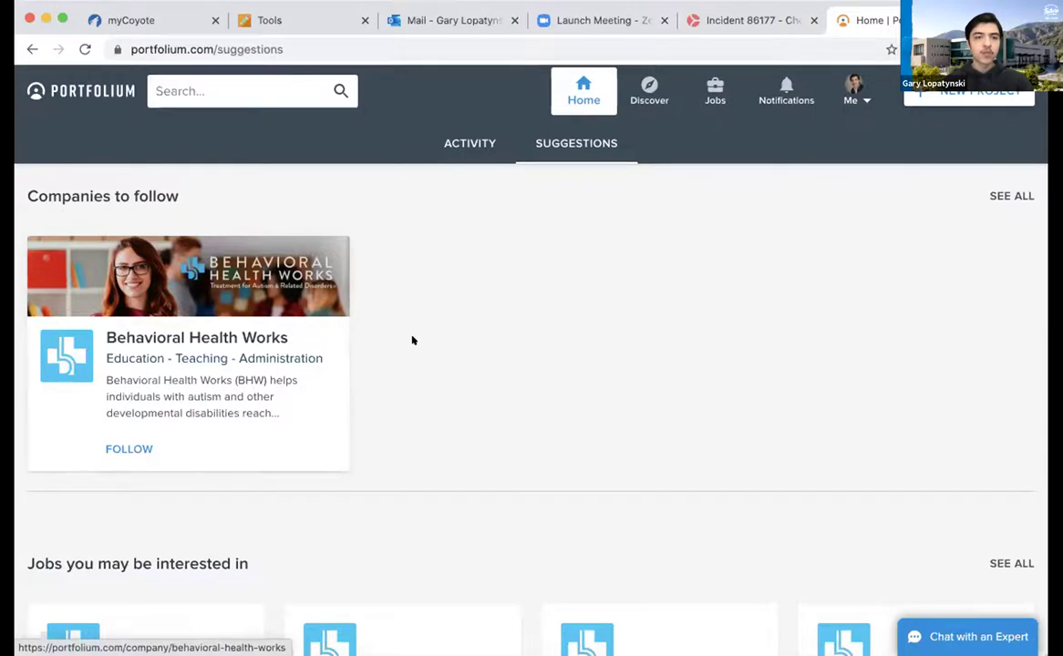
scroll(450, 365, "down", 2)
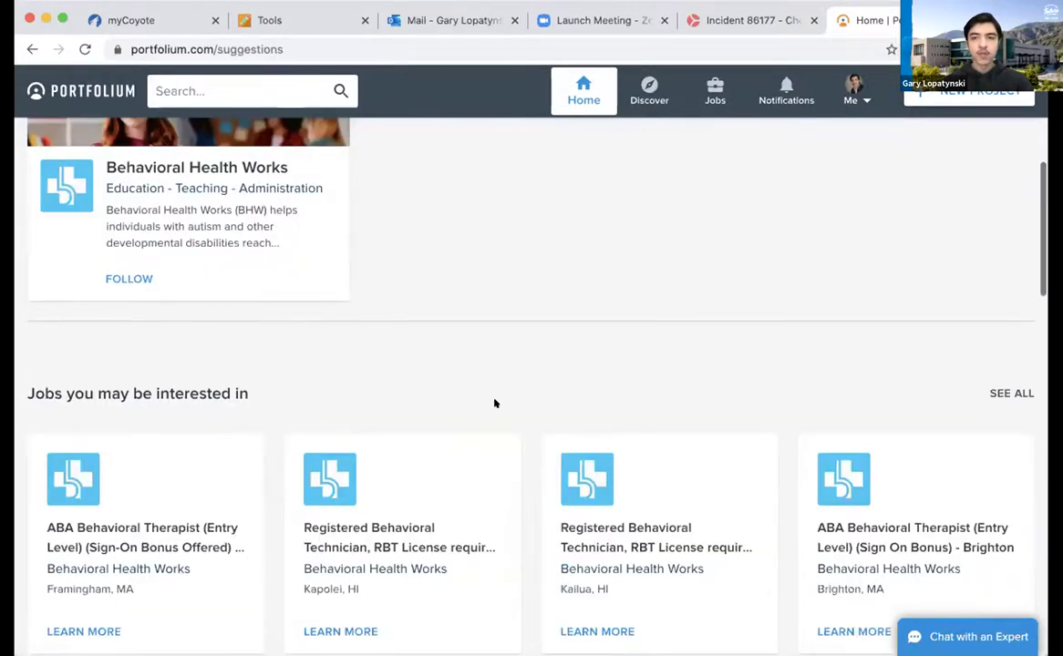
scroll(493, 403, "down", 2)
scroll(493, 403, "down", 3)
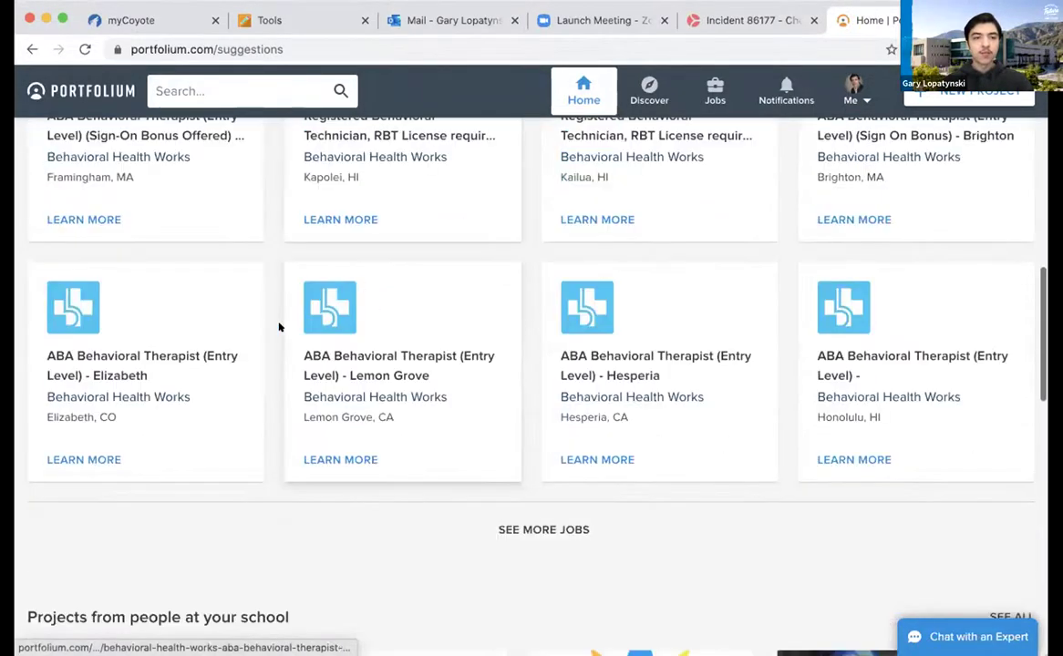
scroll(279, 326, "down", 3)
scroll(349, 310, "down", 5)
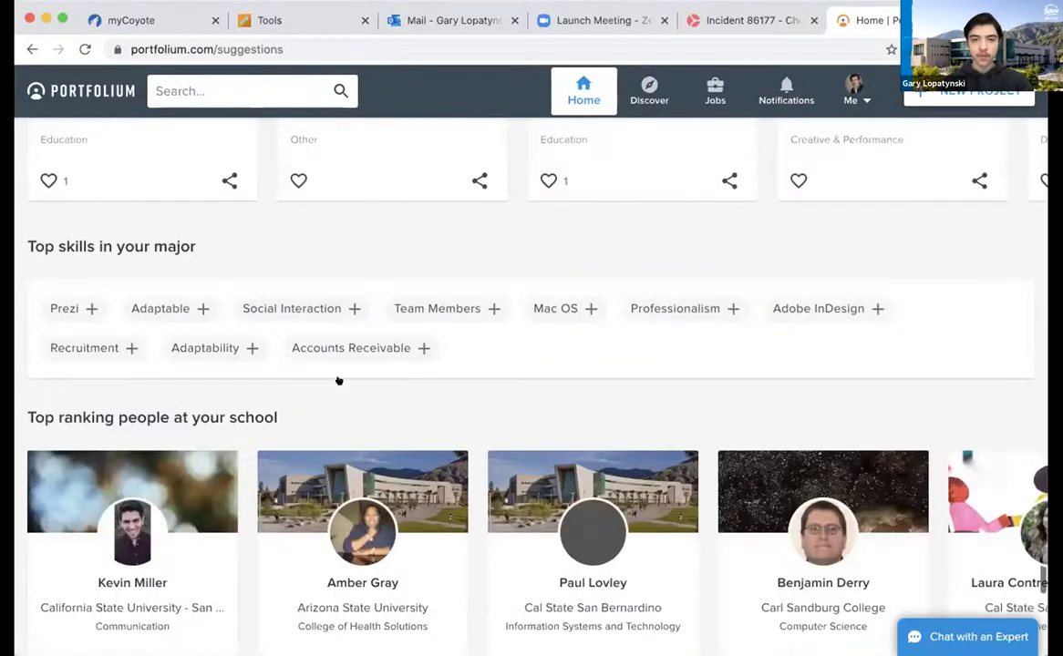
scroll(476, 427, "down", 3)
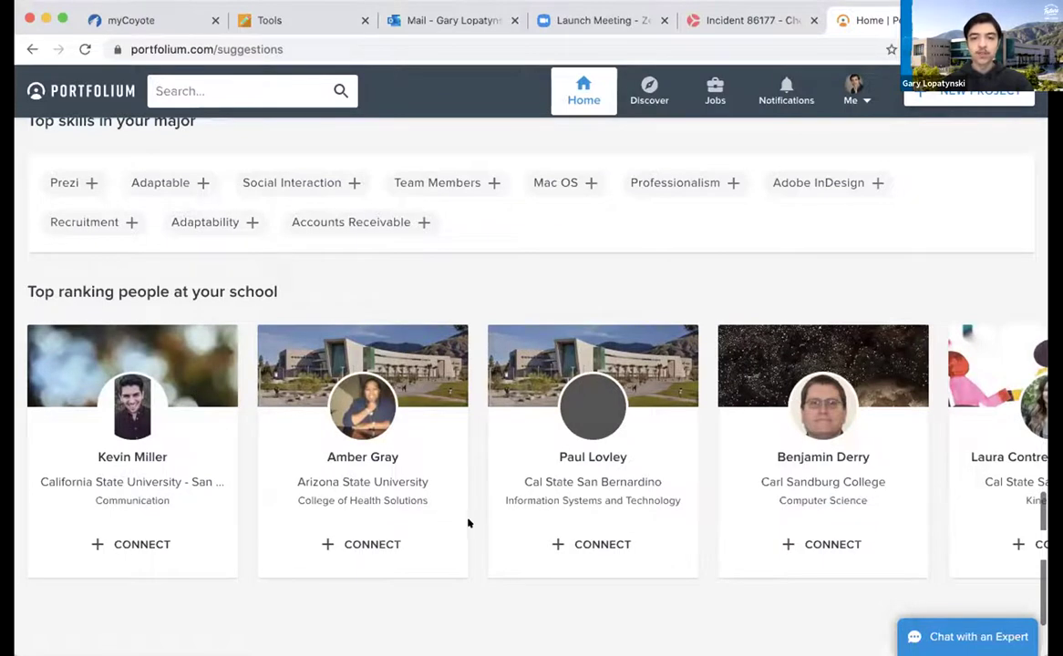
scroll(467, 522, "down", 1)
Return to the top of Suggestions and open the Me account menu
scroll(467, 523, "up", 3)
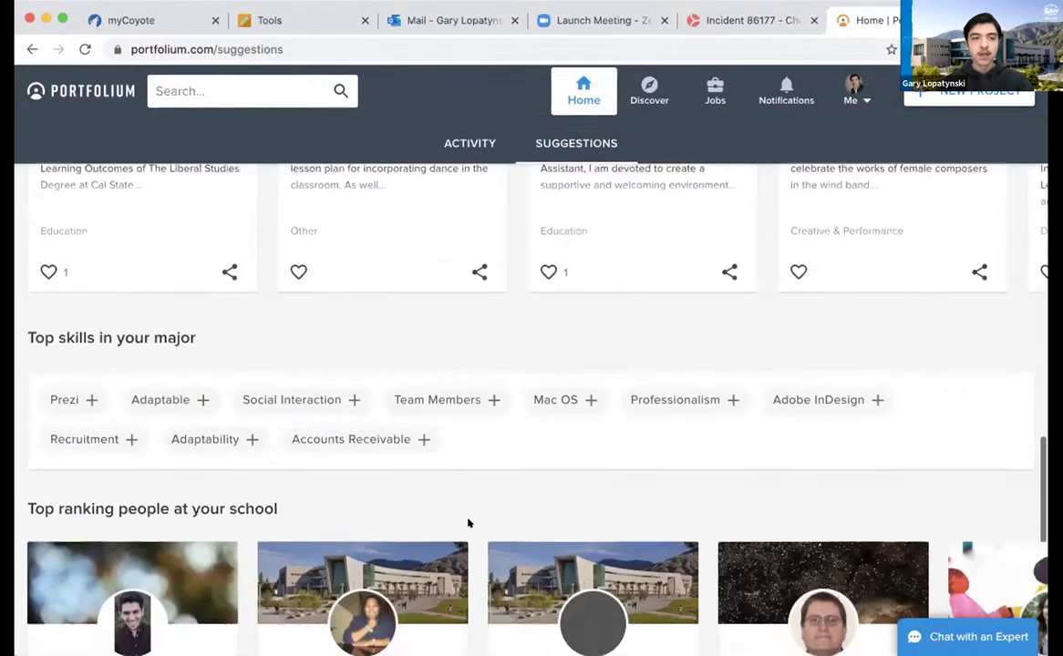
scroll(468, 522, "up", 10)
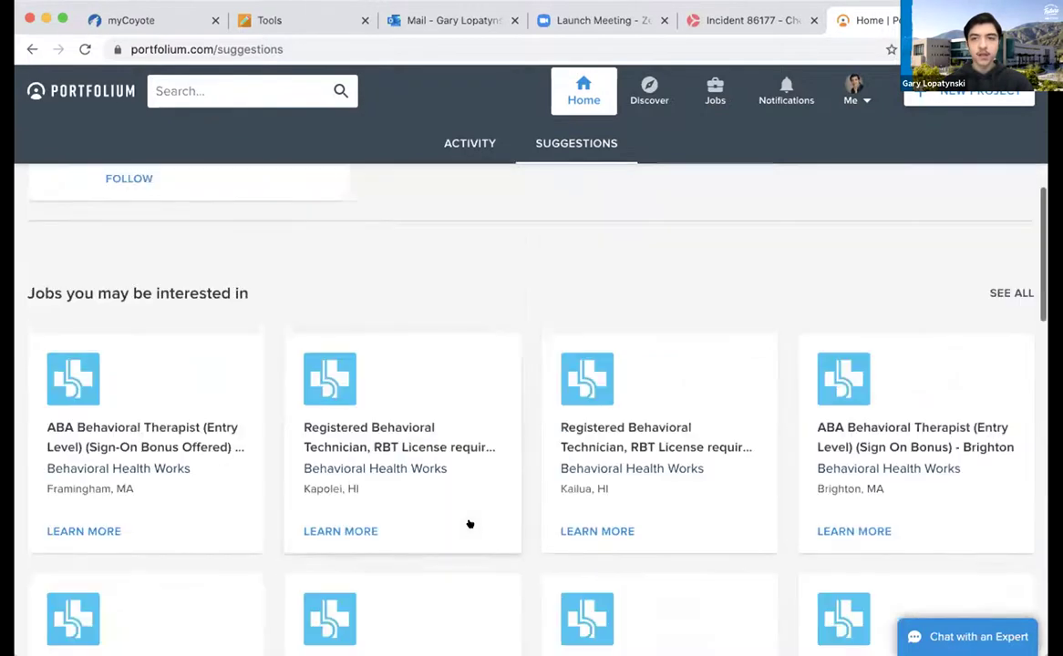
scroll(468, 524, "up", 3)
scroll(469, 523, "down", 3)
scroll(469, 523, "up", 3)
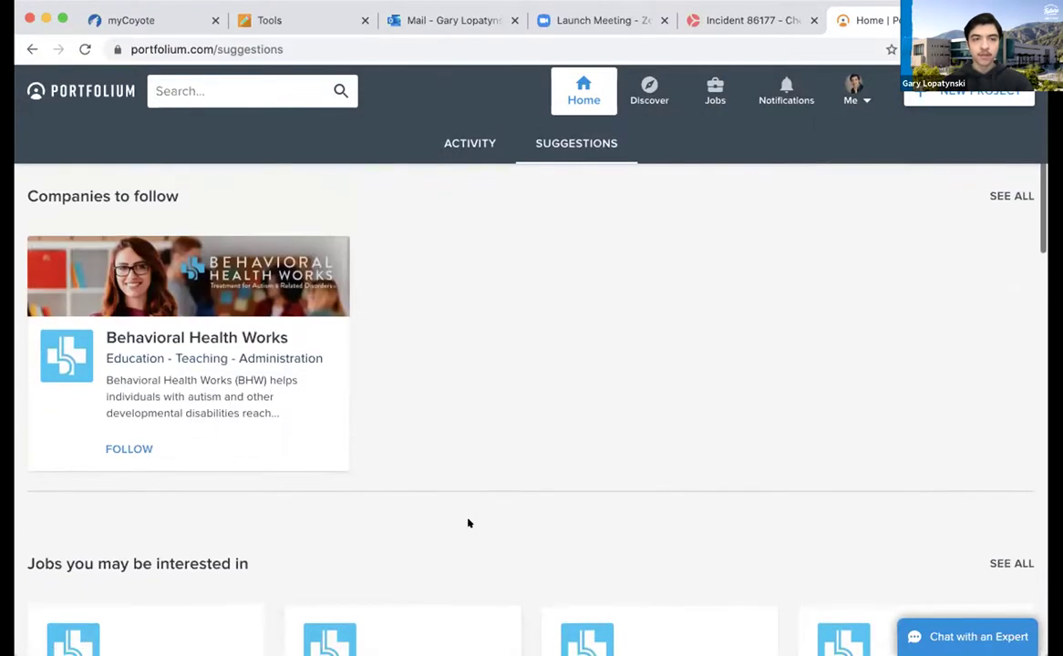
left_click(843, 87)
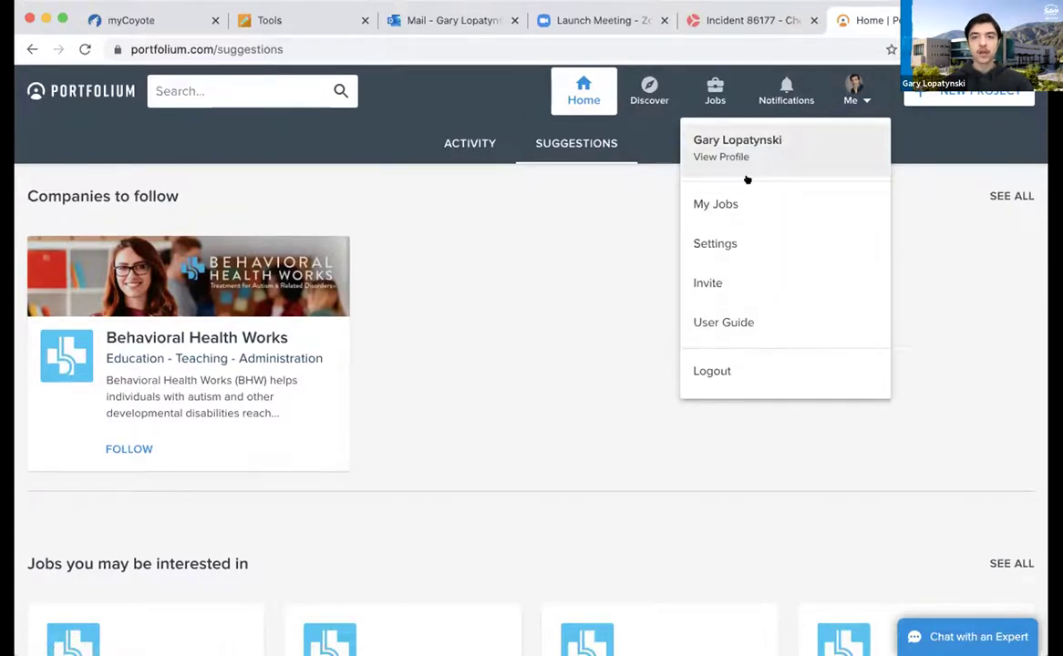
Open My Jobs and toggle saved jobs between Expired and Active
left_click(723, 207)
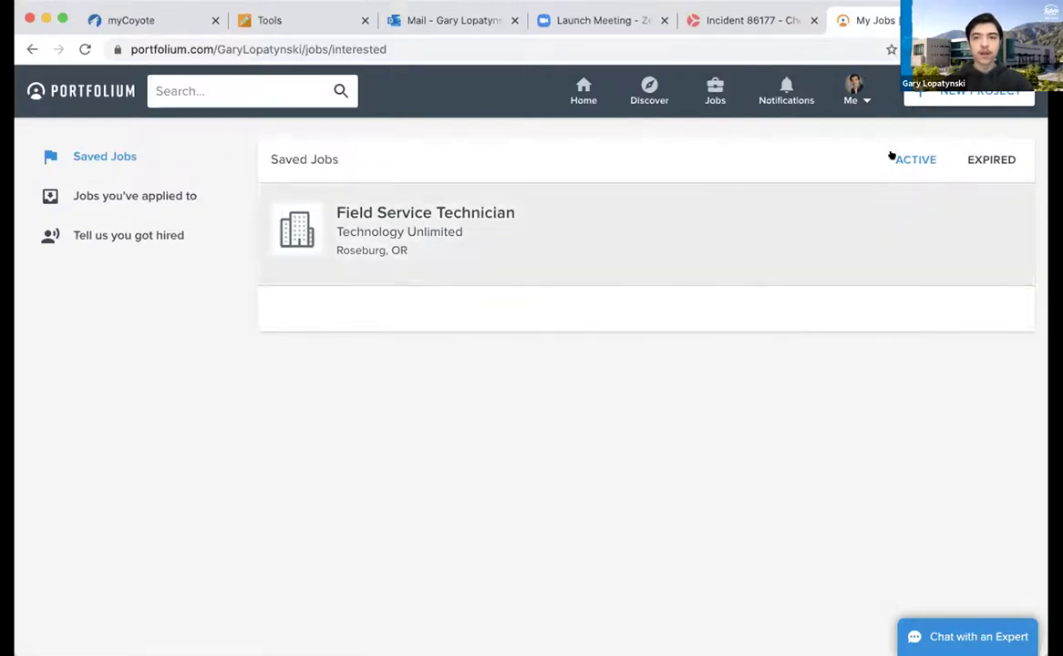
left_click(972, 159)
left_click(921, 149)
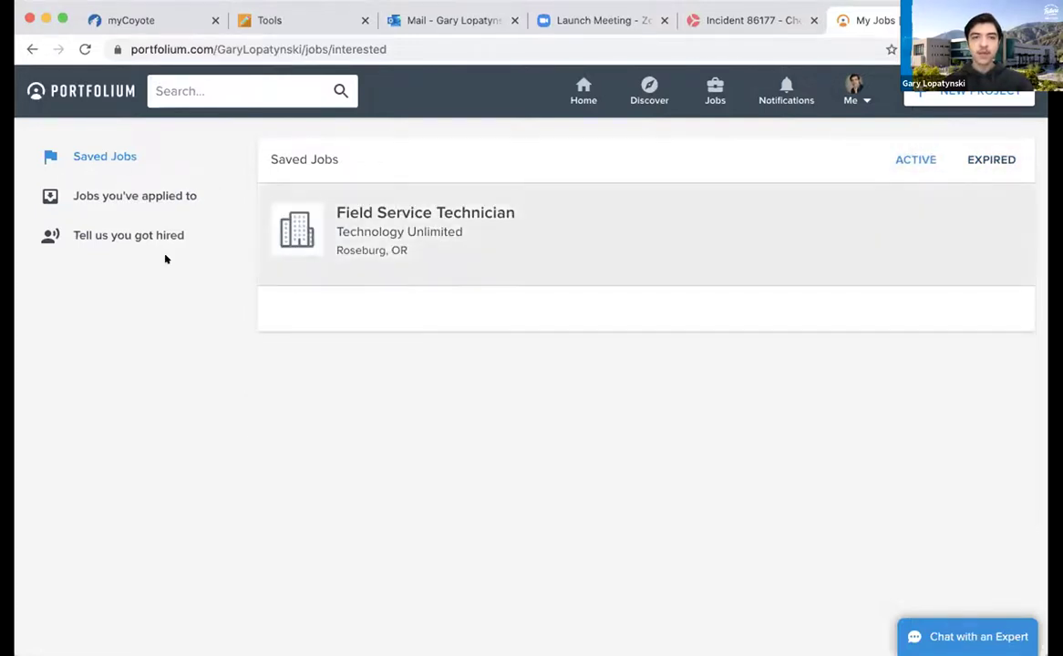
View jobs you've applied to and the report-a-hire form, then go to Settings
left_click(159, 194)
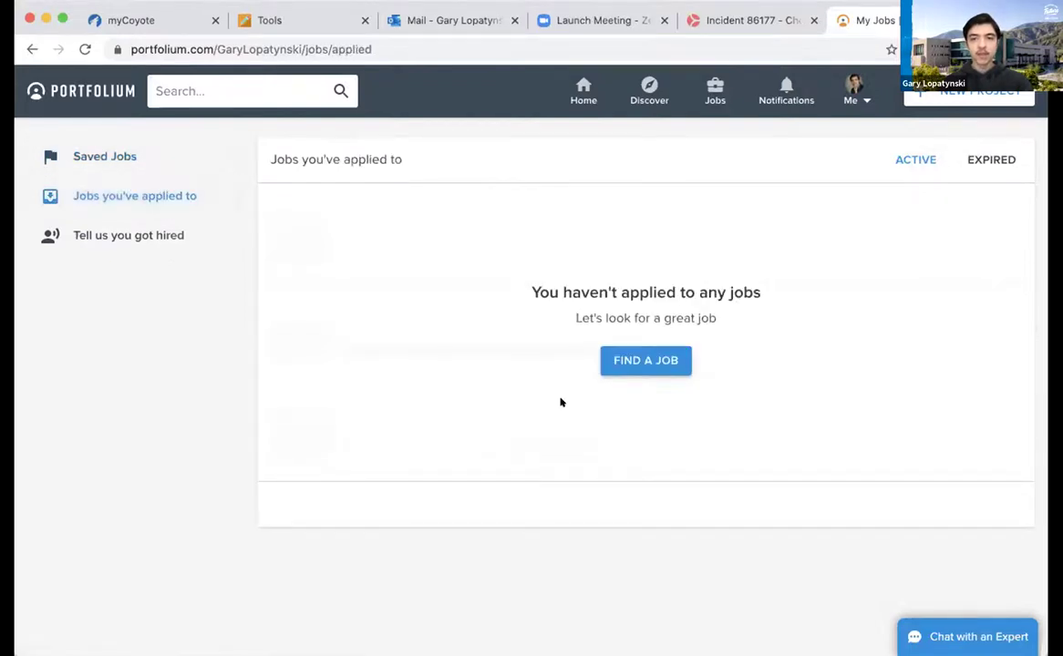
left_click(88, 236)
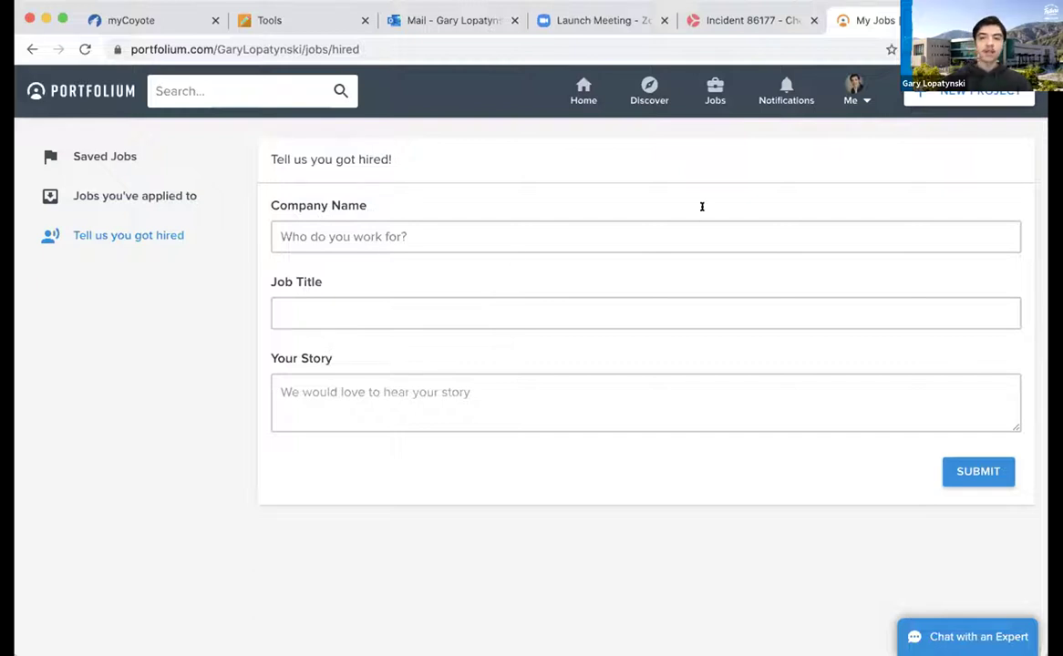
left_click(854, 91)
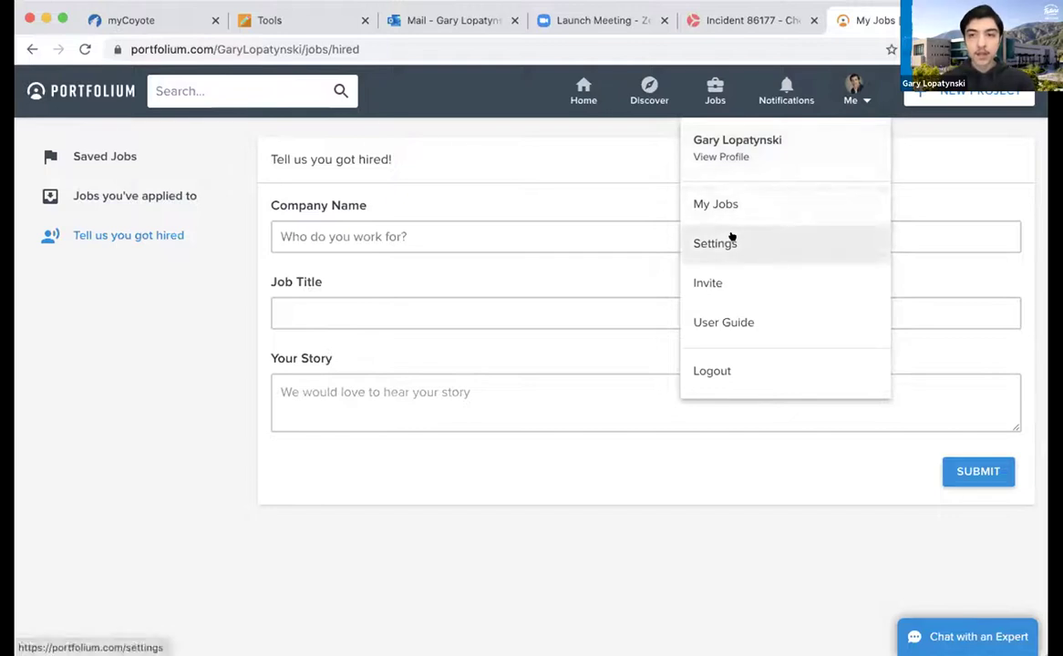
left_click(730, 239)
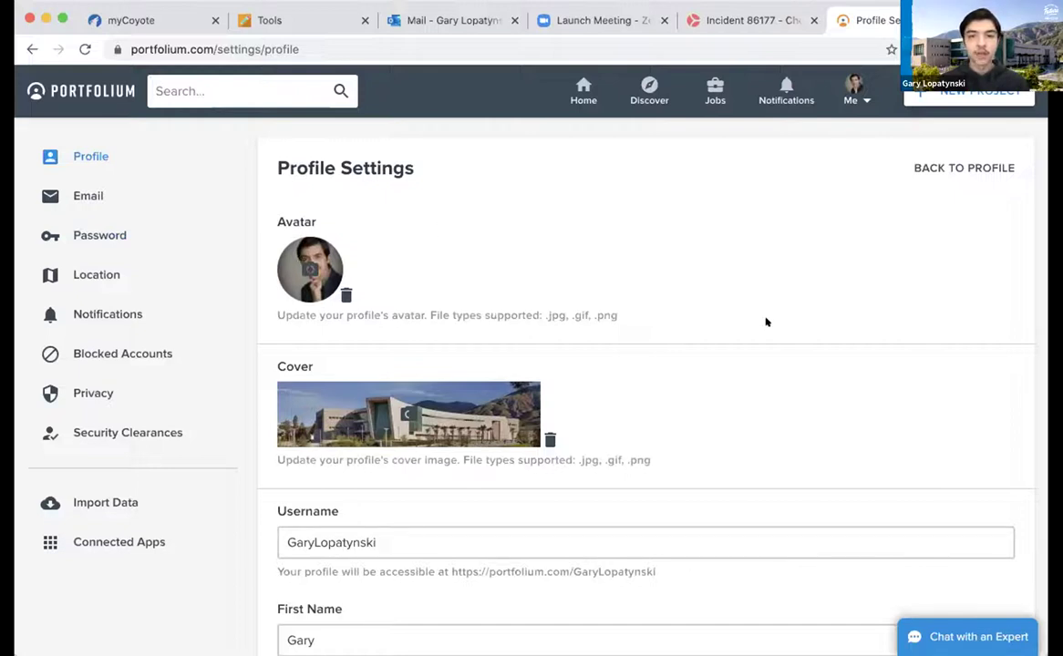
scroll(764, 320, "down", 2)
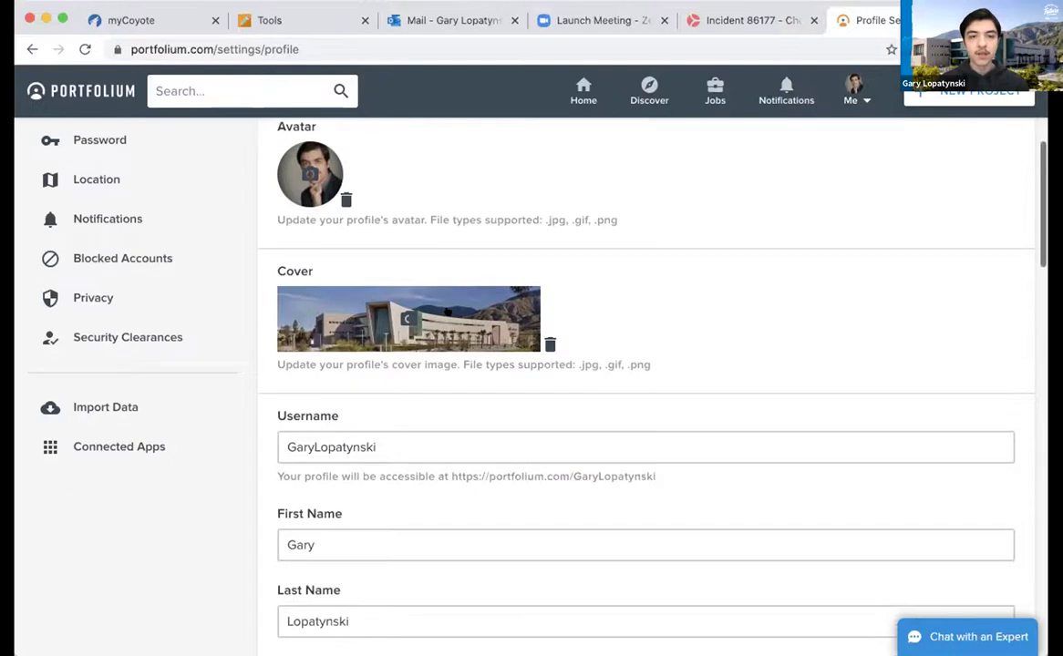
scroll(771, 318, "down", 2)
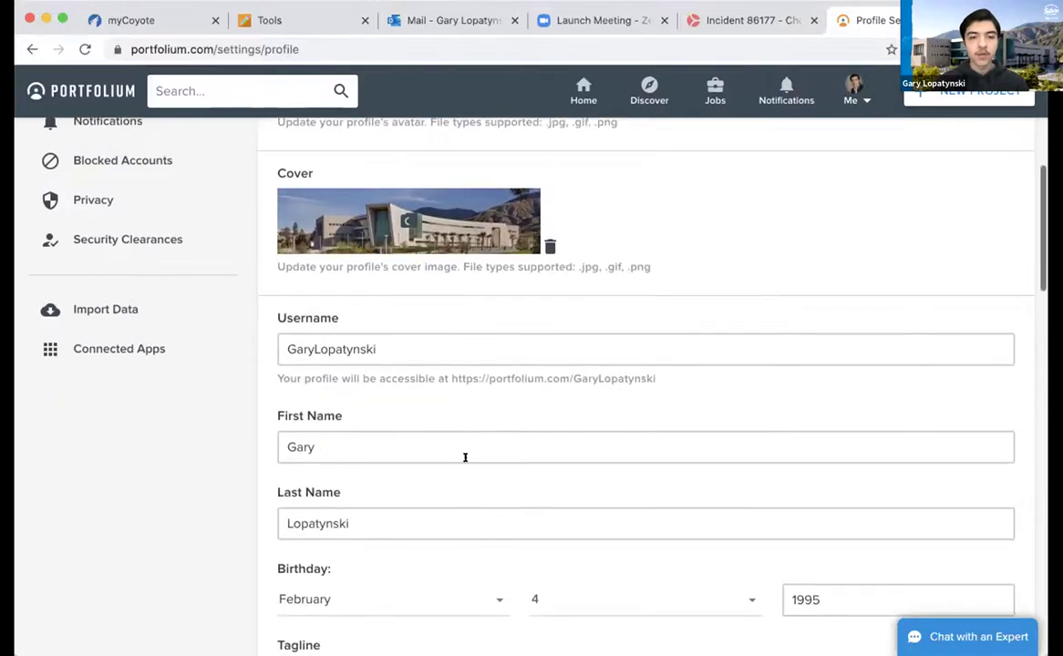
scroll(493, 559, "down", 4)
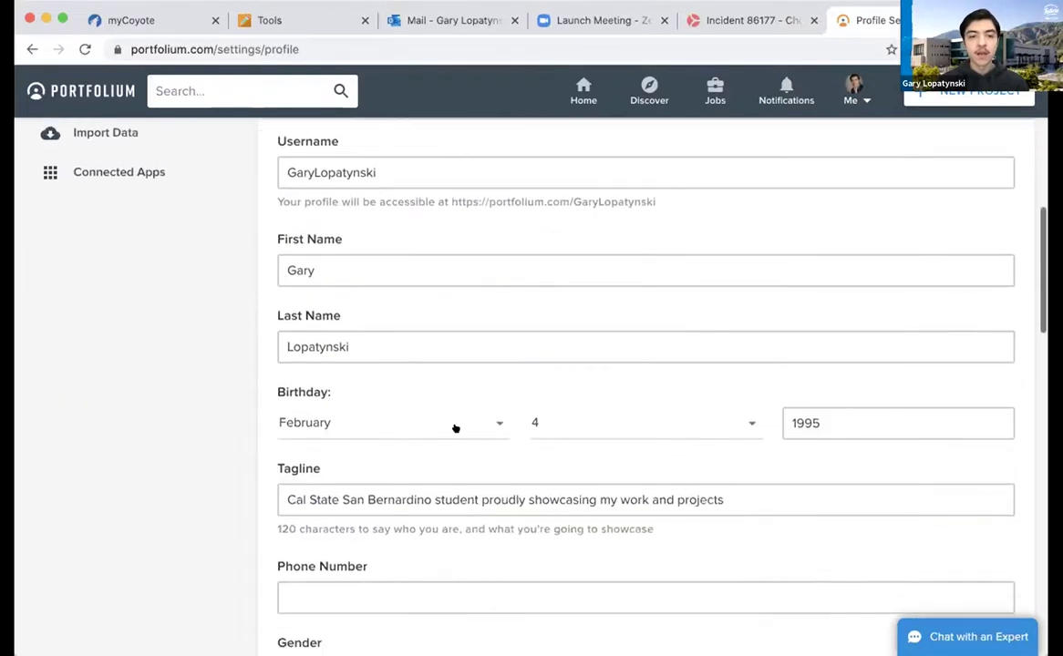
scroll(429, 511, "down", 4)
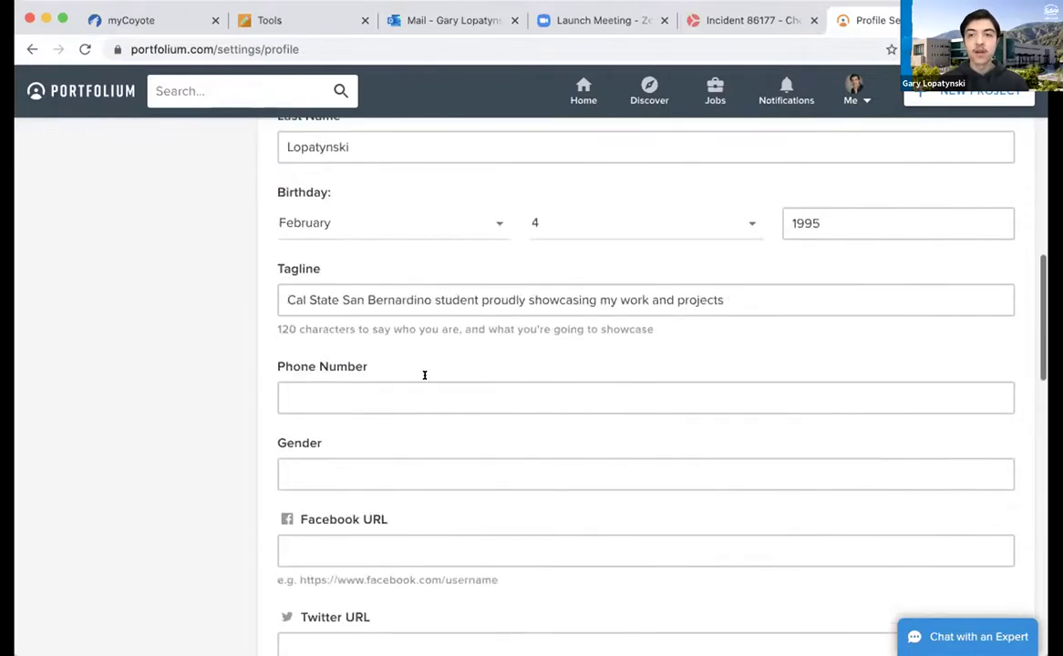
scroll(424, 471, "down", 6)
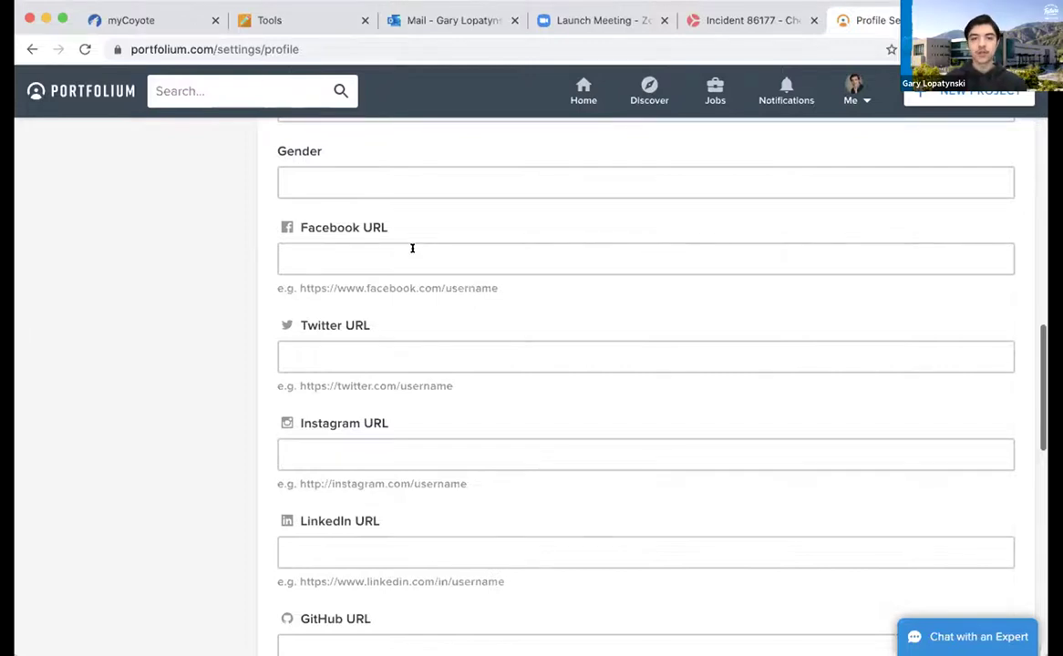
scroll(412, 248, "down", 5)
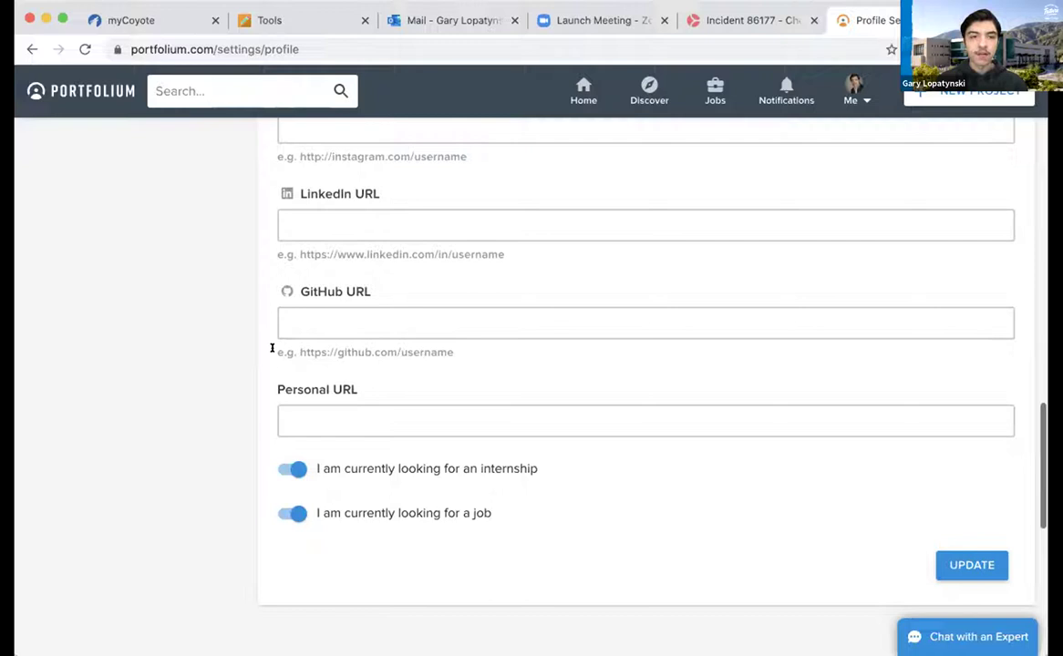
scroll(271, 348, "up", 15)
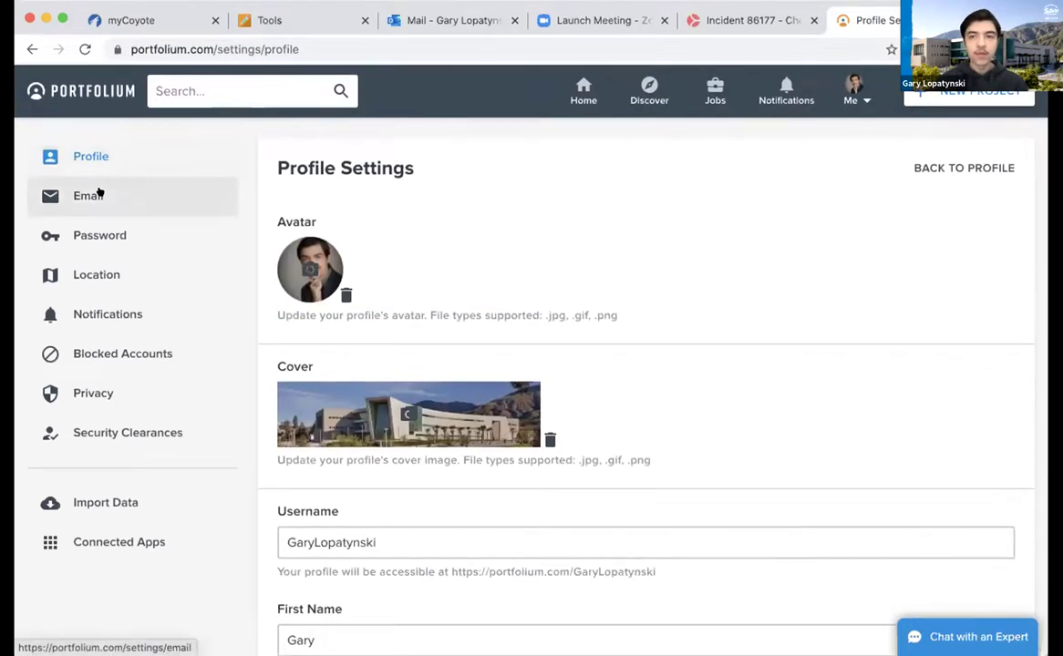
Step through the Email, Password and Location settings, ending on the saved address
left_click(100, 195)
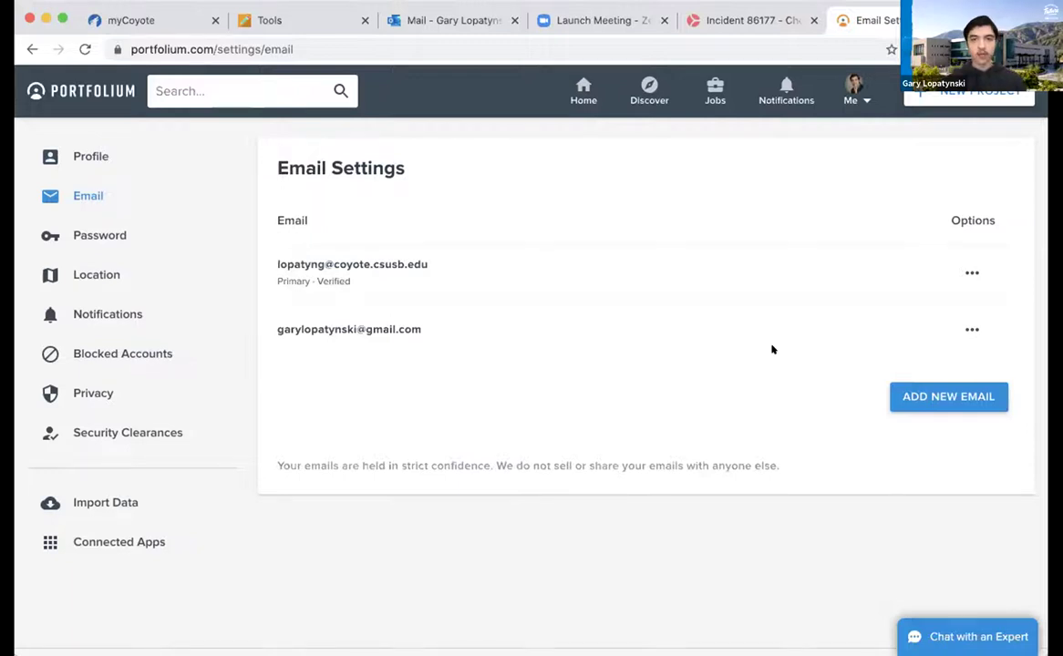
left_click(79, 225)
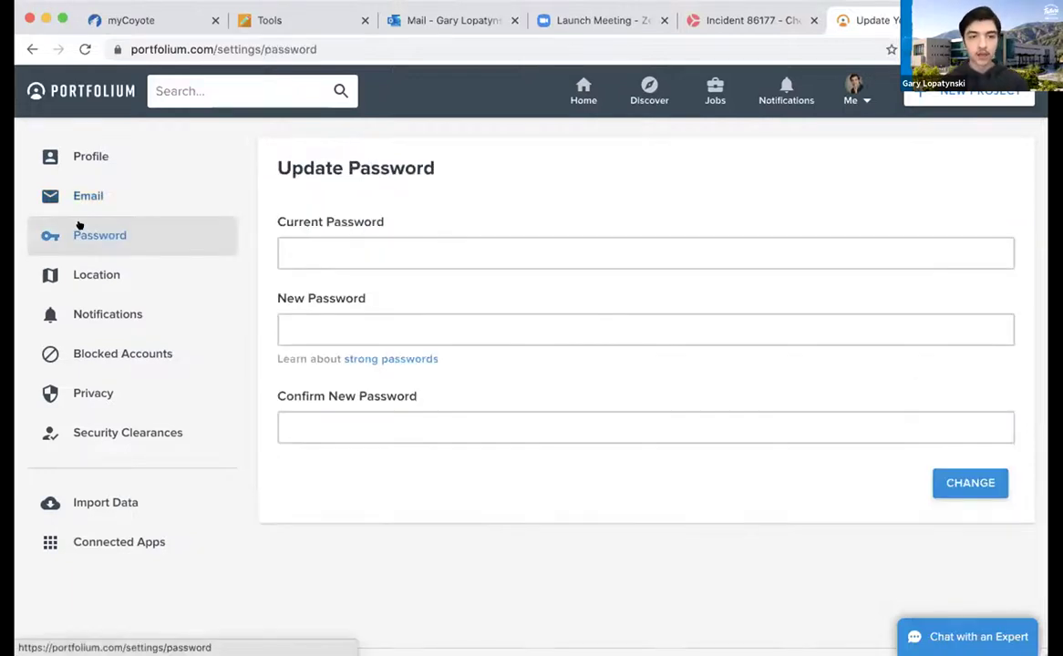
left_click(86, 270)
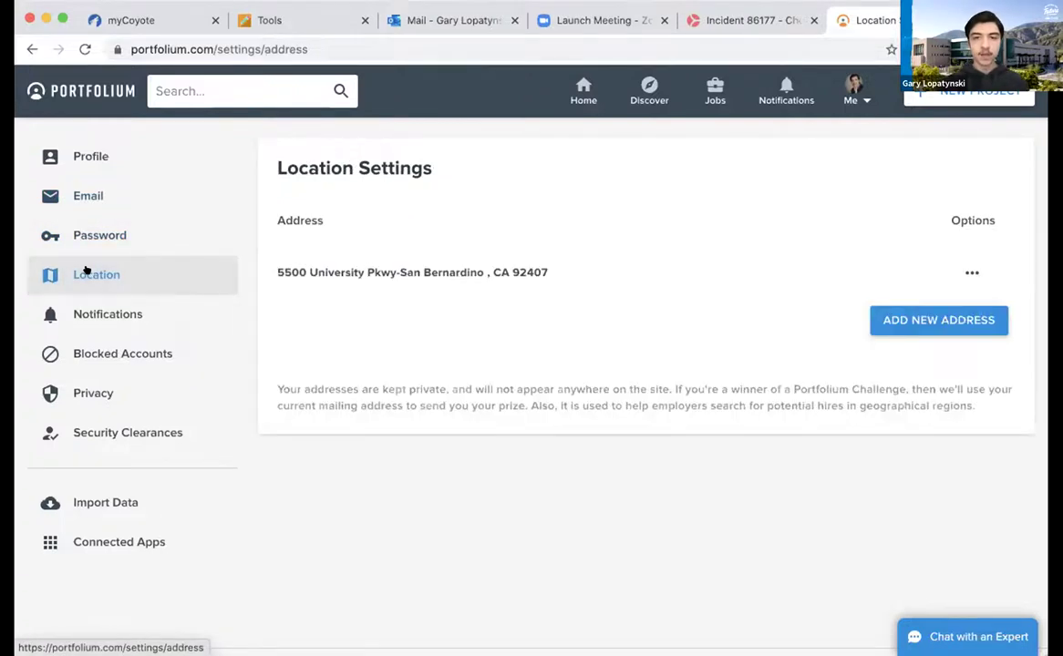
Review the fully checked email notification preferences, then view Blocked Accounts showing no blocked users
left_click(141, 314)
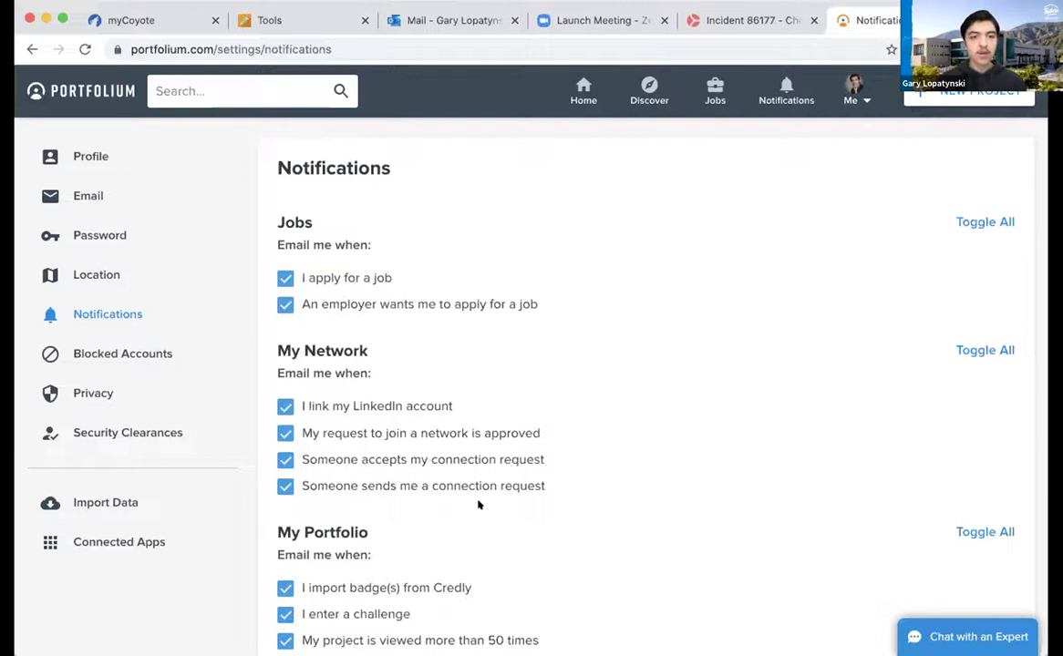
scroll(477, 504, "down", 1)
scroll(478, 505, "down", 4)
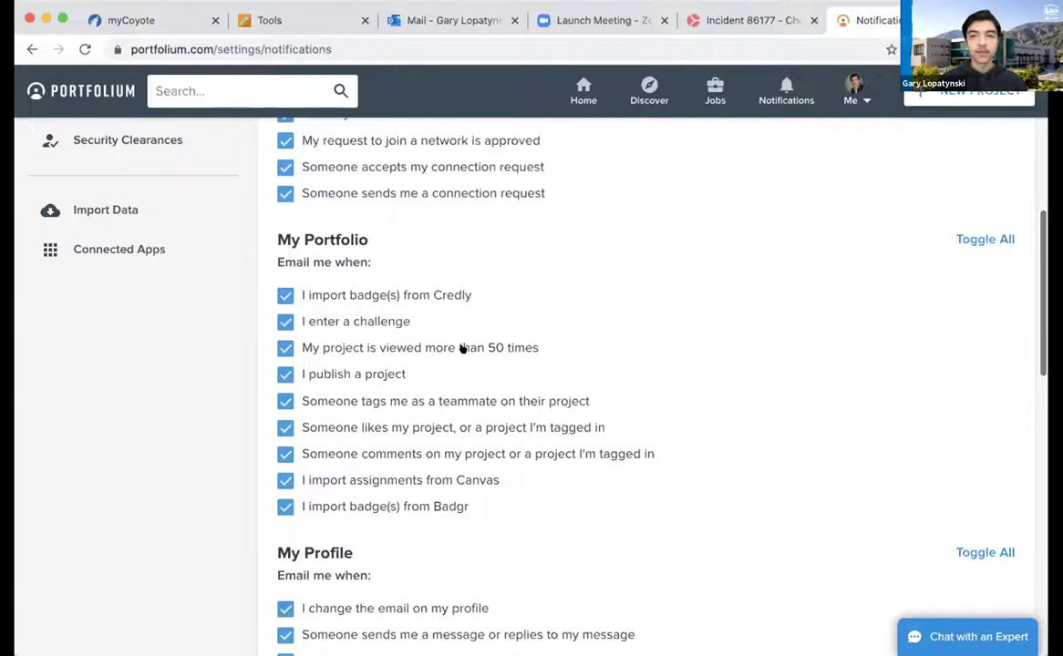
scroll(493, 382, "down", 5)
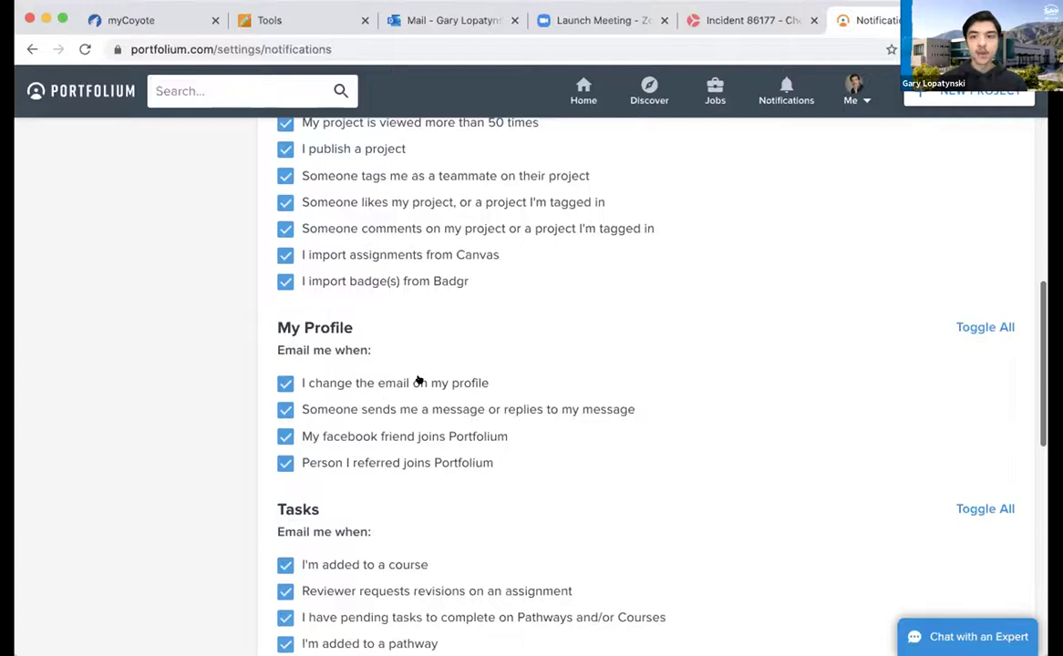
scroll(596, 486, "down", 4)
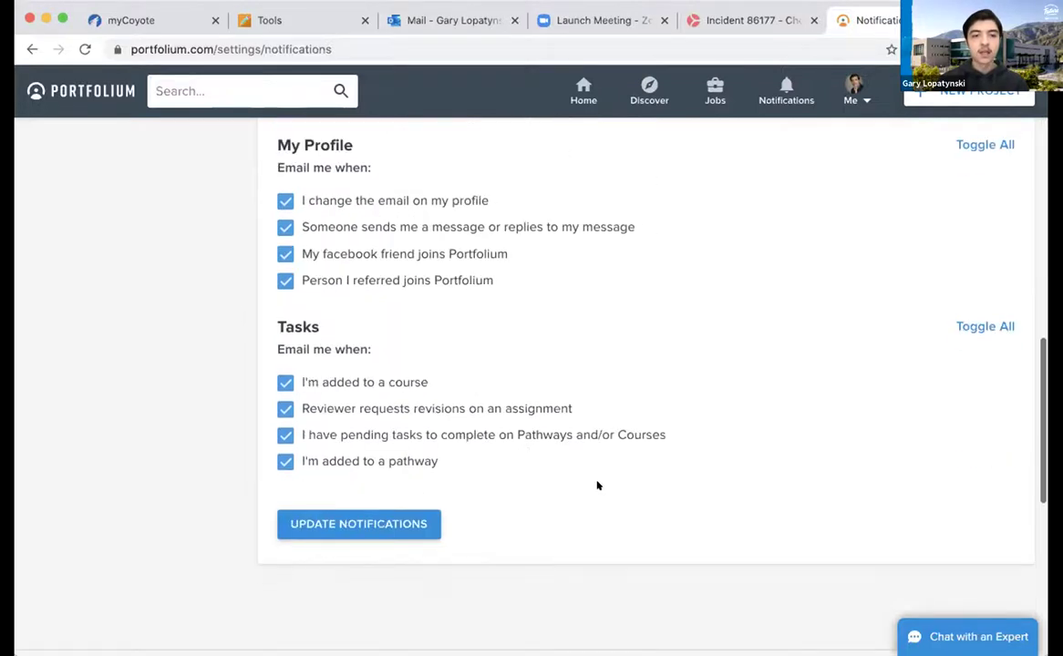
scroll(517, 308, "up", 1)
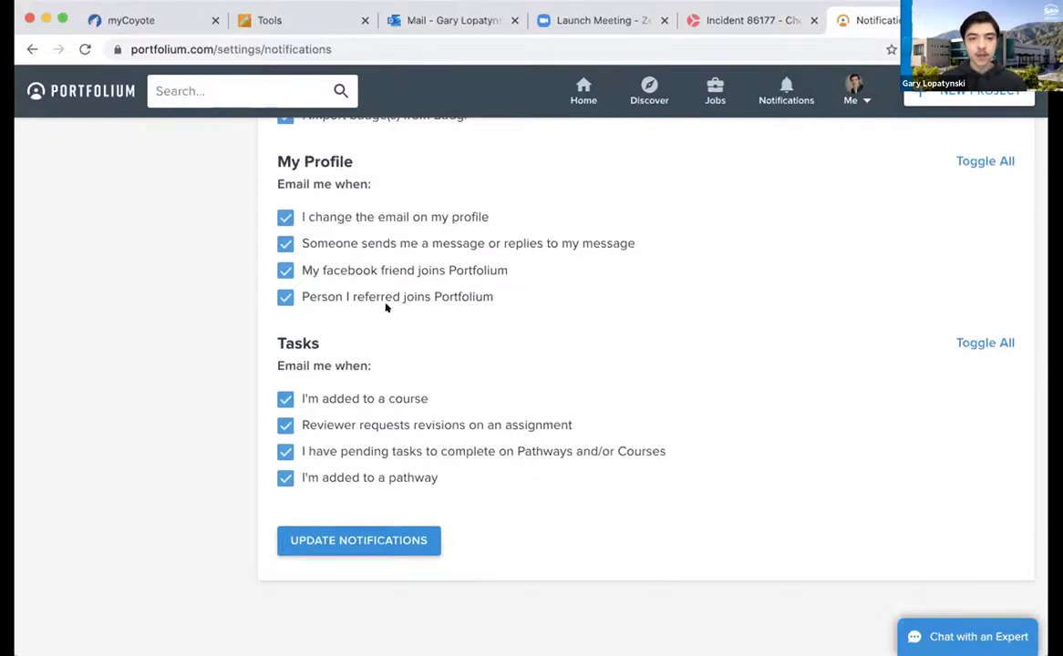
scroll(385, 305, "up", 6)
scroll(381, 304, "up", 1)
scroll(381, 303, "down", 15)
scroll(381, 303, "up", 20)
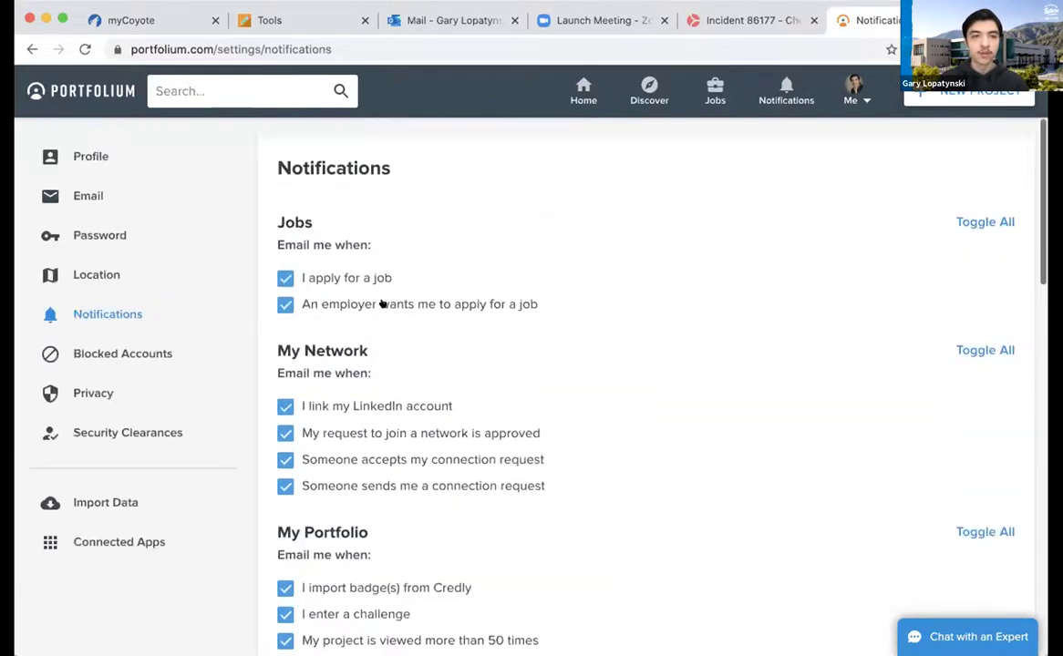
left_click(116, 350)
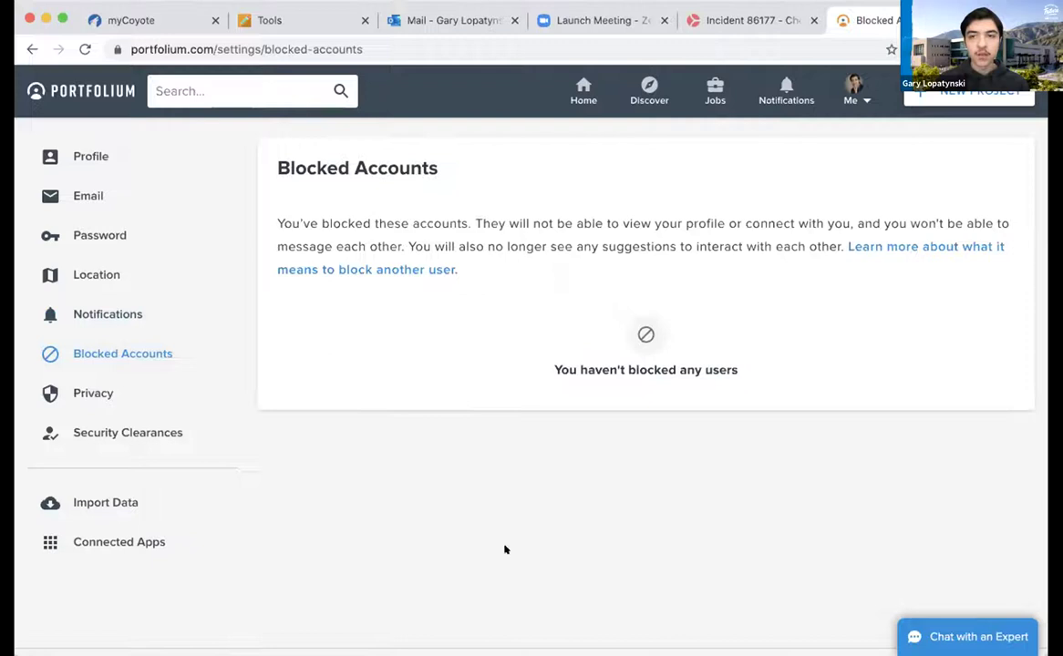
Look through the Privacy Settings and data download options, then show the Security Clearances page
left_click(101, 383)
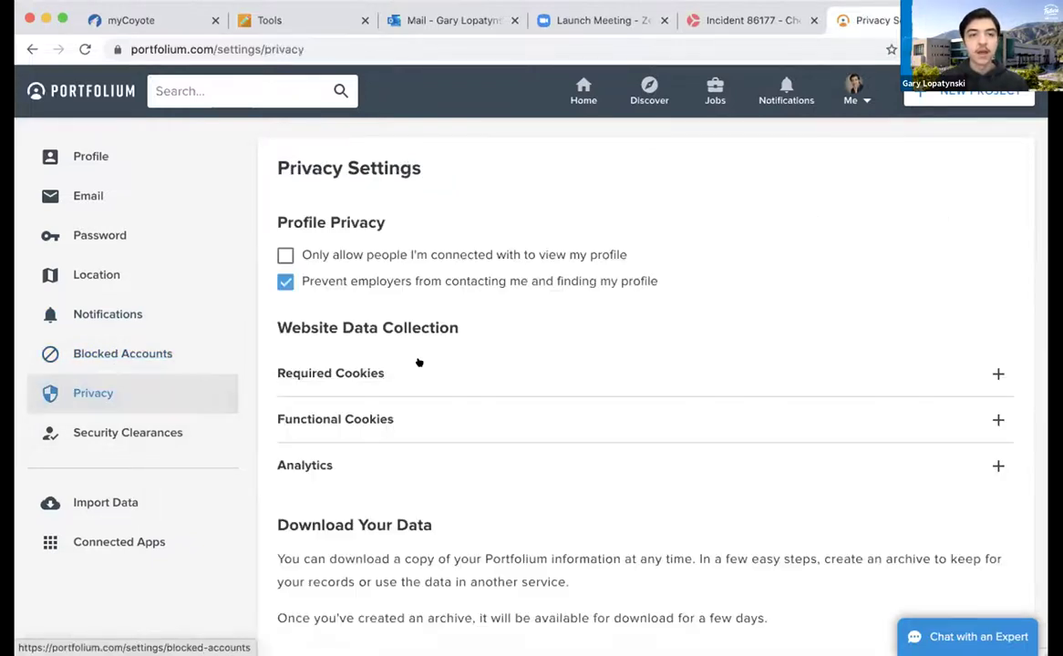
scroll(615, 274, "down", 1)
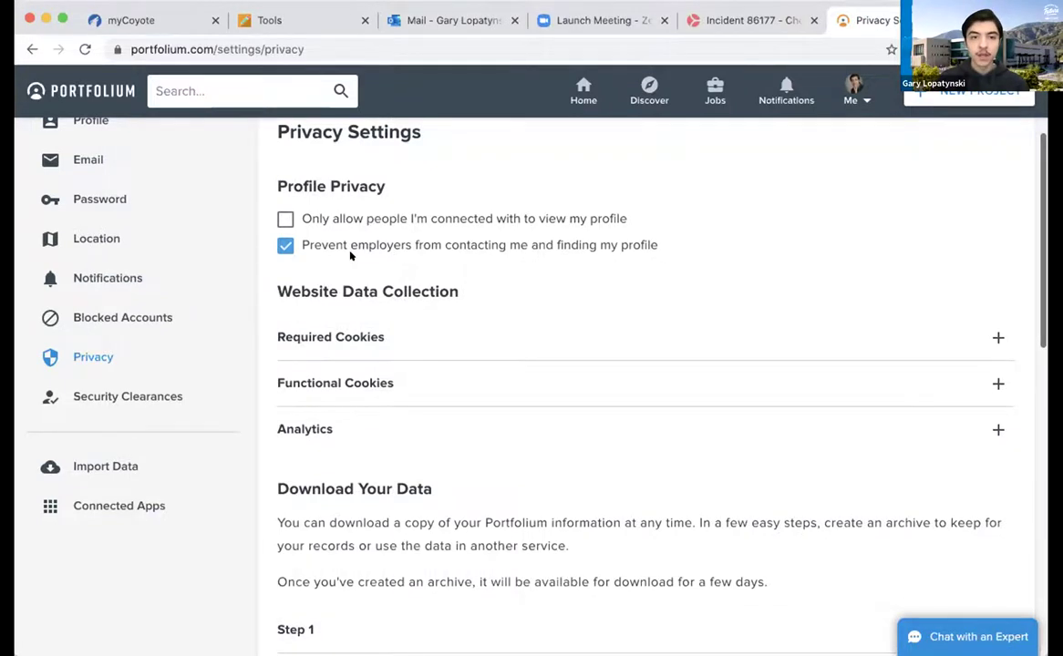
scroll(350, 255, "down", 2)
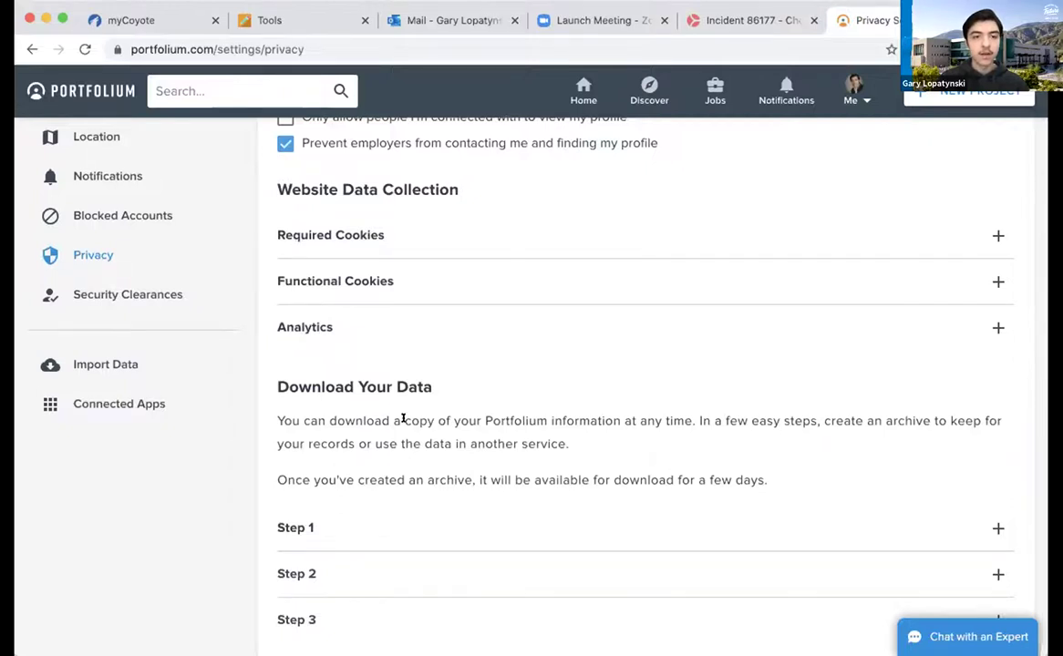
scroll(402, 418, "down", 3)
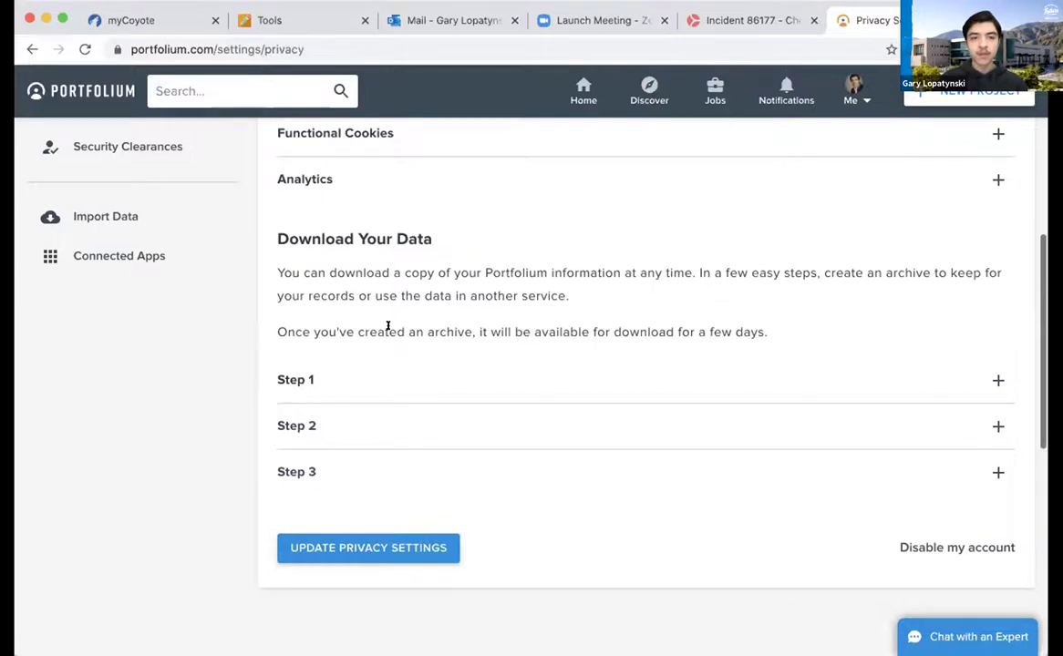
scroll(388, 326, "up", 1)
scroll(388, 326, "down", 1)
scroll(388, 325, "up", 1)
scroll(388, 326, "up", 1)
scroll(388, 326, "up", 1)
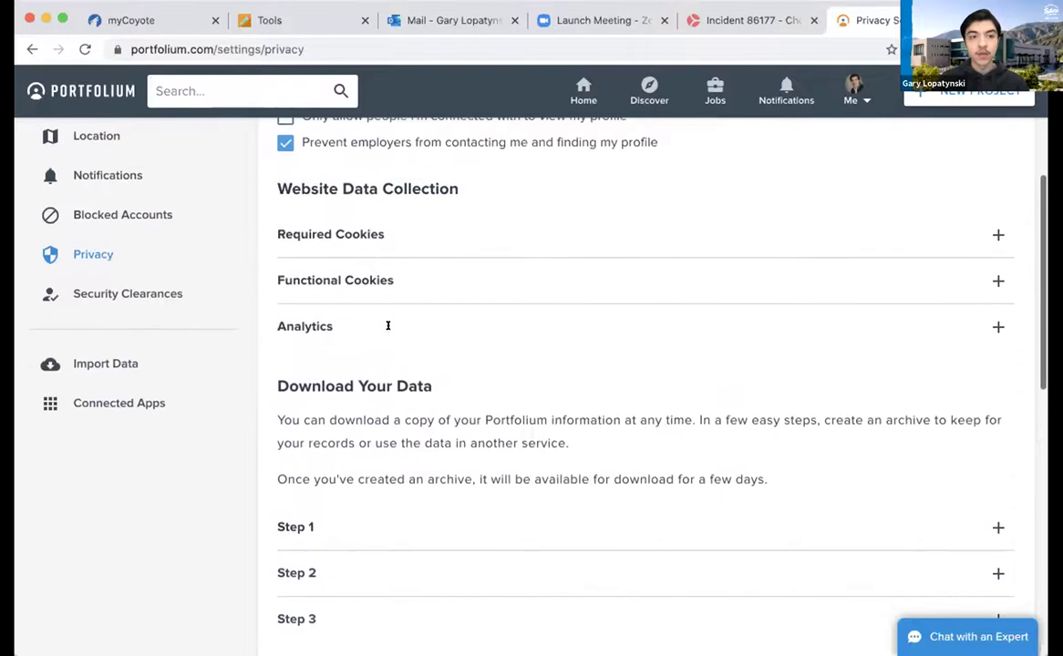
left_click(119, 292)
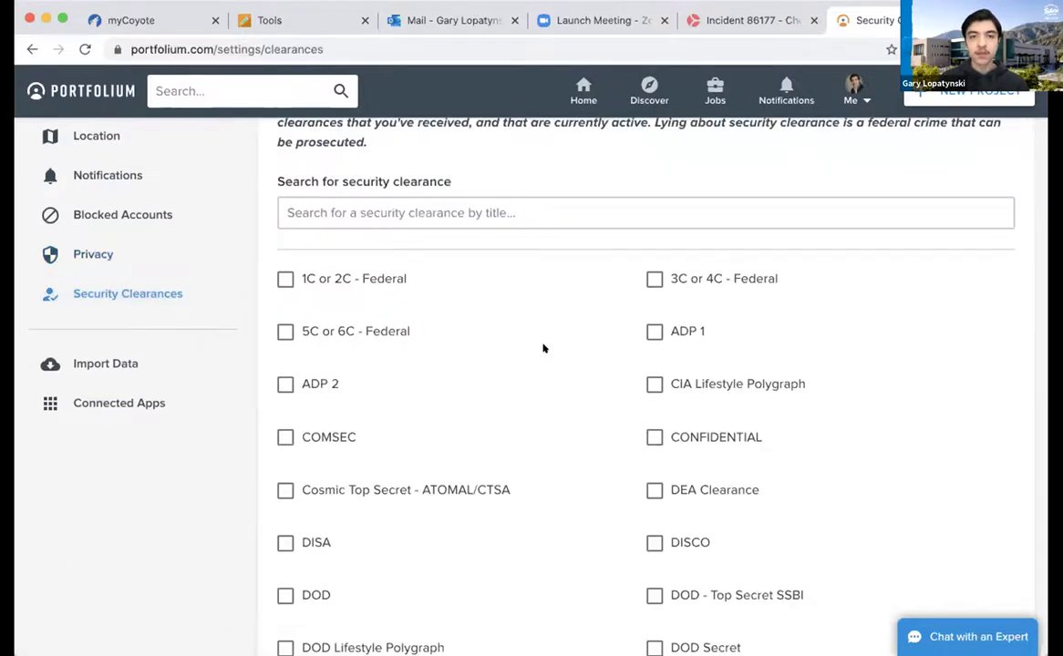
Scroll through the federal security clearance options such as 1C or 2C and ADP 1
scroll(543, 348, "up", 1)
scroll(543, 348, "down", 1)
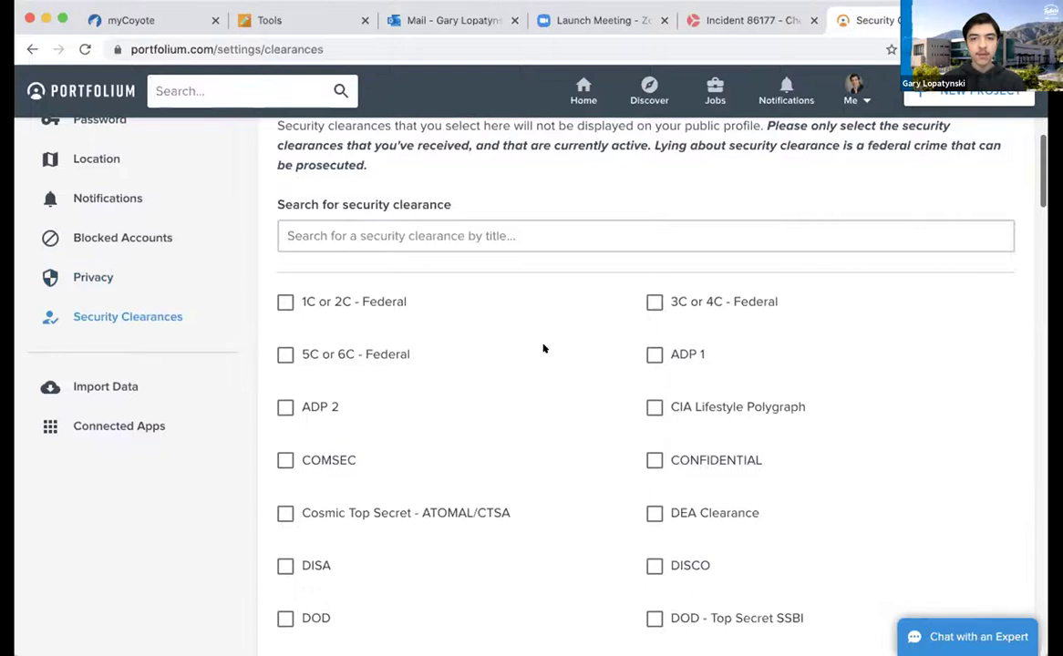
scroll(543, 349, "down", 5)
scroll(542, 348, "up", 7)
scroll(543, 349, "down", 3)
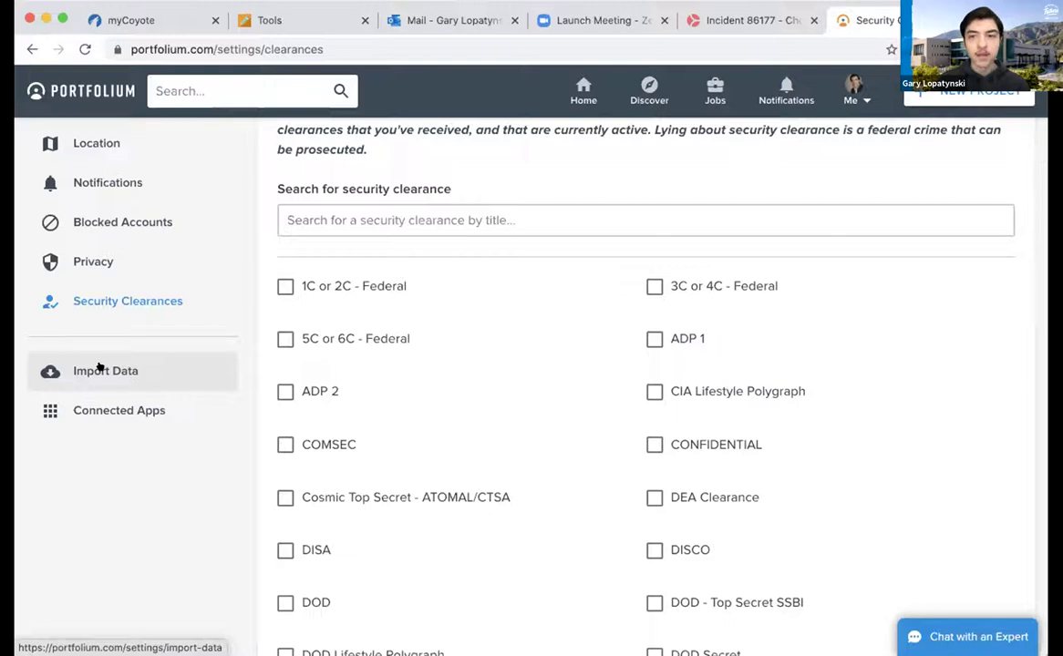
Review the Credly and Badgr import providers, then show the Connected Applications page
left_click(100, 367)
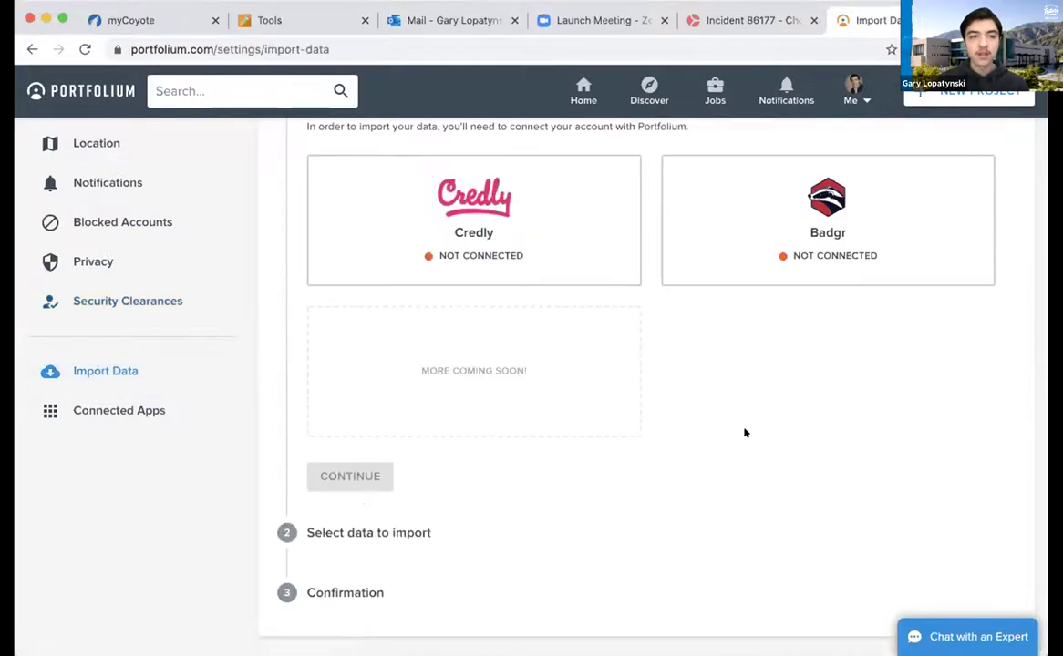
scroll(745, 433, "up", 1)
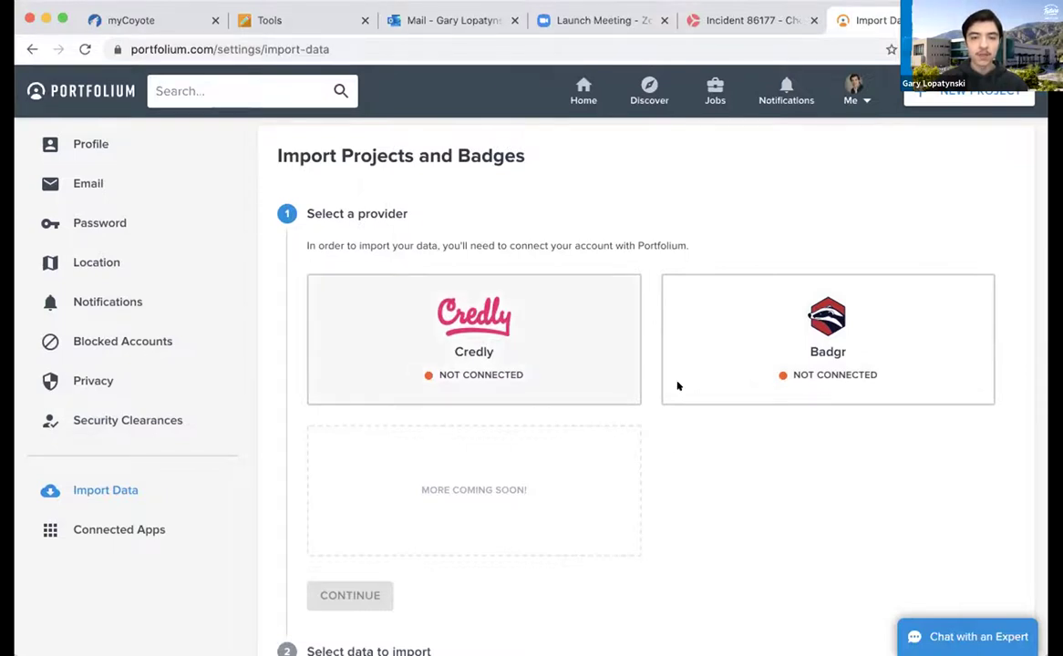
scroll(738, 507, "down", 3)
scroll(739, 509, "up", 1)
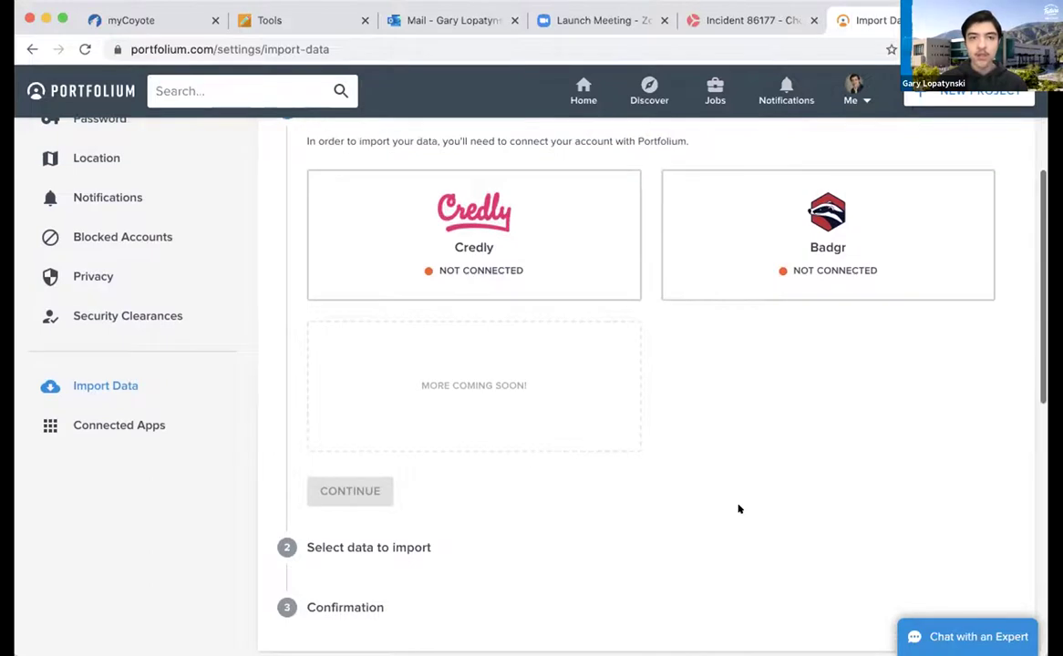
left_click(78, 419)
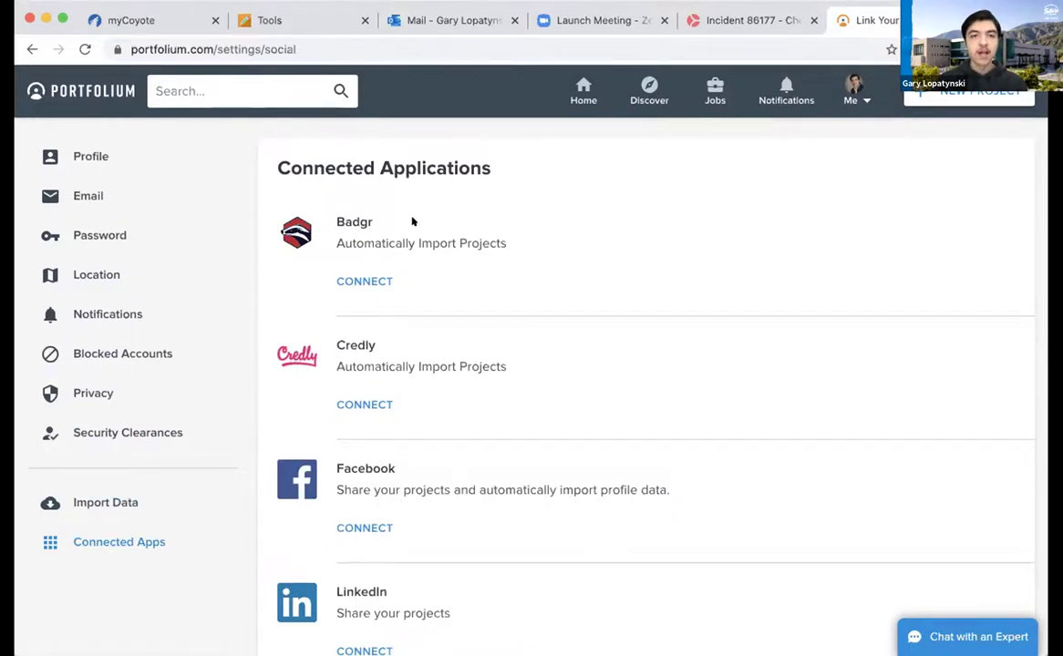
scroll(477, 323, "down", 2)
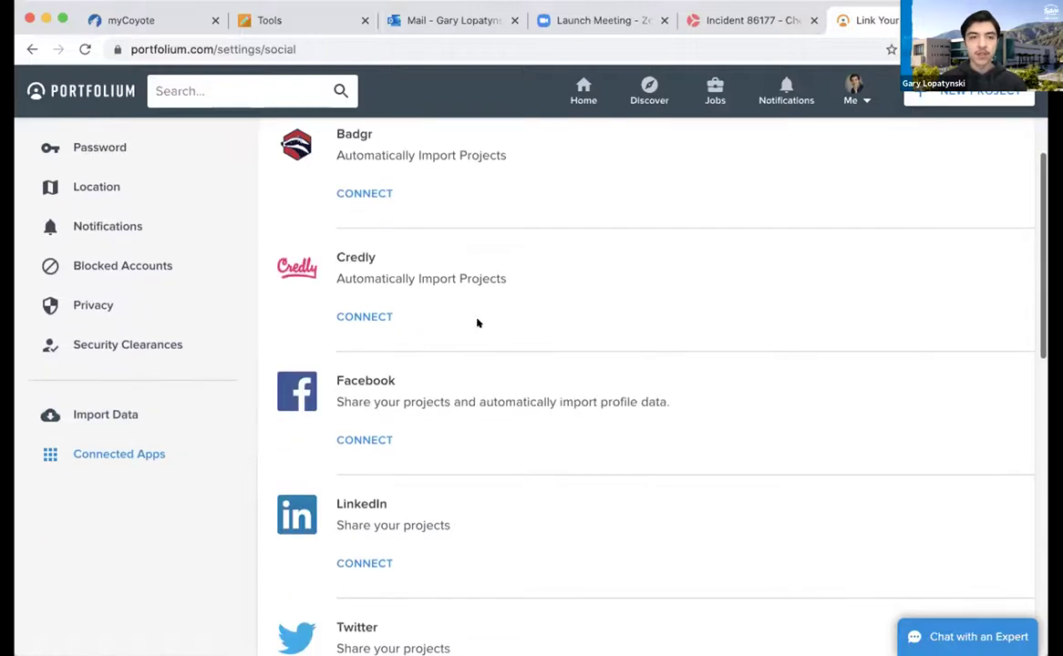
scroll(506, 430, "down", 3)
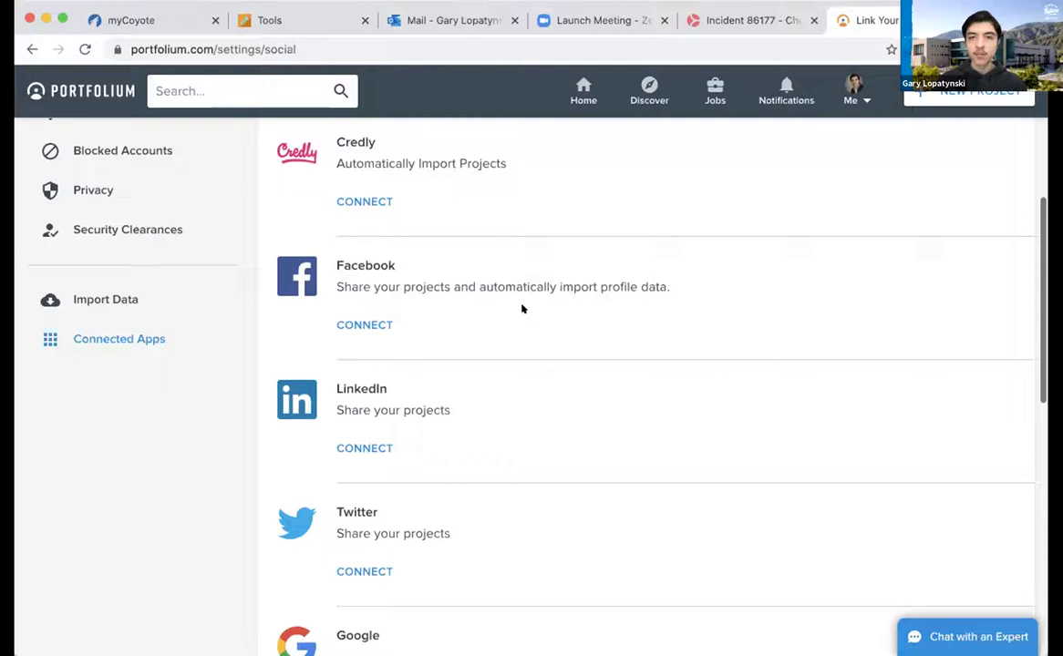
scroll(528, 413, "down", 2)
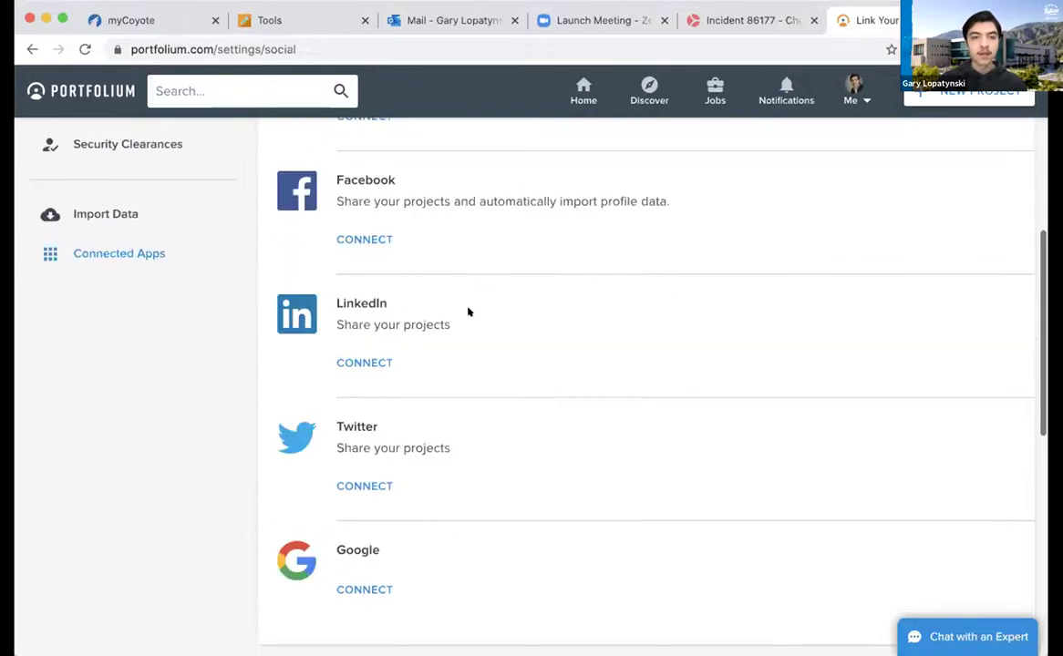
scroll(488, 468, "down", 4)
scroll(491, 467, "up", 2)
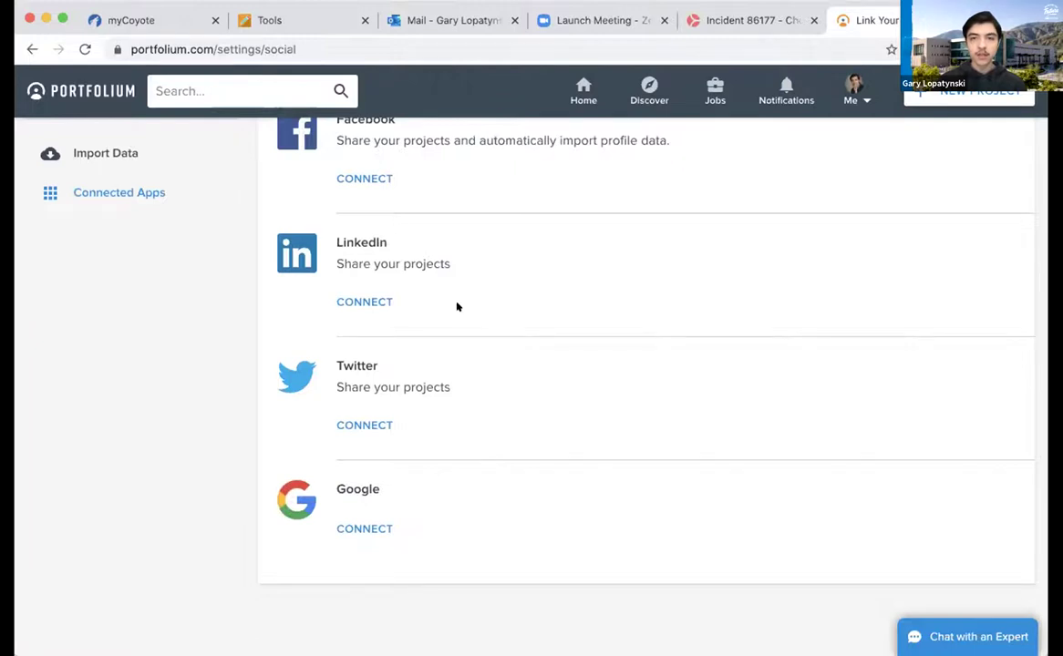
scroll(458, 307, "up", 1)
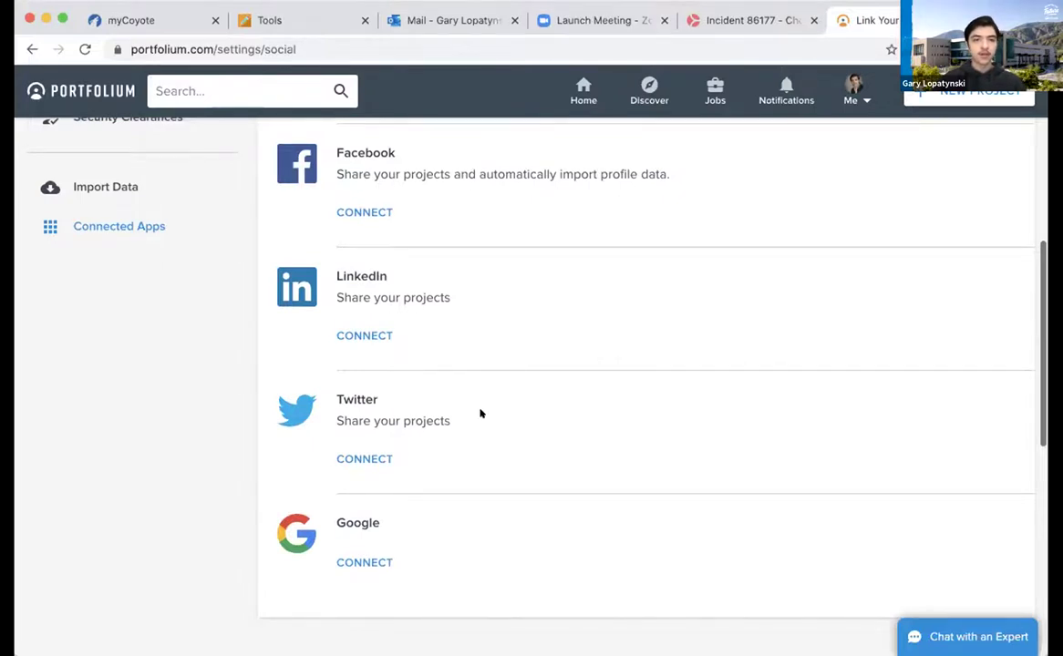
scroll(468, 479, "up", 3)
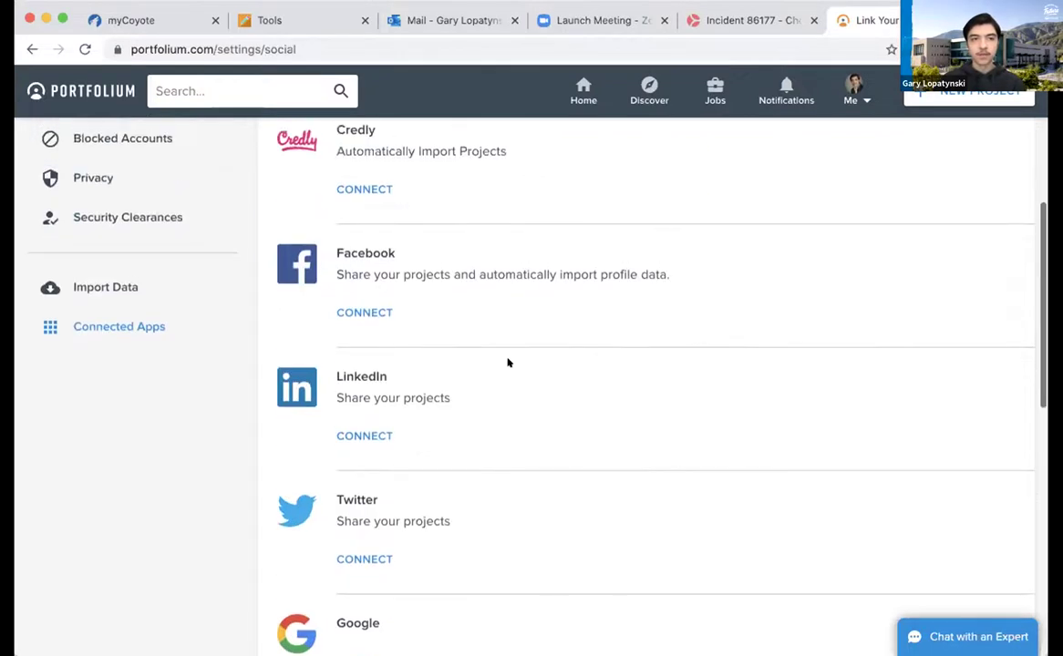
scroll(506, 362, "up", 6)
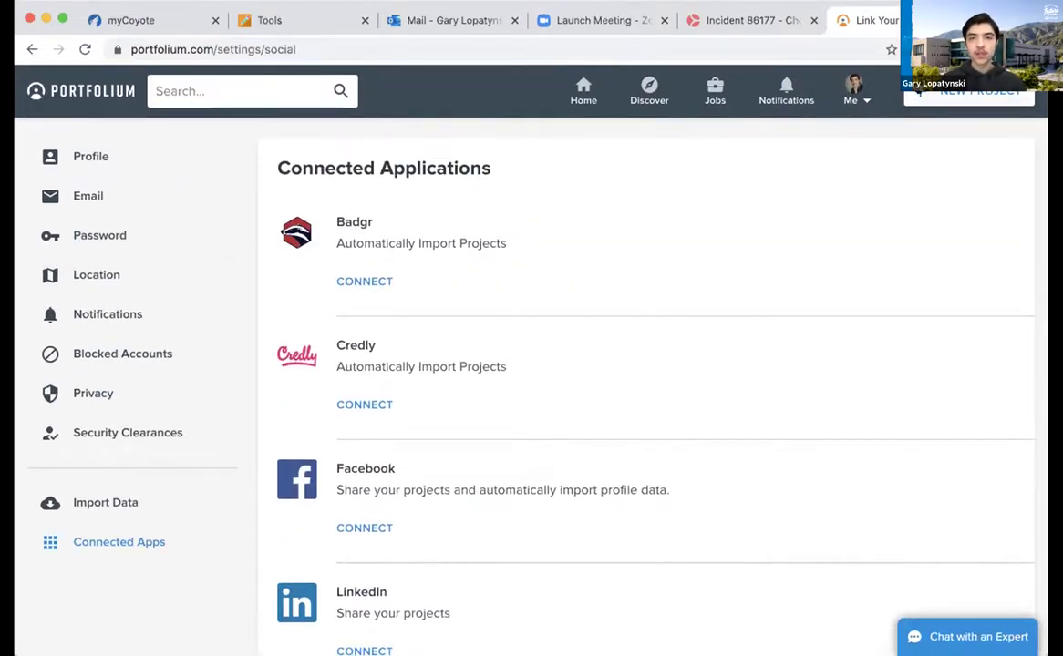
Open a blank new project draft, then go back to the Portfolium home feed
left_click(969, 95)
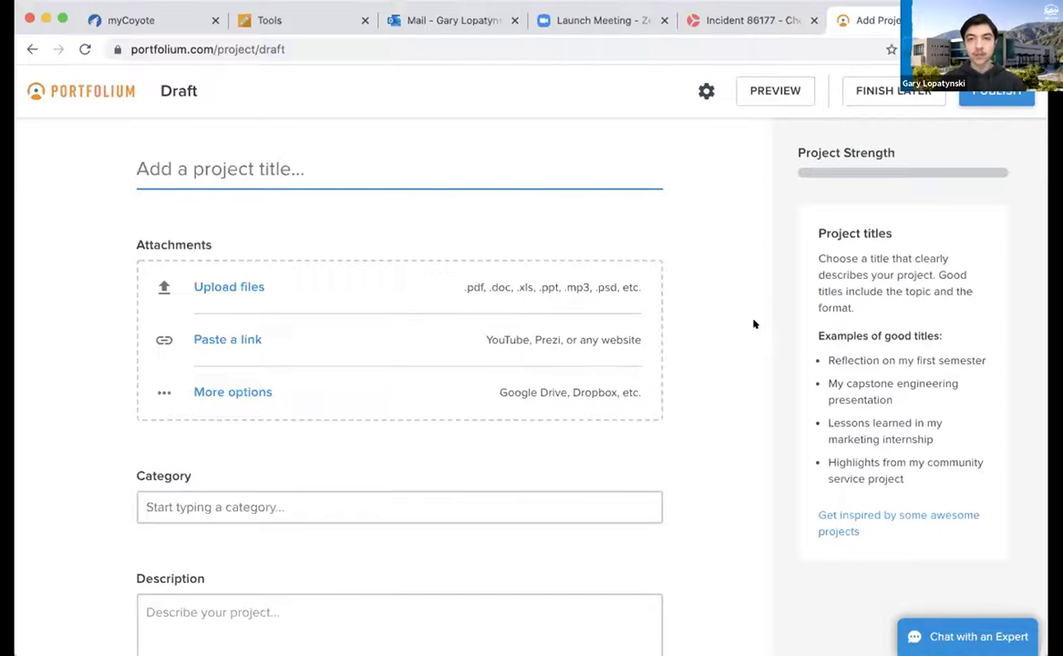
left_click(67, 74)
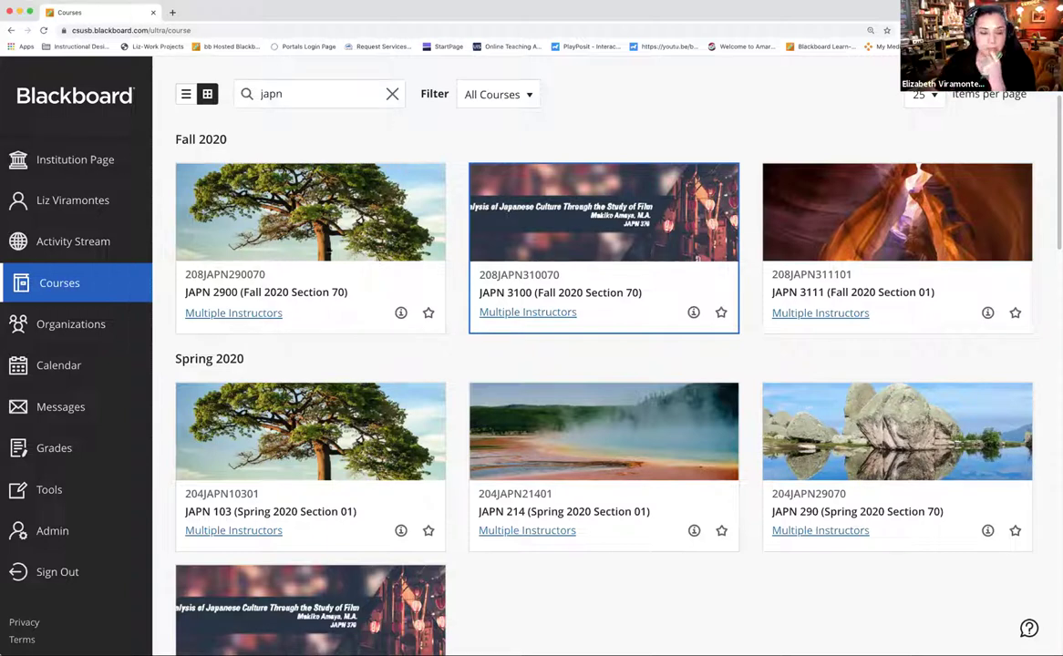
Launch the Portfolium tile from Blackboard Tools to reach the Build Your Folio page
left_click(53, 492)
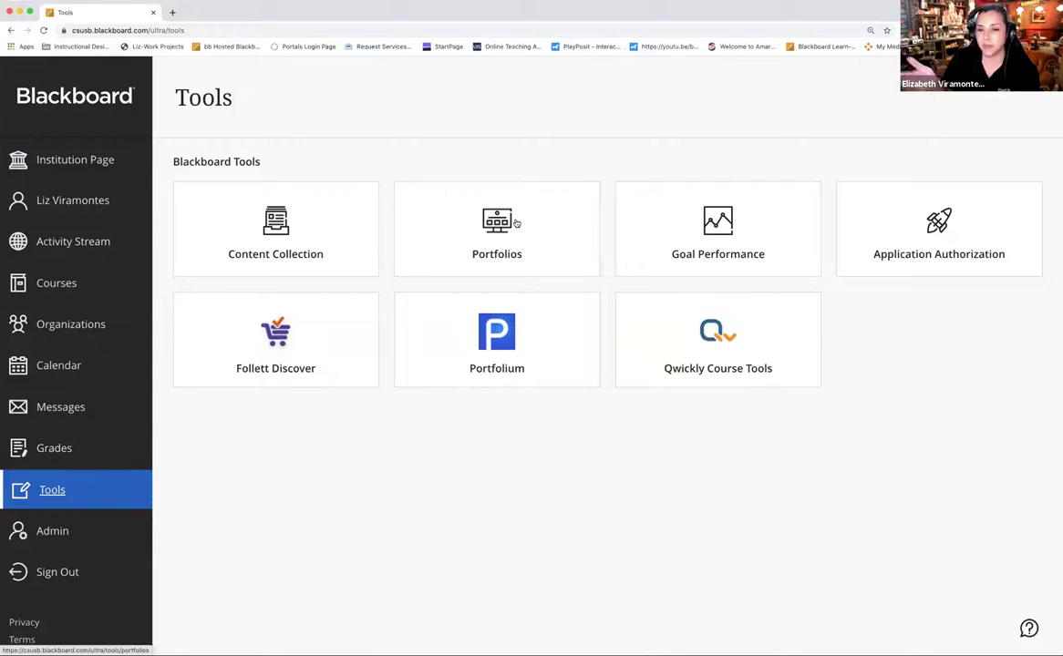
left_click(501, 349)
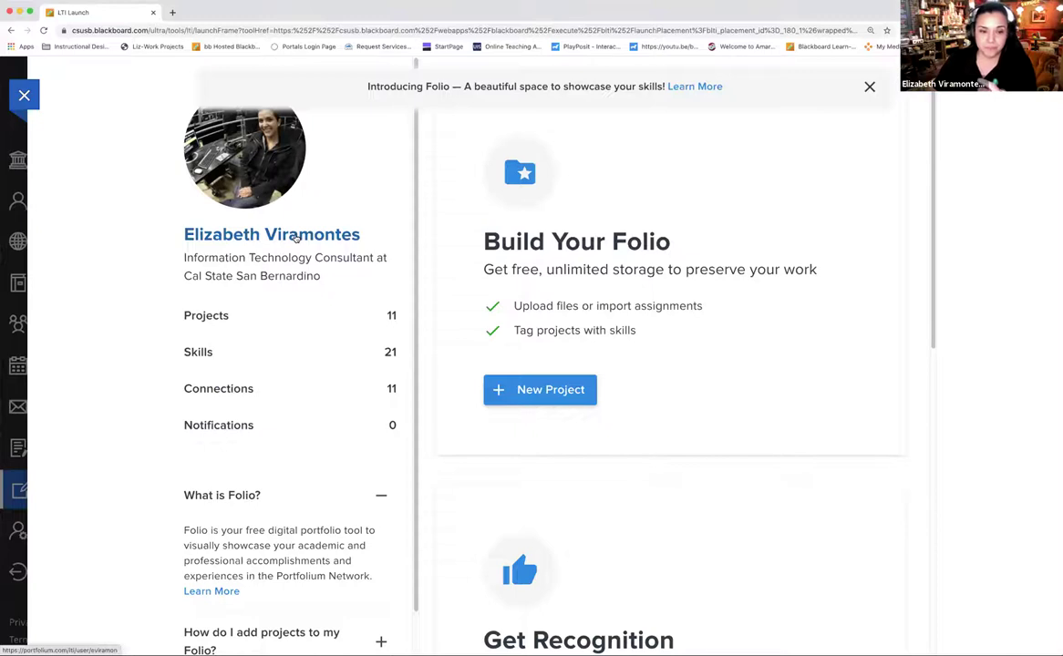
Open the full Portfolium profile in a new browser tab and scroll through it
left_click(294, 239)
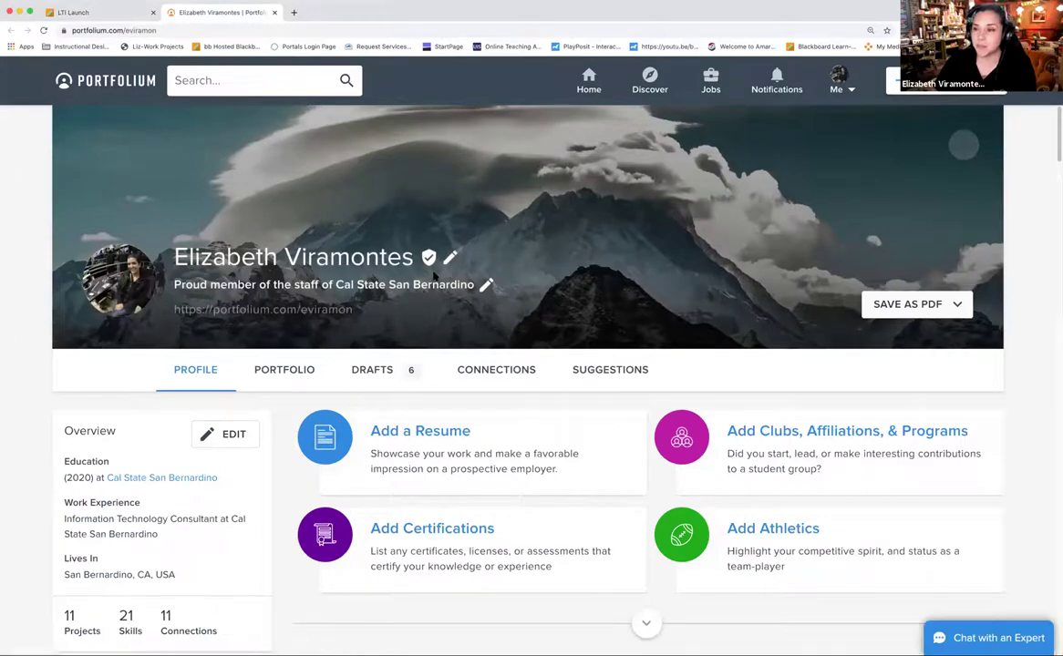
scroll(326, 328, "down", 3)
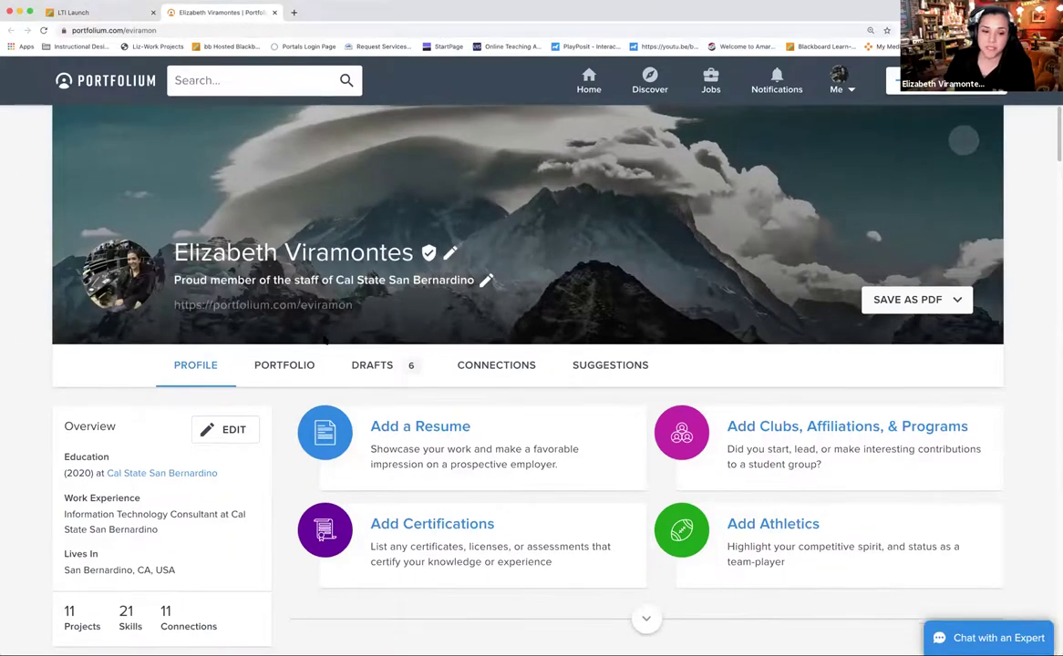
scroll(324, 339, "down", 2)
scroll(310, 301, "up", 2)
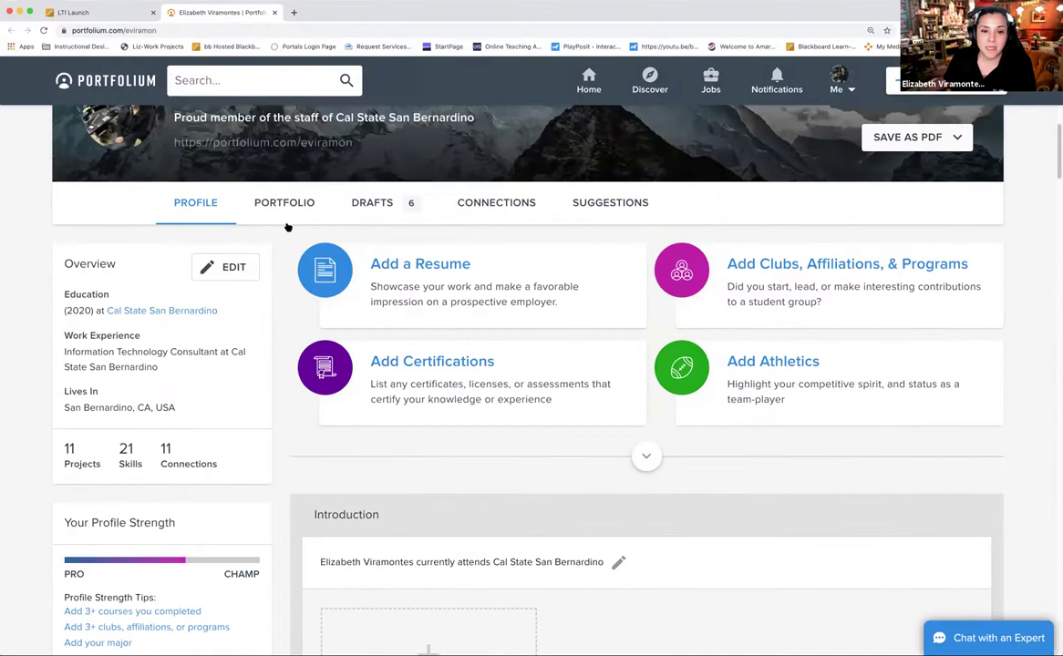
scroll(425, 401, "down", 3)
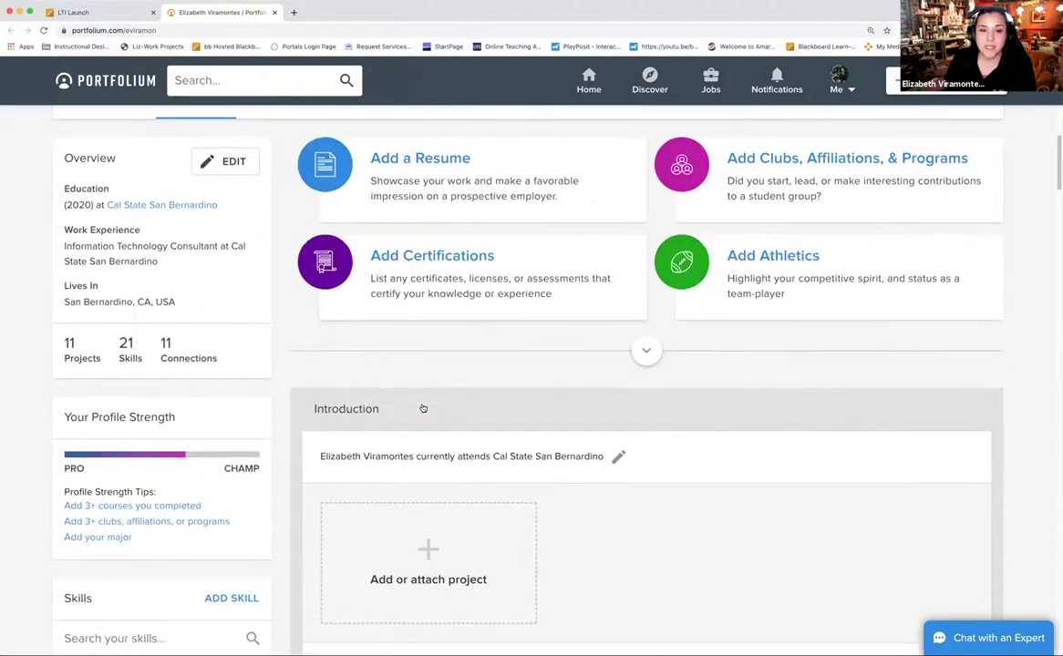
scroll(463, 249, "up", 1)
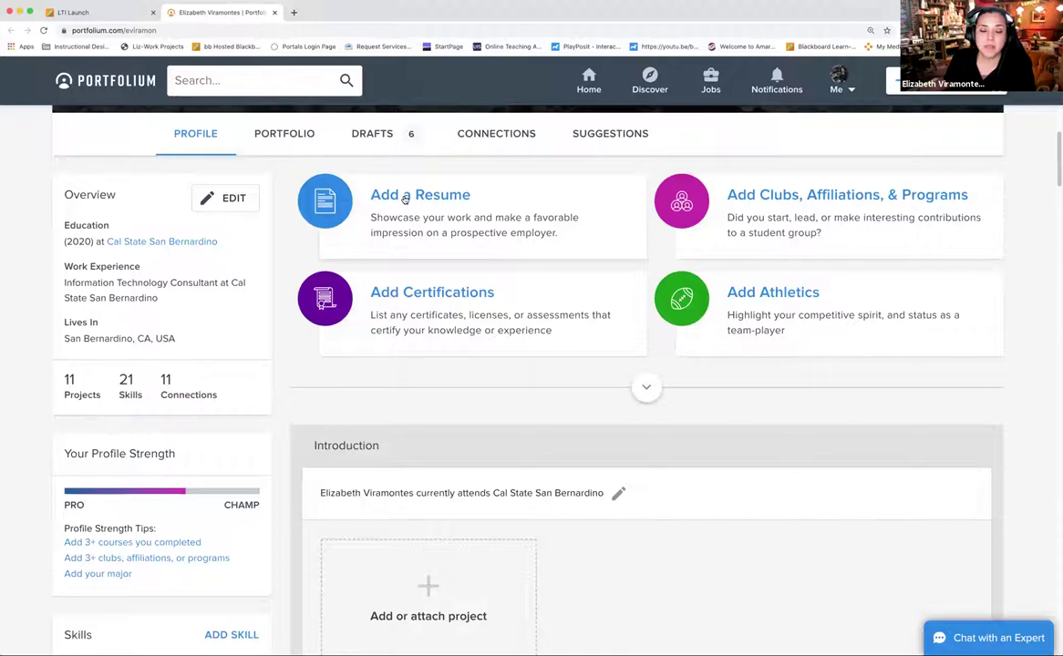
Browse the PORTFOLIO grid of projects, then return to the Blackboard LTI Launch tab
left_click(281, 136)
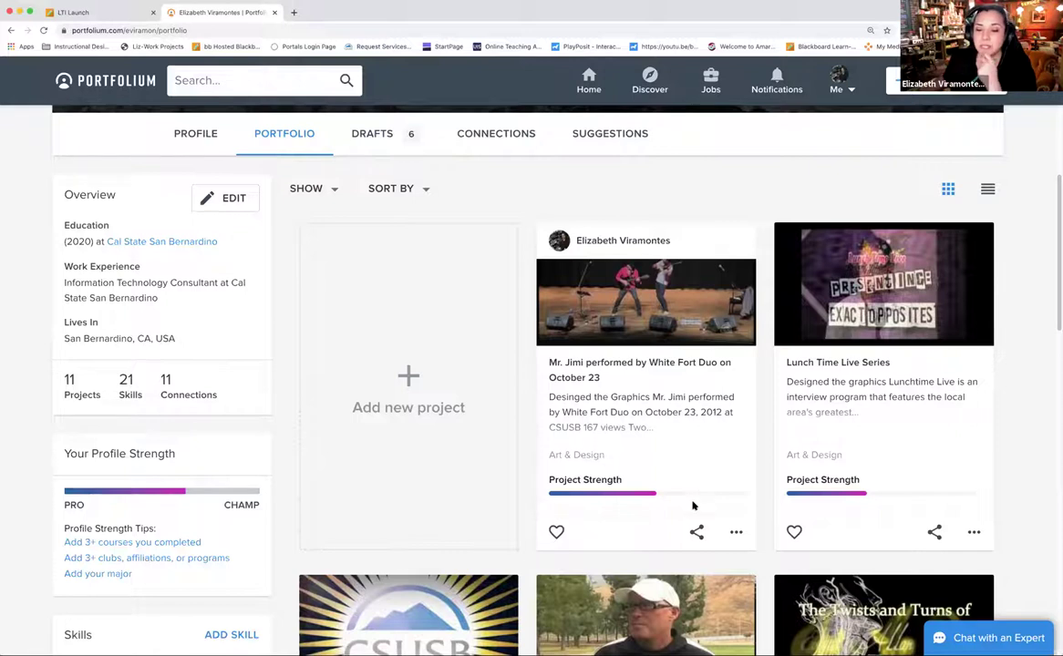
scroll(688, 497, "down", 2)
scroll(688, 497, "down", 6)
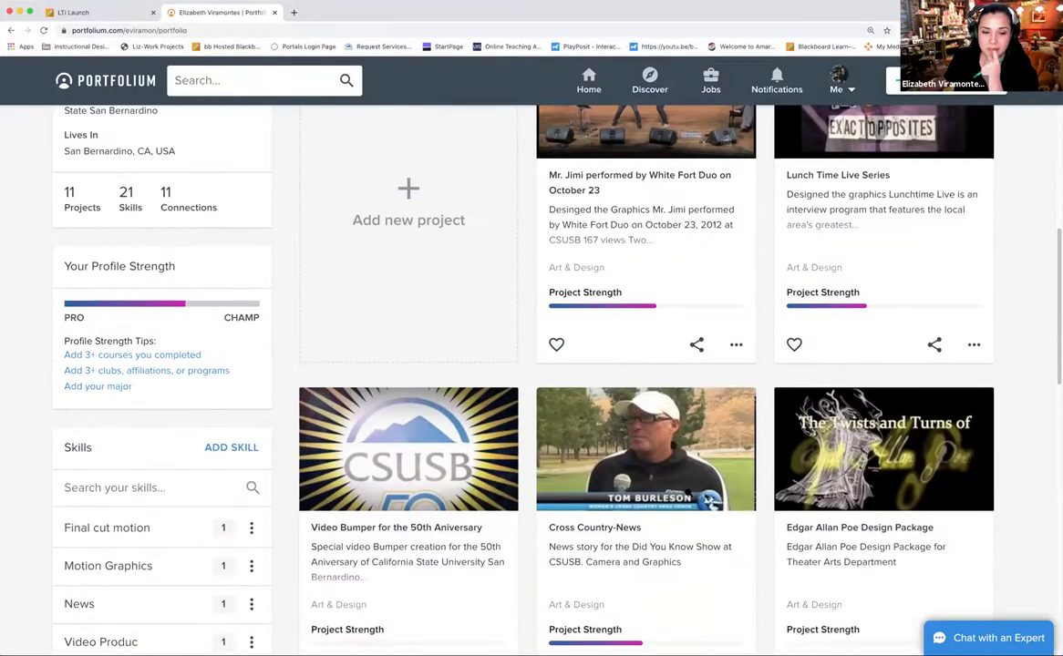
scroll(688, 493, "up", 5)
scroll(669, 444, "up", 5)
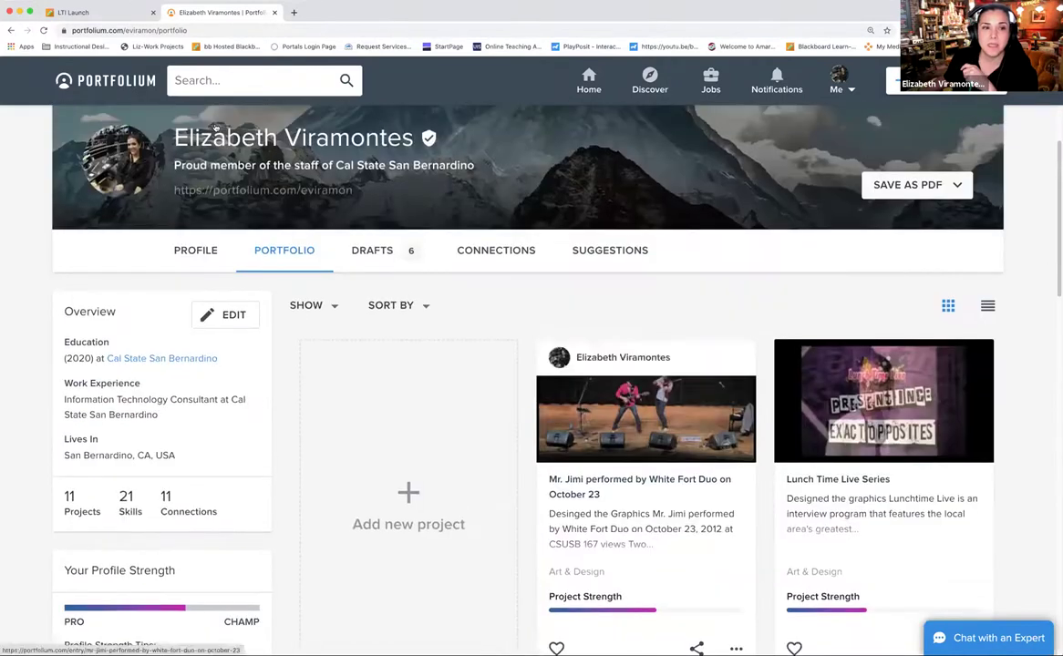
left_click(113, 15)
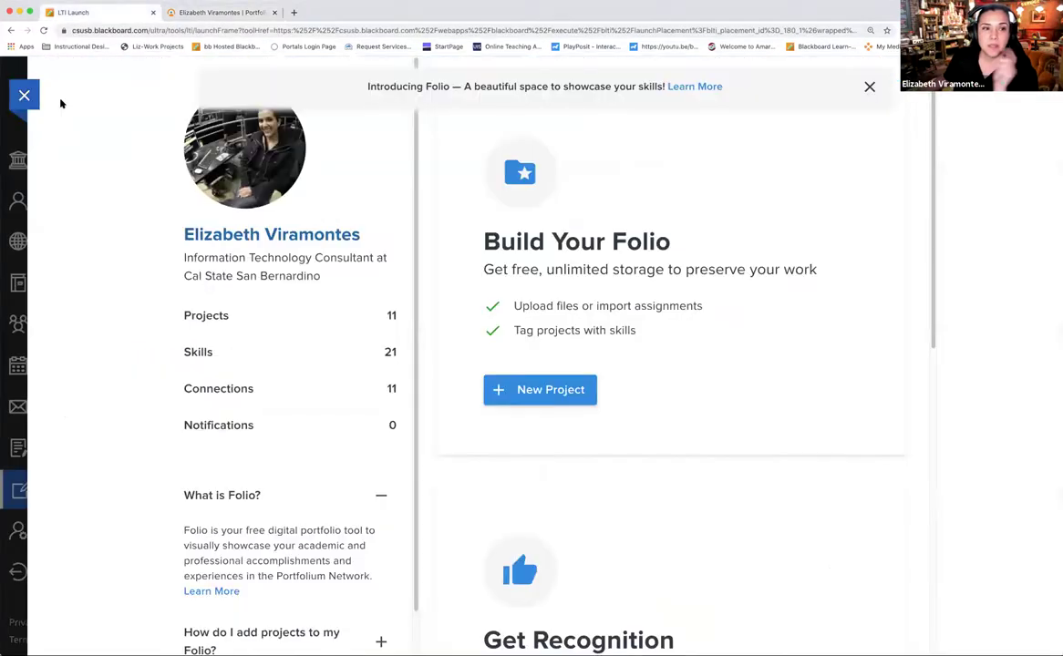
left_click(25, 98)
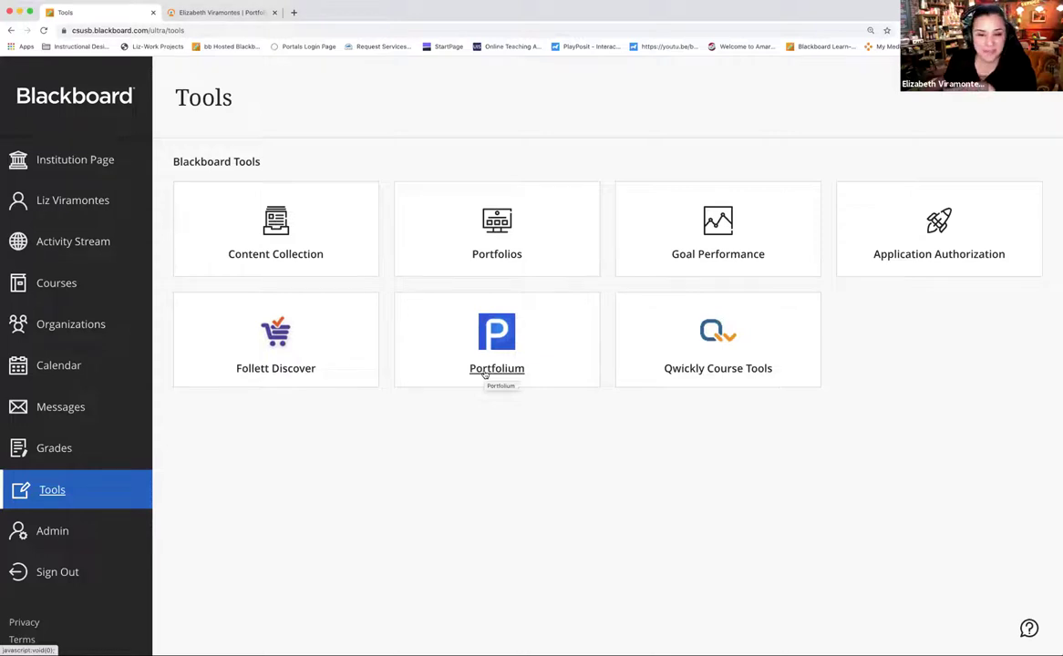
left_click(486, 374)
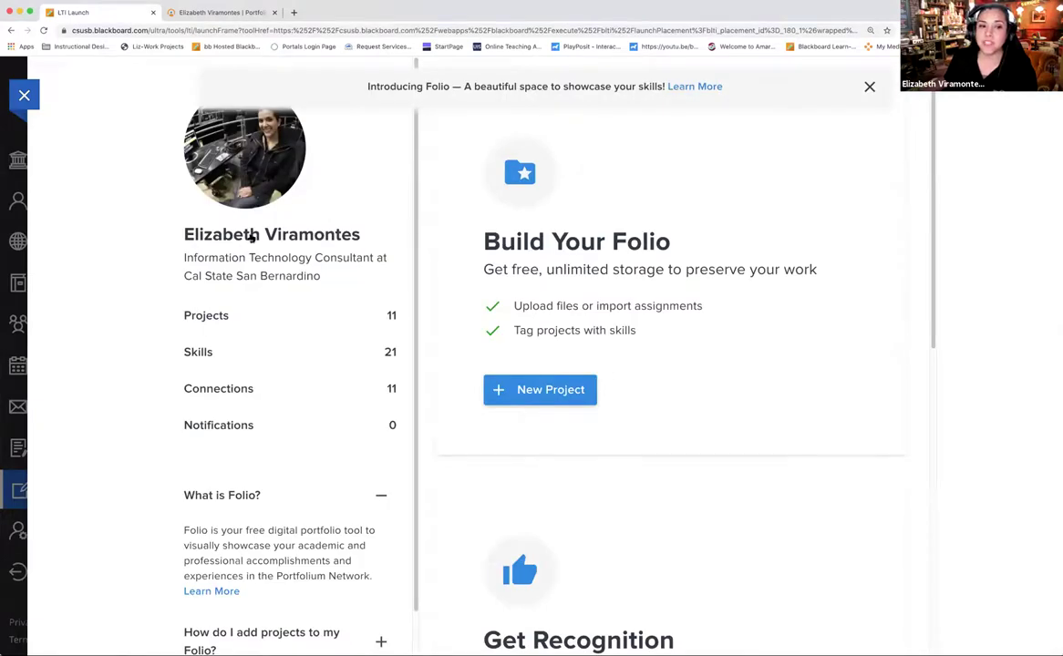
Start a new project draft and scroll through its title, attachments, category, description, skills, teammates and tags fields
left_click(542, 392)
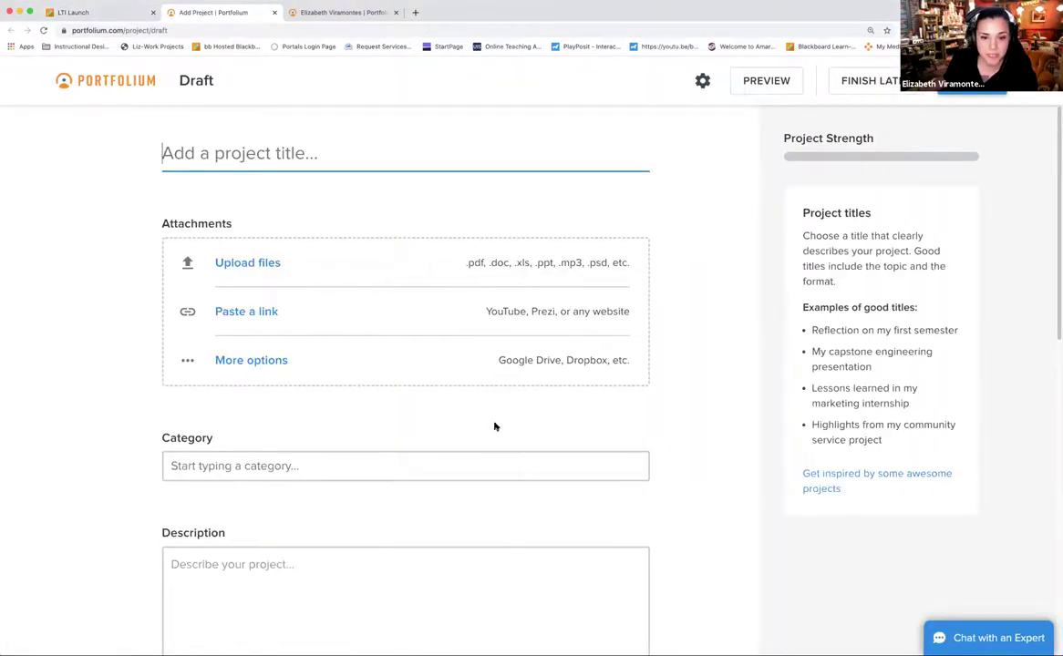
scroll(495, 427, "down", 2)
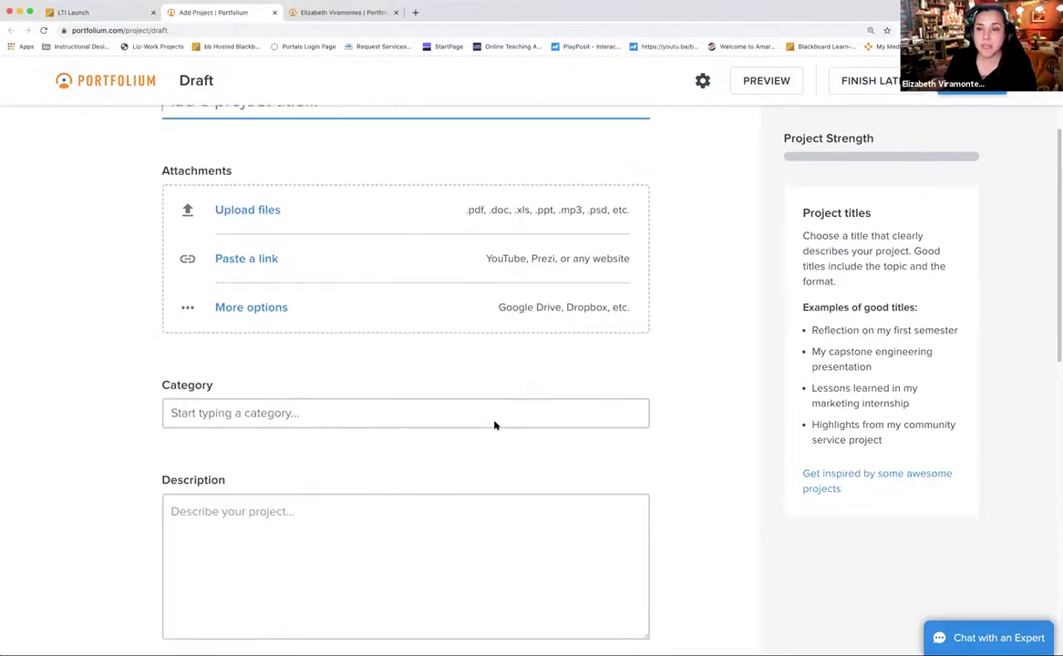
scroll(494, 426, "up", 2)
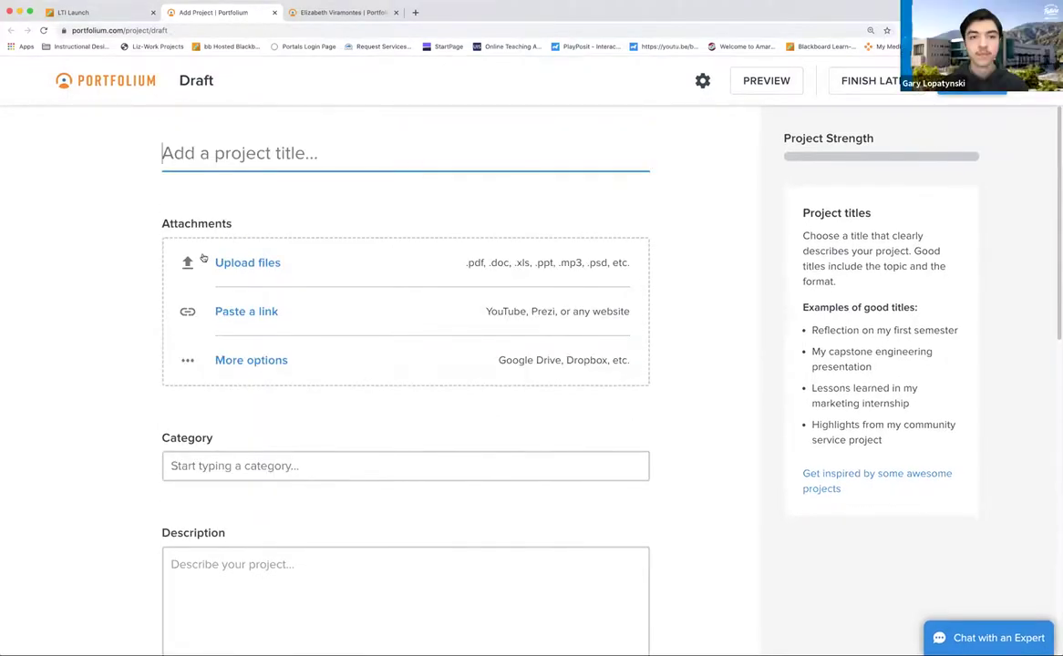
scroll(247, 263, "down", 2)
scroll(248, 265, "down", 10)
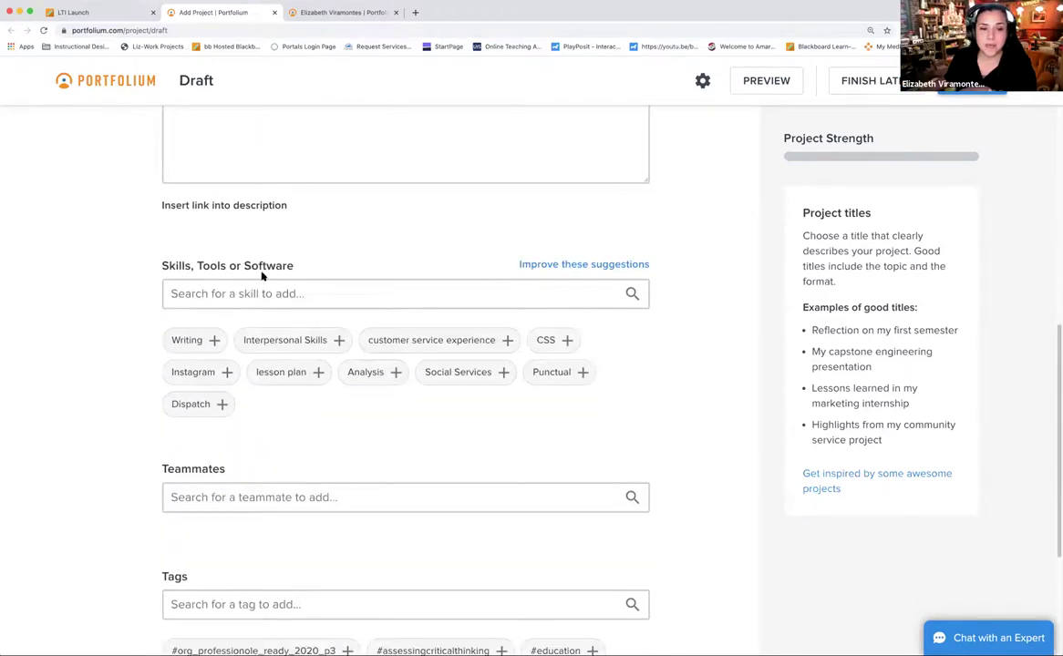
scroll(262, 362, "down", 2)
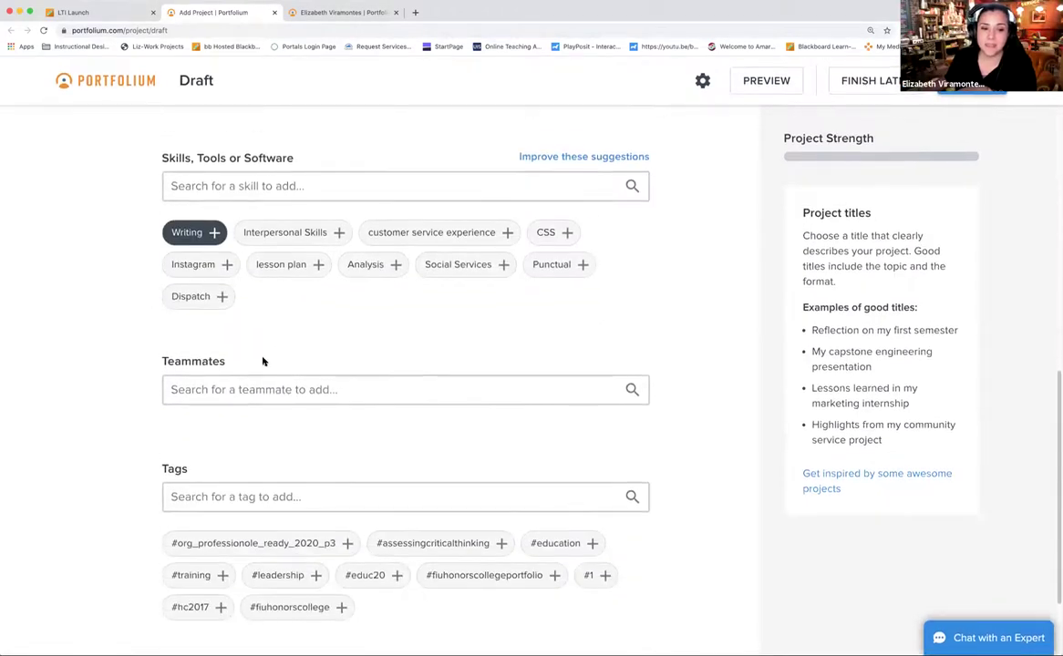
scroll(263, 362, "down", 1)
scroll(240, 384, "down", 1)
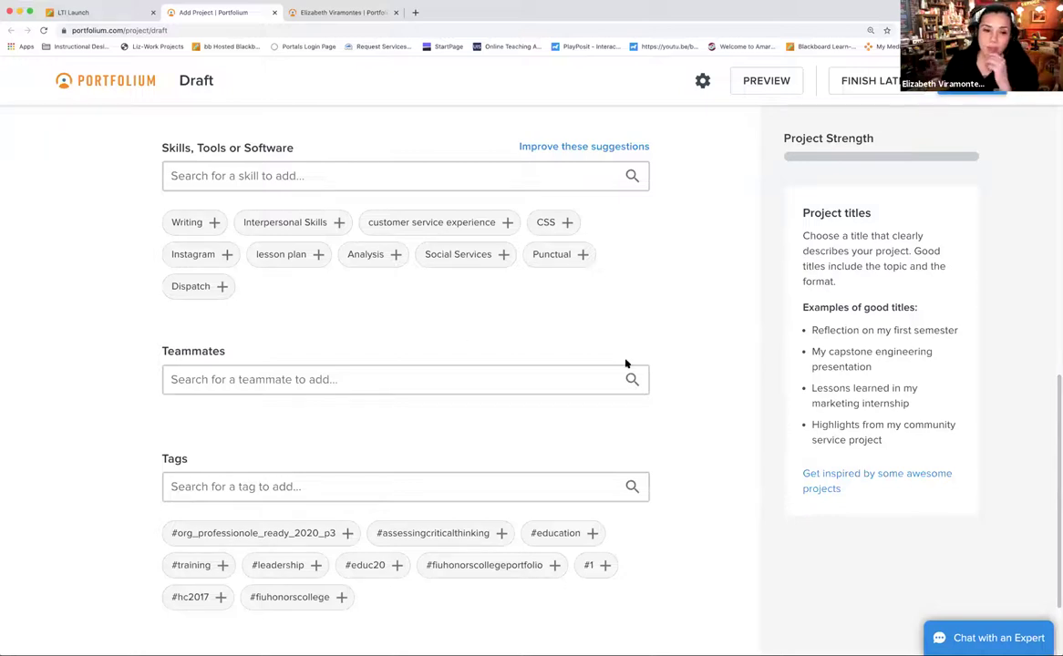
scroll(734, 422, "up", 1)
scroll(734, 422, "up", 7)
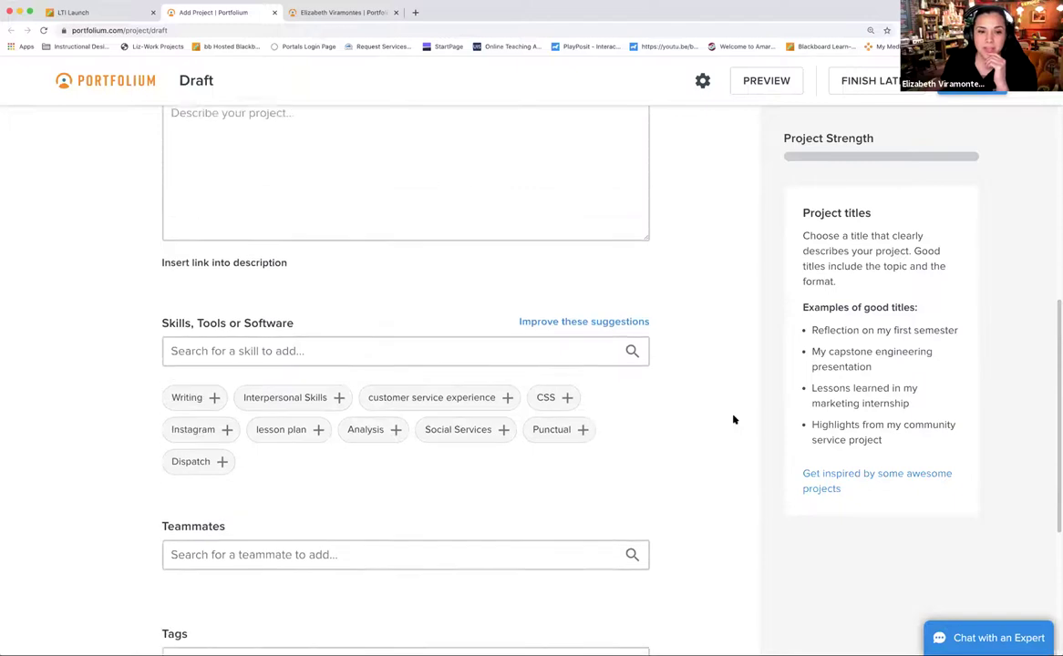
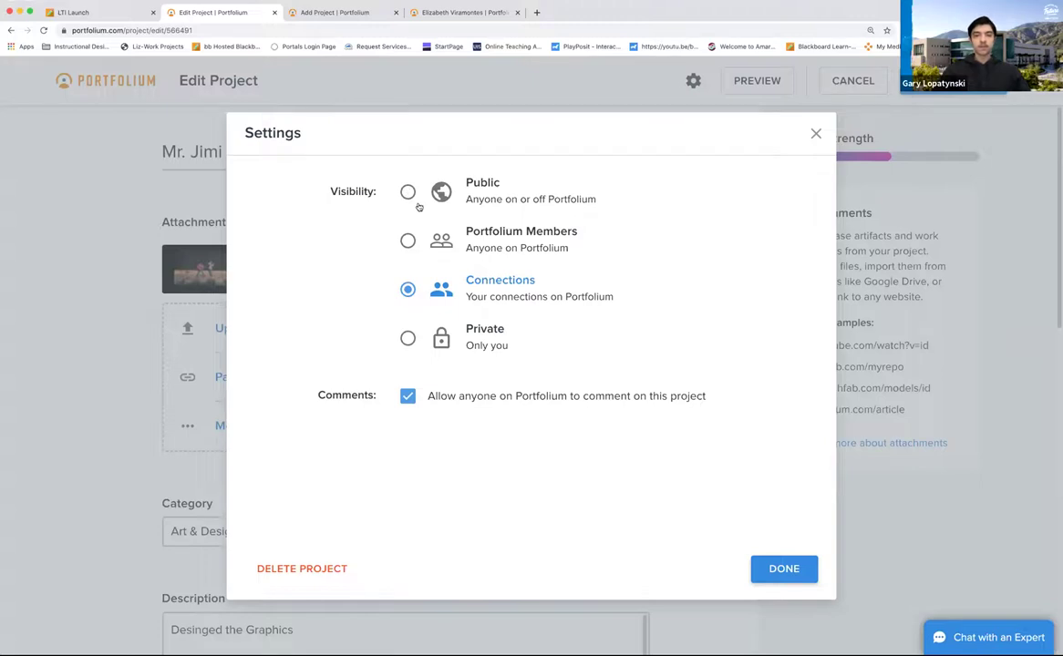
Close the Settings dialog to return to the Edit Project page for the Mr. Jimi project
left_click(814, 135)
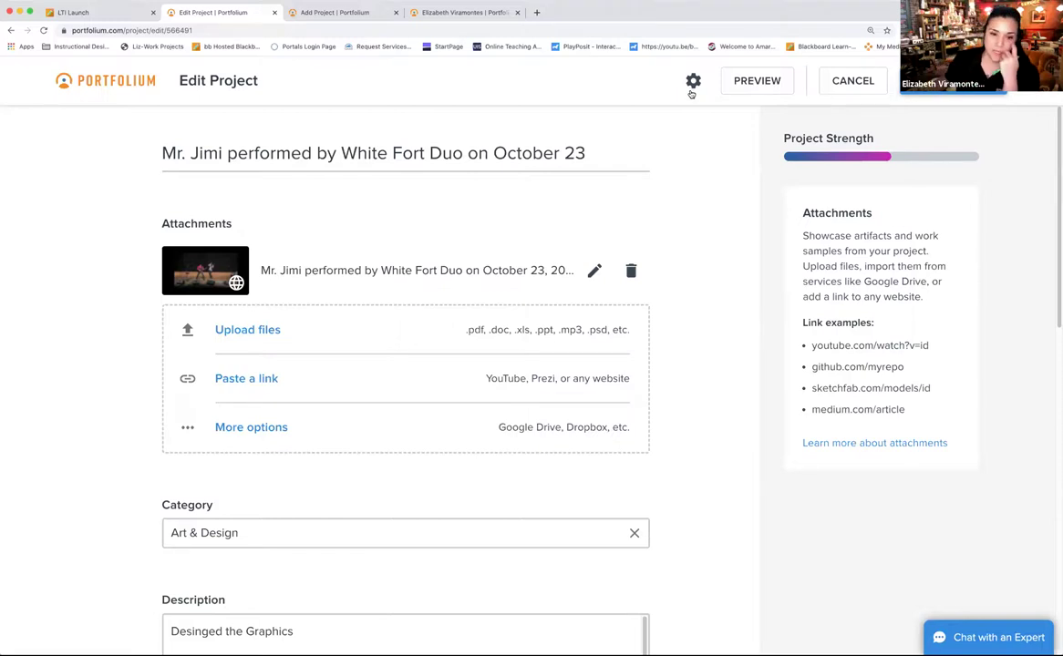
In the project settings, change Visibility from Public to Connections and close the dialog to save
left_click(694, 82)
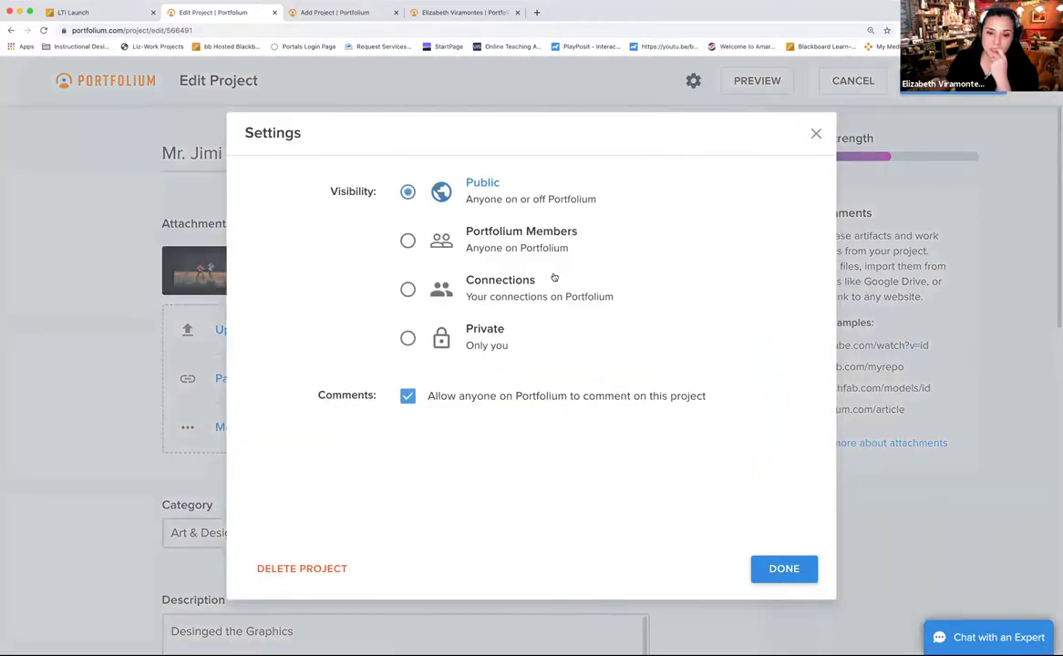
left_click(407, 290)
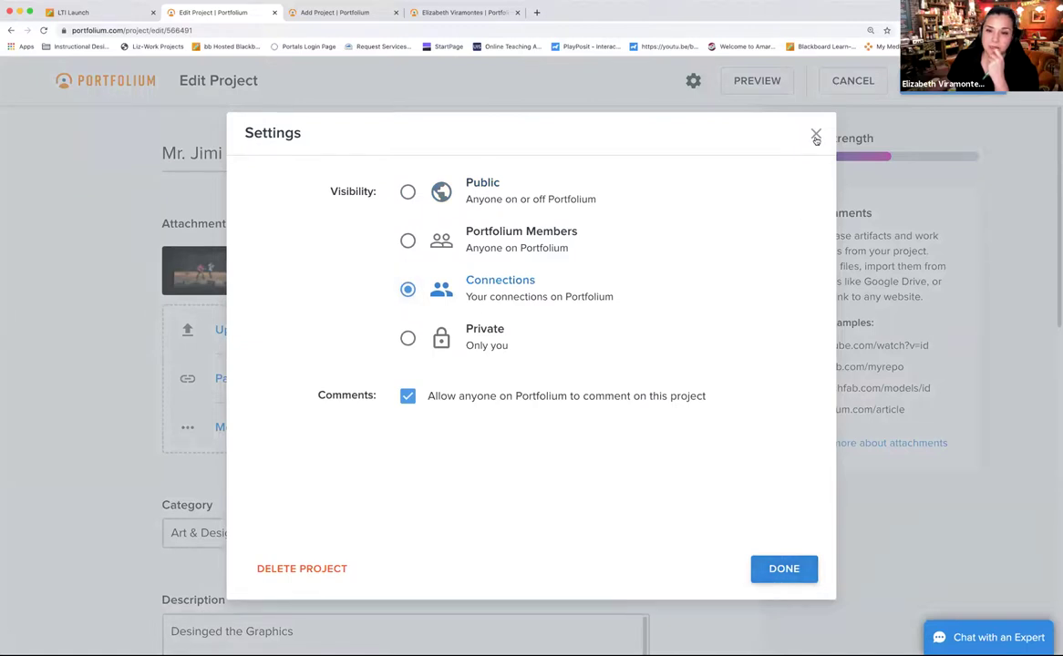
left_click(407, 191)
left_click(774, 574)
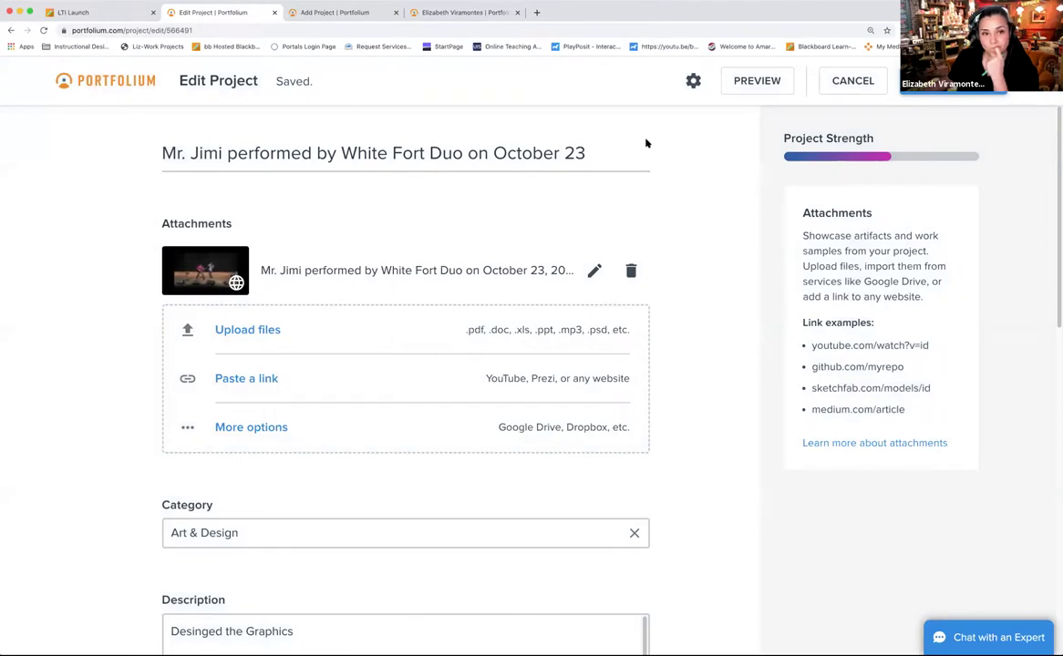